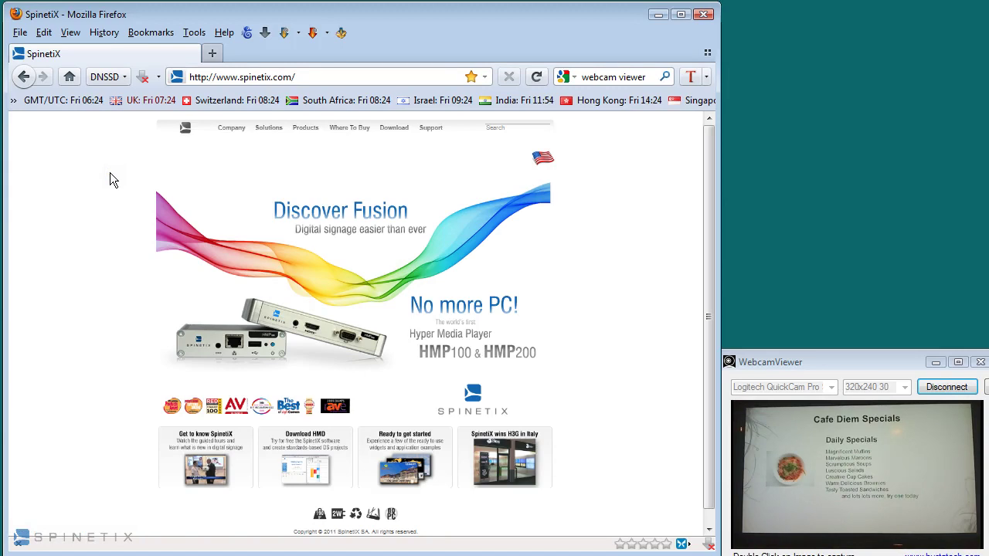
- List the SpinetiX players found on the local network through Firefox's DNSSD button
click(121, 79)
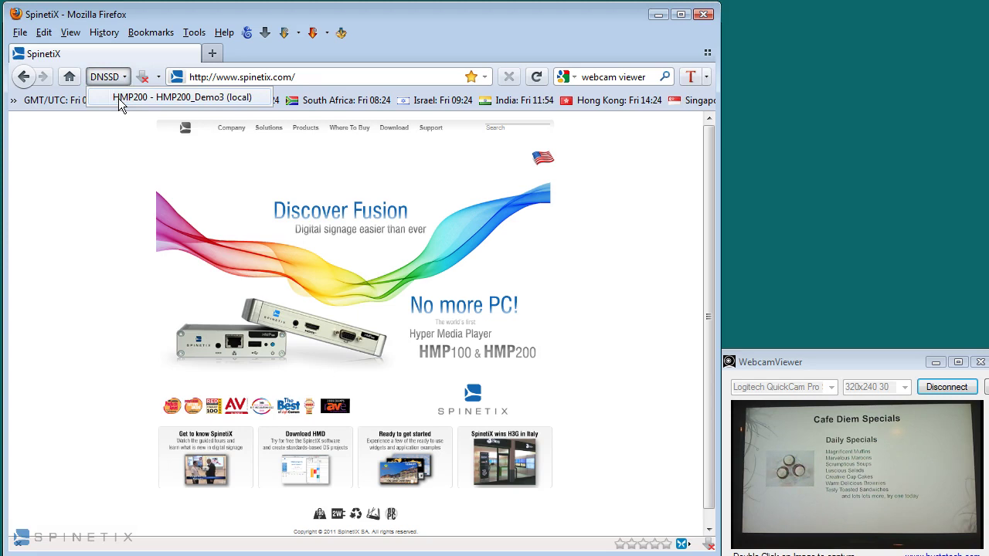
- Connect to HMP200_Demo3 and check its snapshot, storage, logs, display settings and Fusion page
click(118, 98)
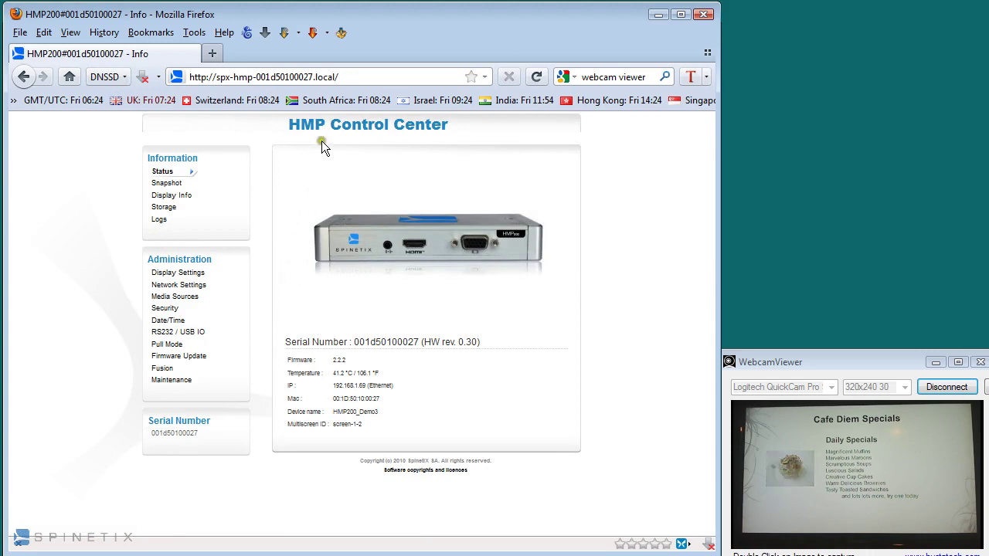
click(175, 187)
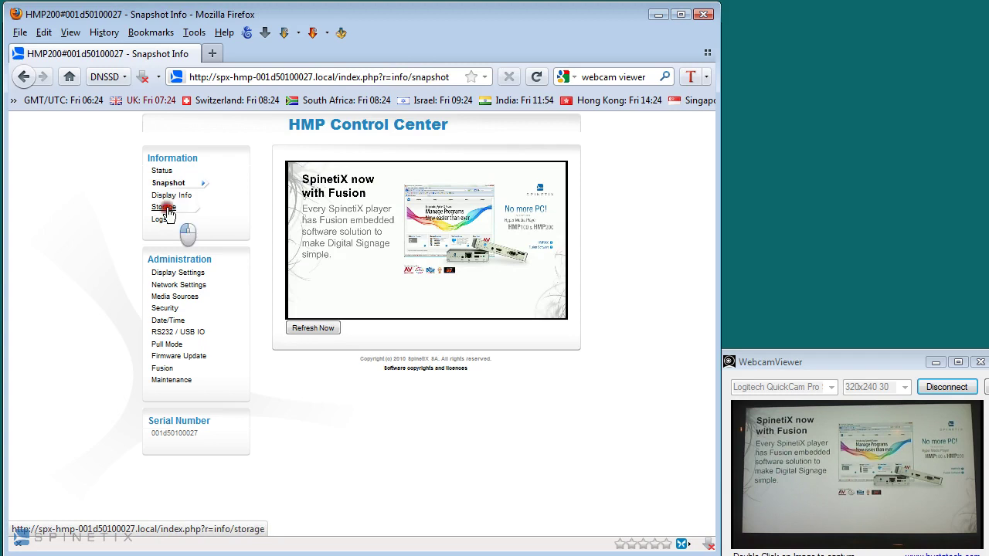
click(164, 207)
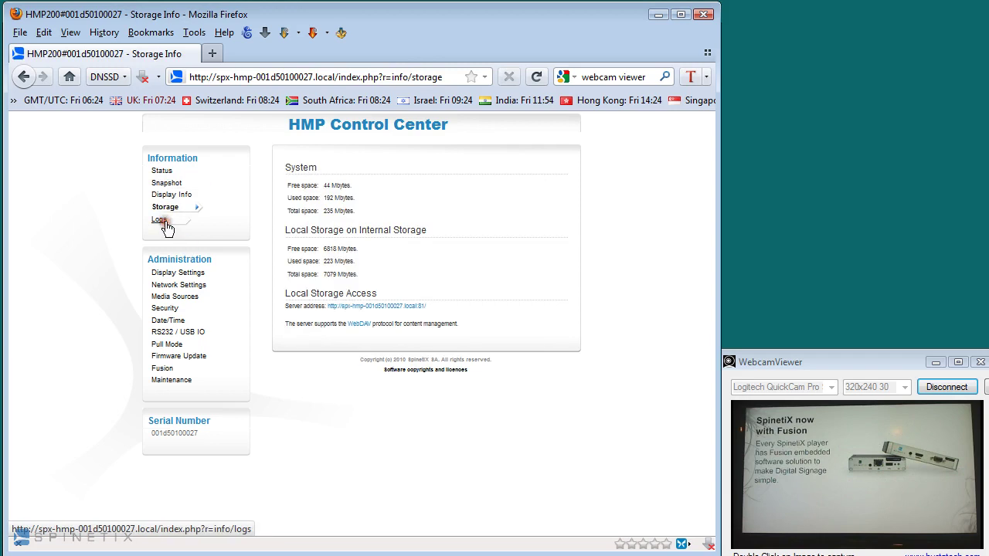
click(166, 222)
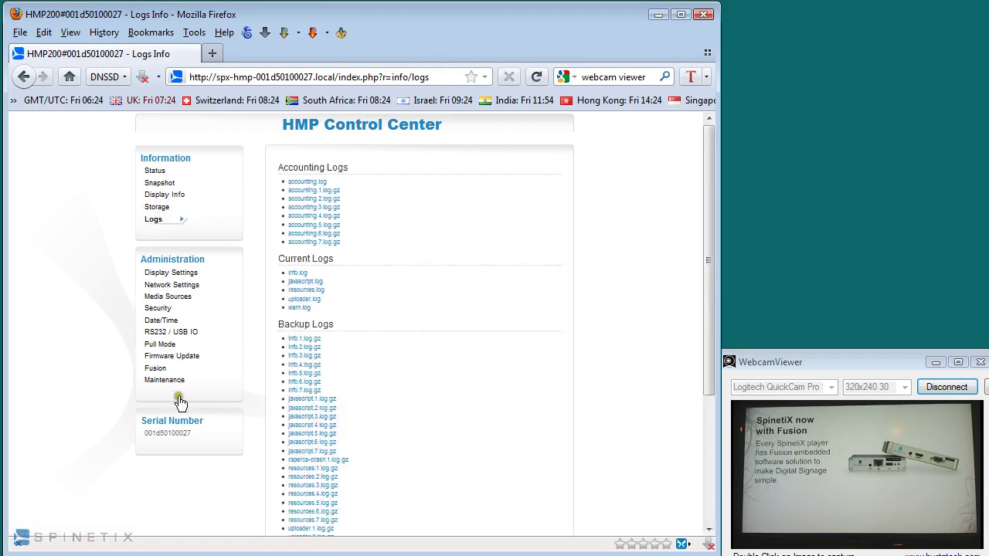
click(159, 275)
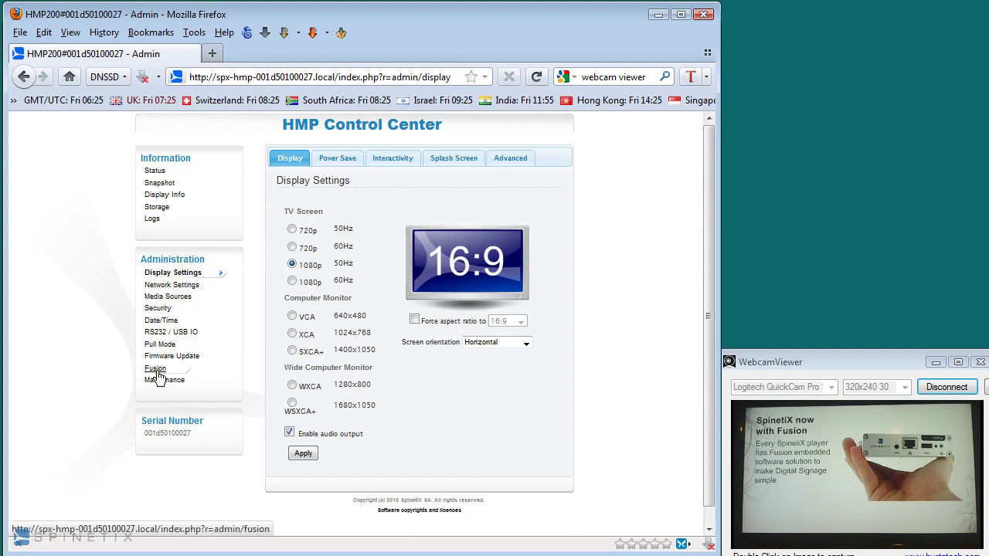
click(156, 371)
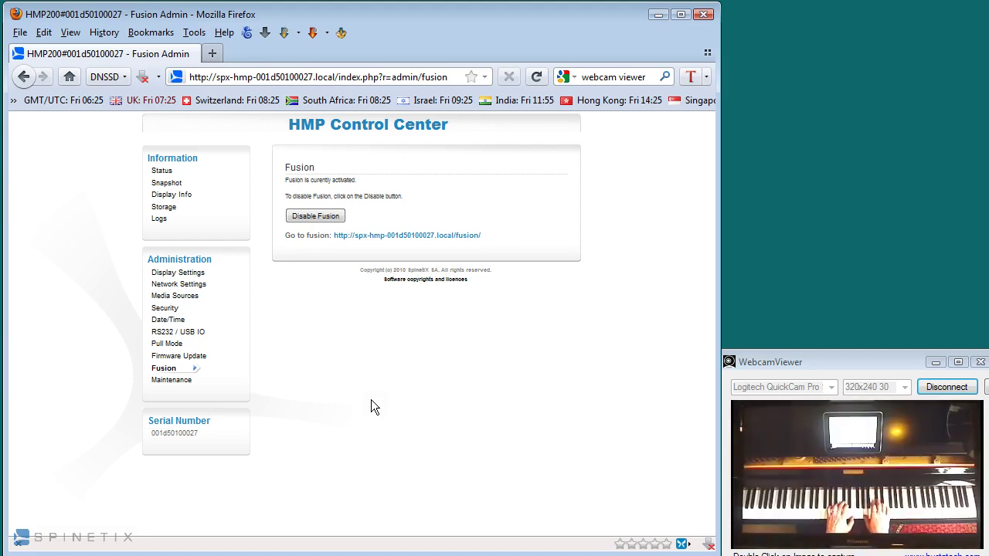
- Follow the Go to fusion link to open the SpinetiX Fusion web interface
click(294, 237)
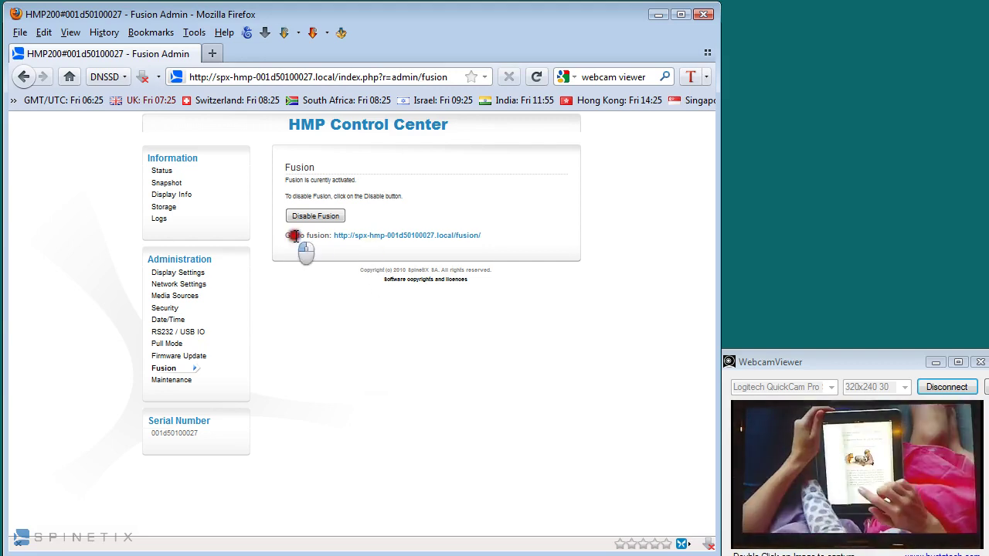
drag(294, 236, 331, 241)
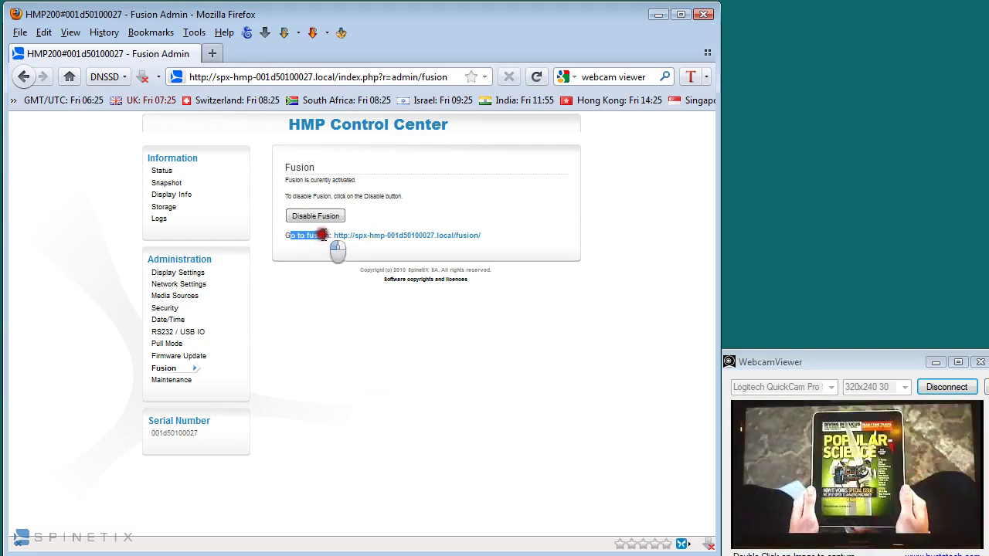
right_click(380, 244)
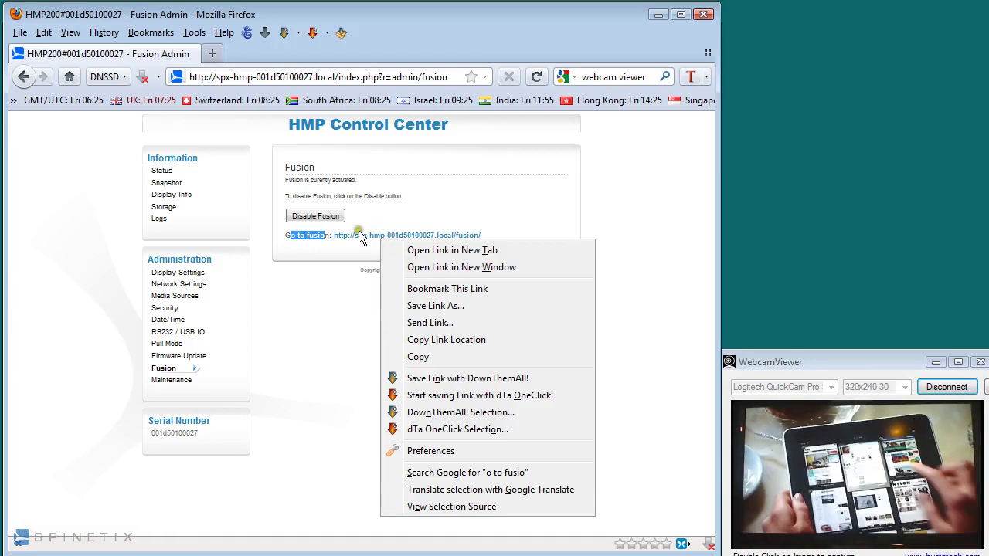
click(330, 313)
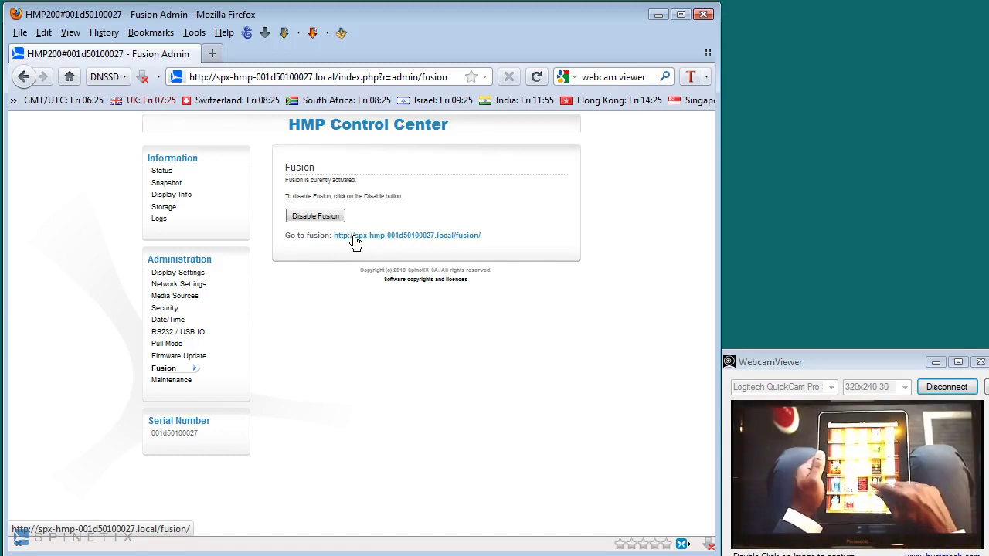
click(354, 243)
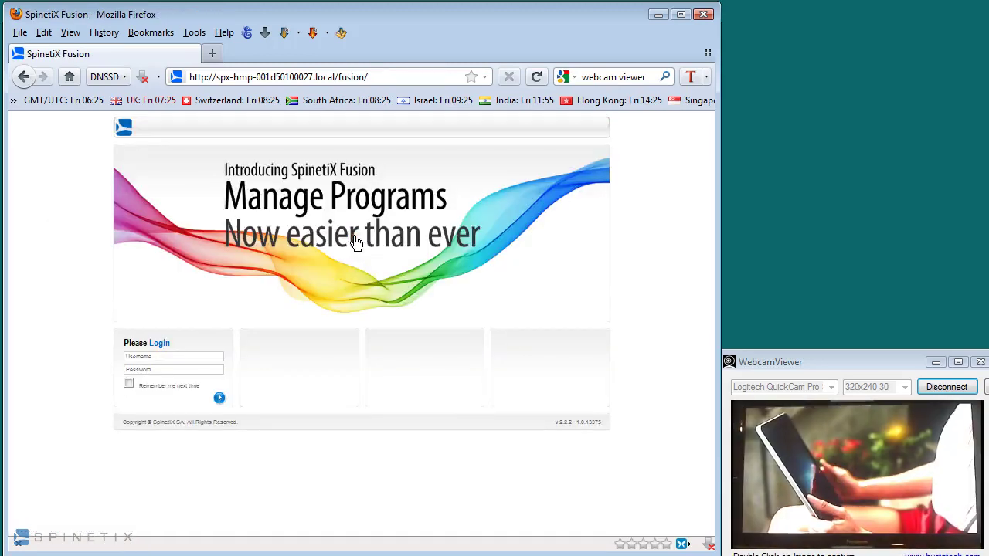
- Log in to SpinetiX Fusion with the administrator username and password
click(205, 356)
text(admin)
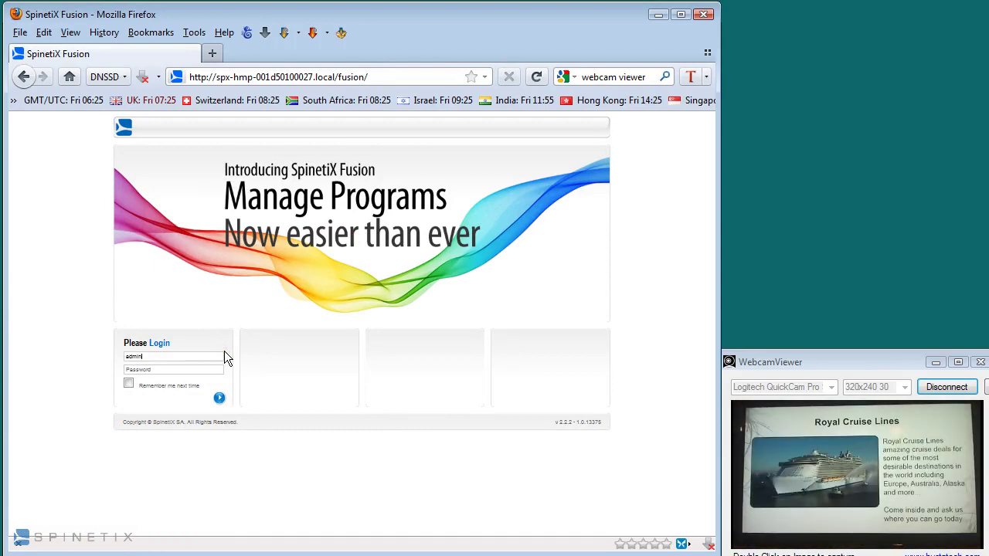
key(Tab)
text(adminn)
click(219, 395)
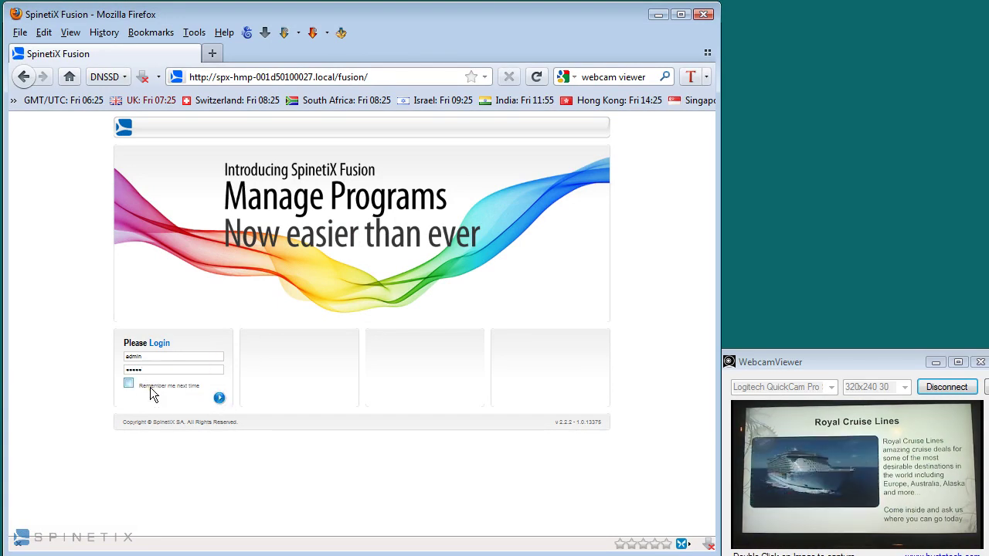
click(213, 403)
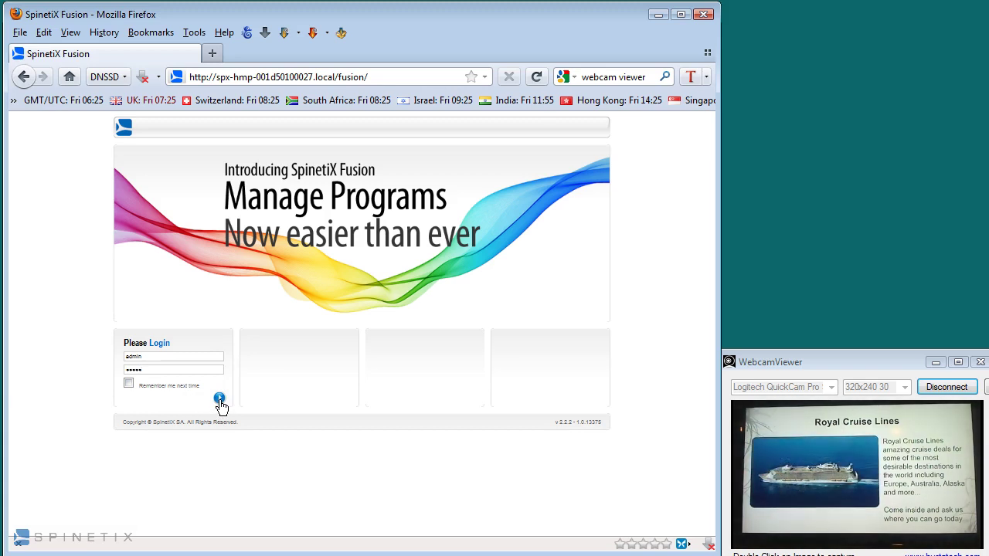
click(220, 401)
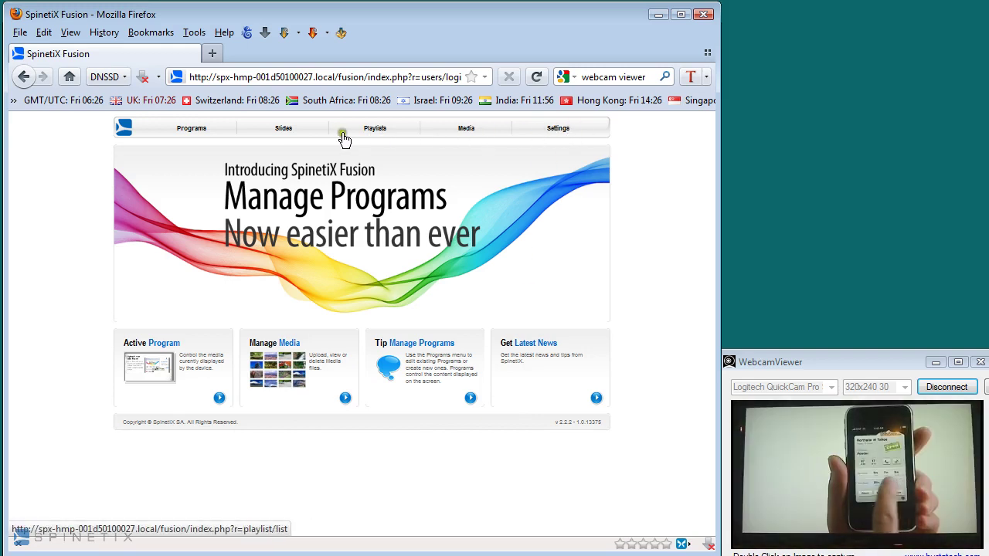
- Refresh the player's screenshot twice, then go to the Media image library
click(125, 130)
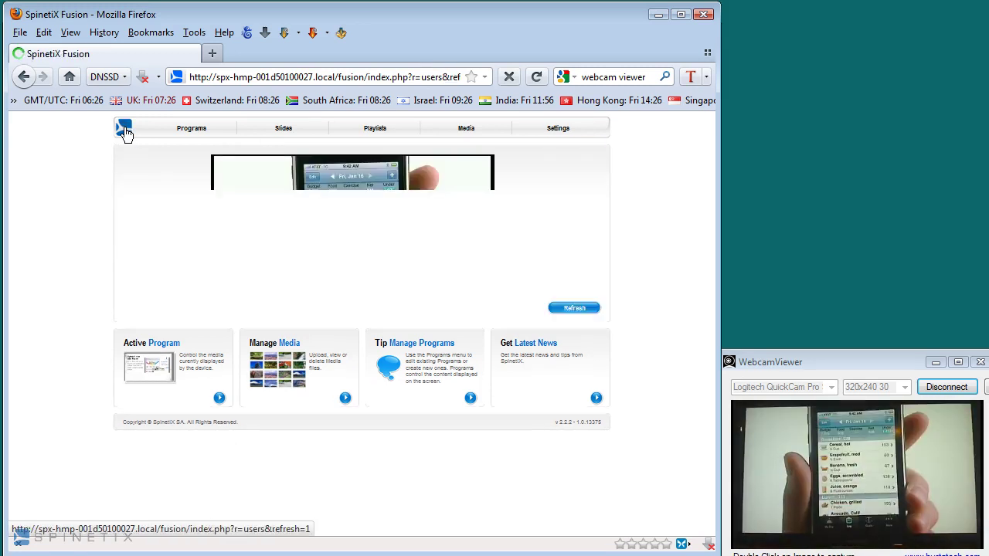
click(571, 310)
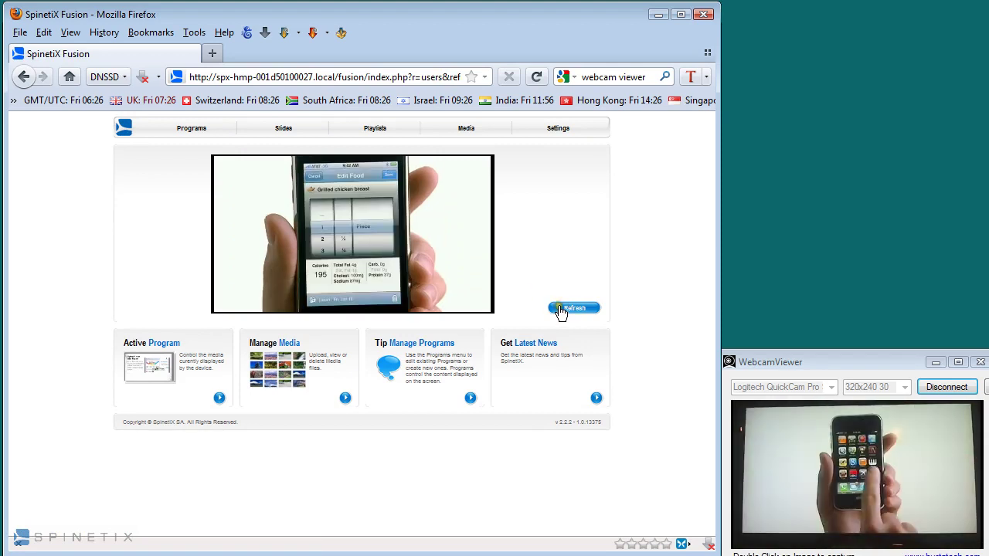
click(564, 310)
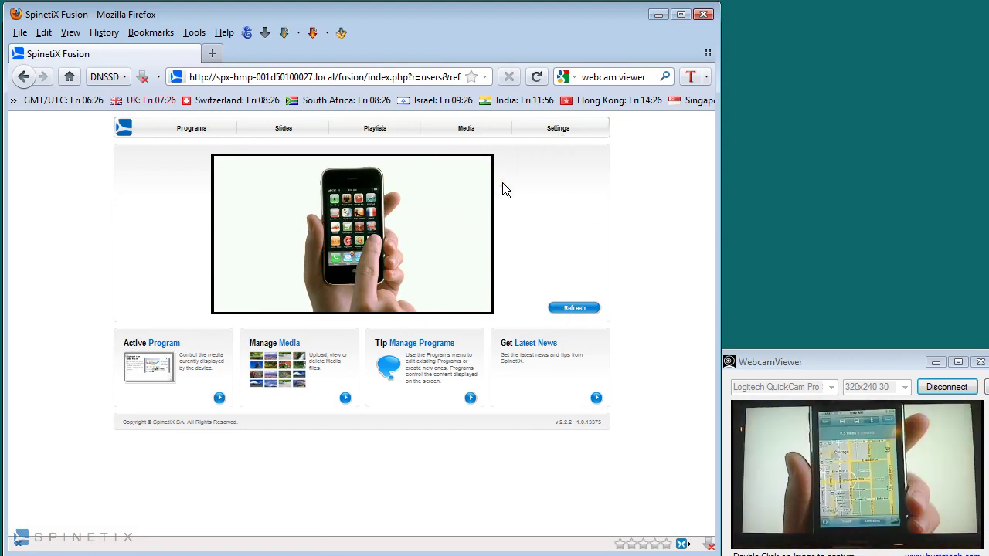
click(473, 132)
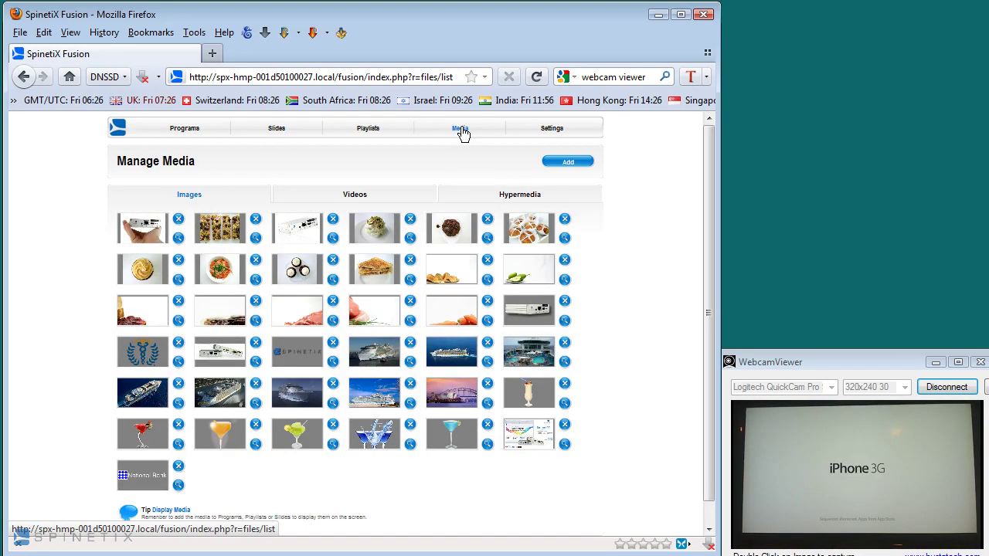
- Upload AlaskaCruise04.jpg from FUSION > FUSION Demo Content > AlaskaSized
click(568, 164)
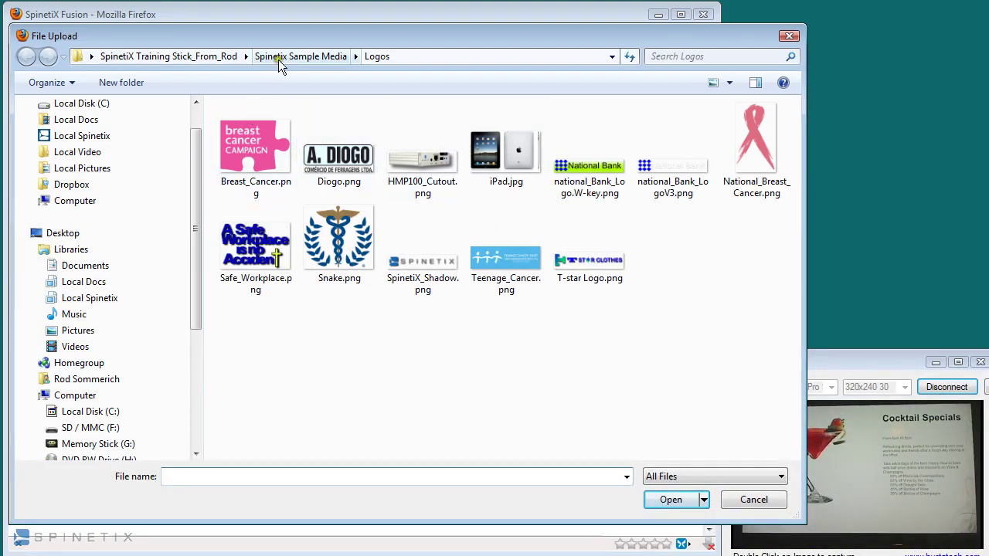
click(200, 57)
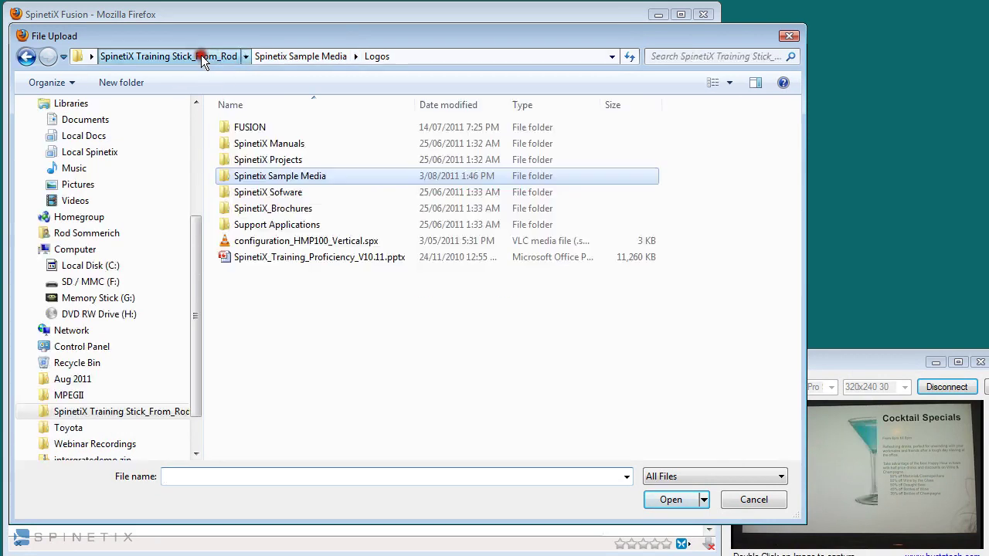
double_click(251, 128)
double_click(261, 110)
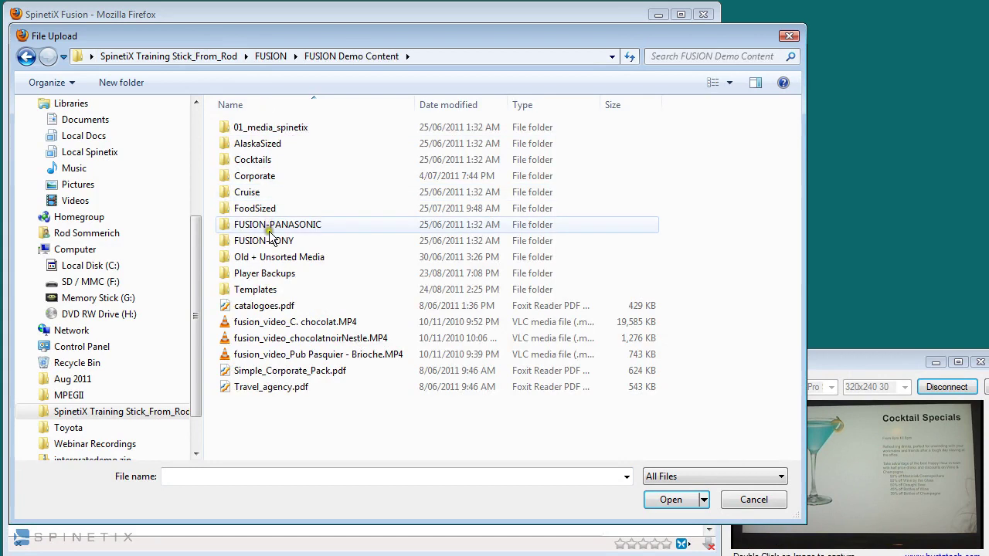
click(251, 147)
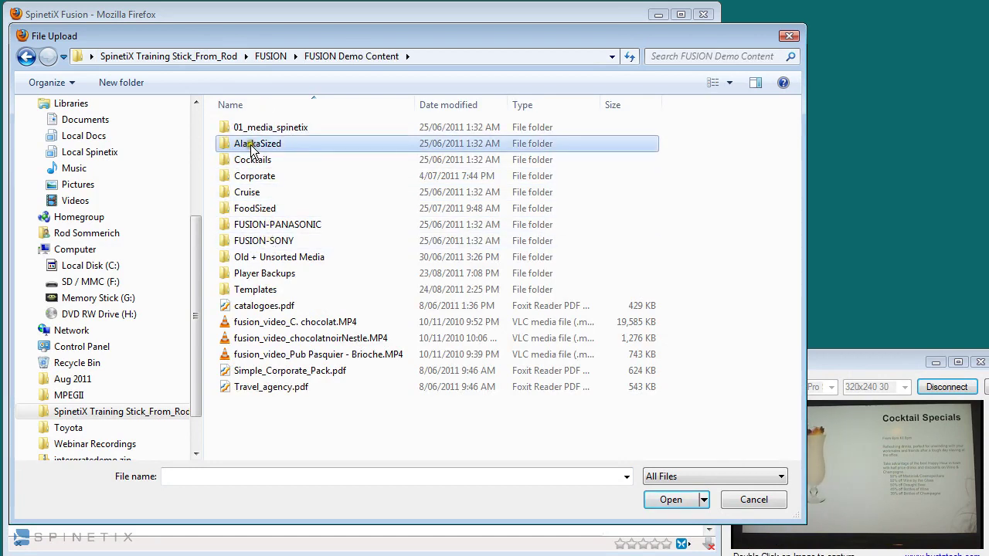
double_click(250, 147)
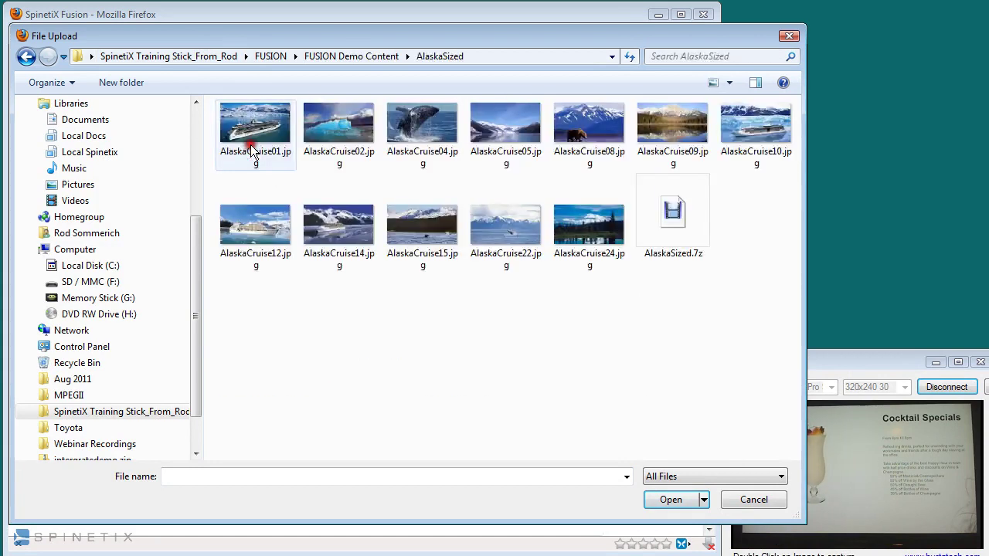
double_click(423, 138)
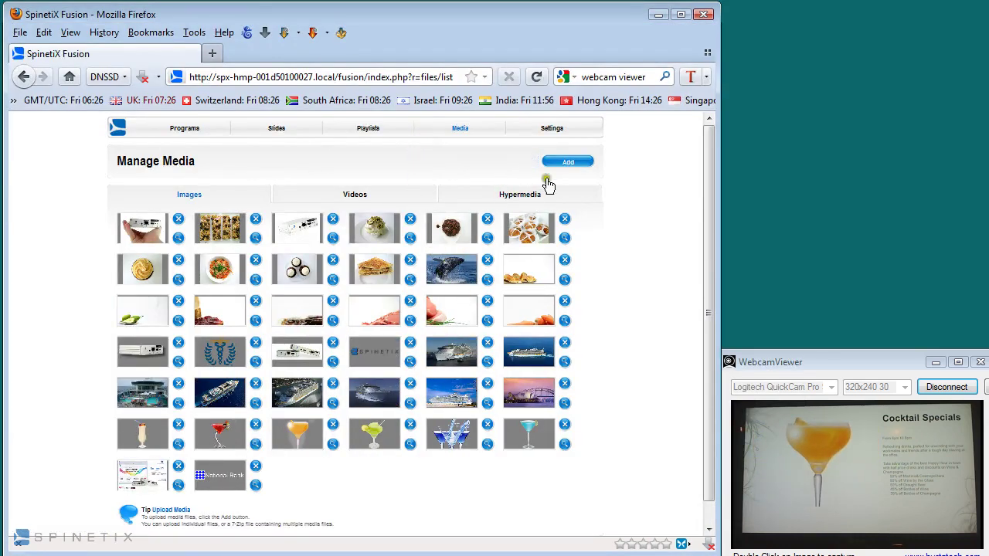
- Upload the AlaskaSized.7z archive of Alaska photos
click(567, 162)
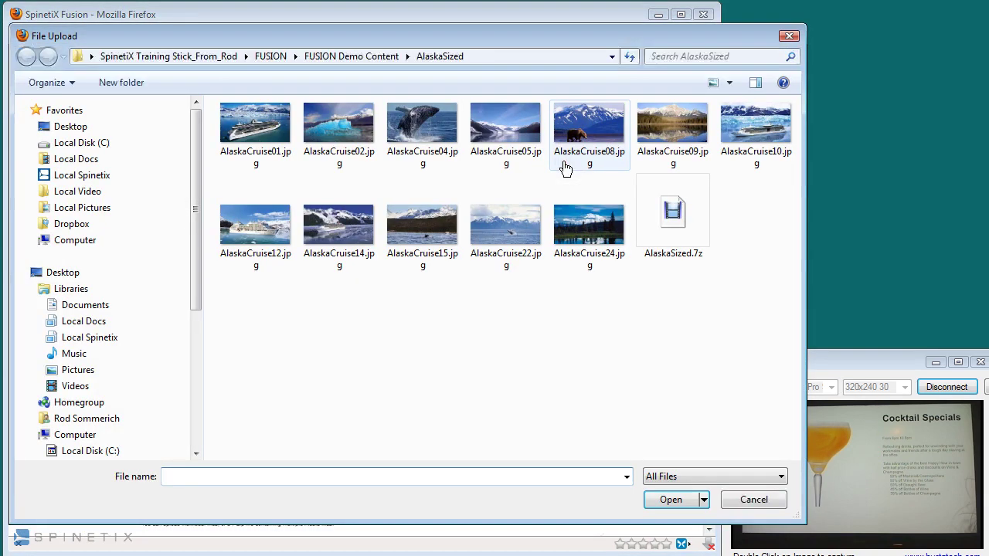
click(678, 217)
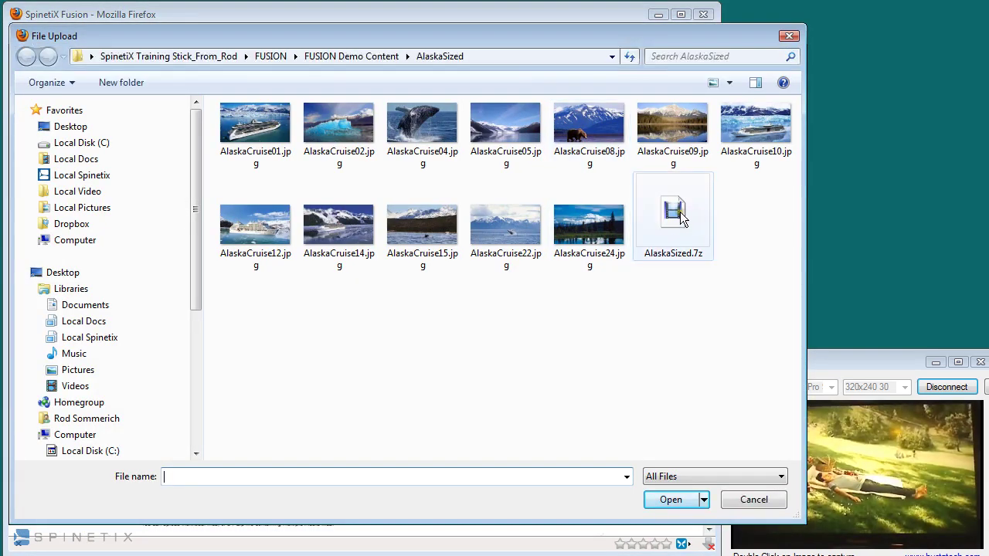
double_click(678, 217)
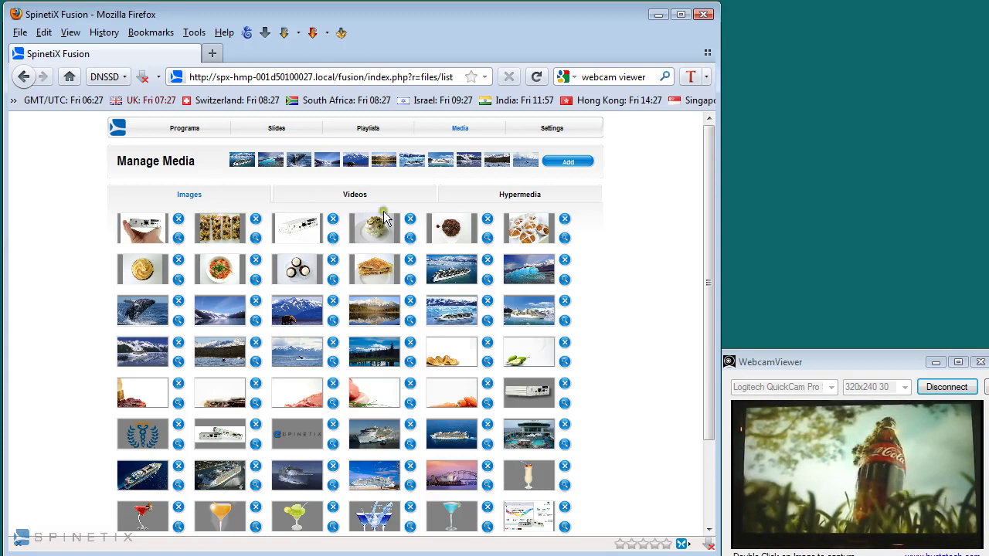
- Browse the Videos, Hypermedia and Images lists, then go to Playlists
click(353, 201)
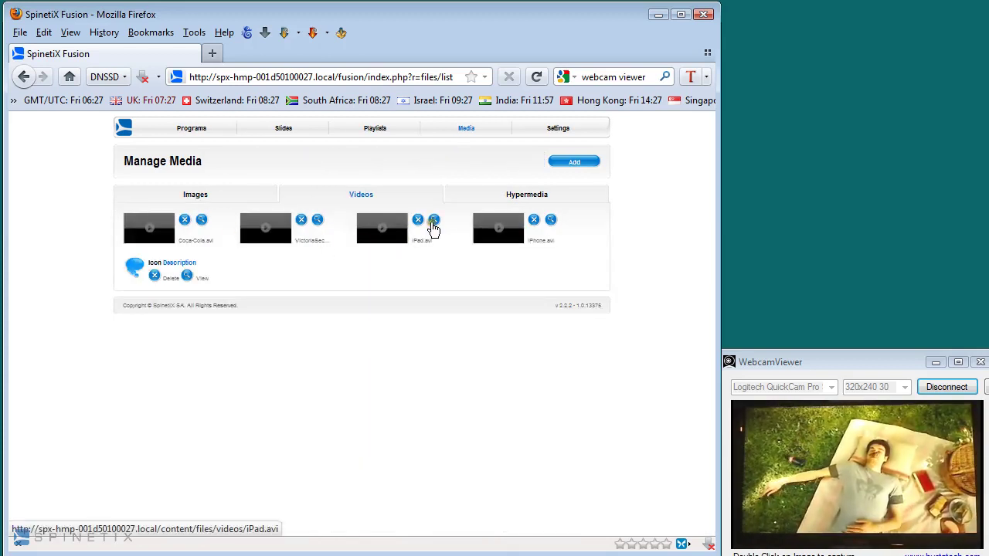
click(507, 199)
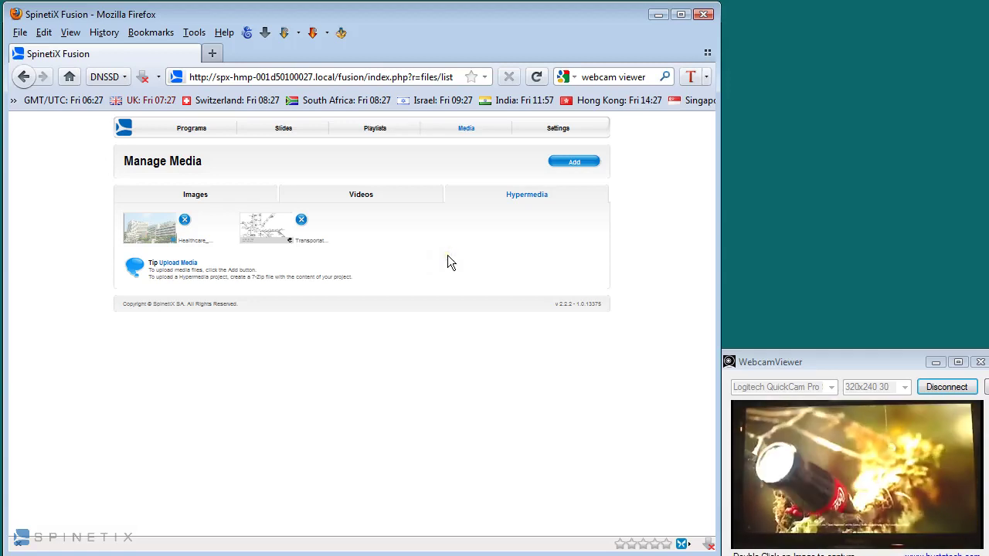
click(441, 250)
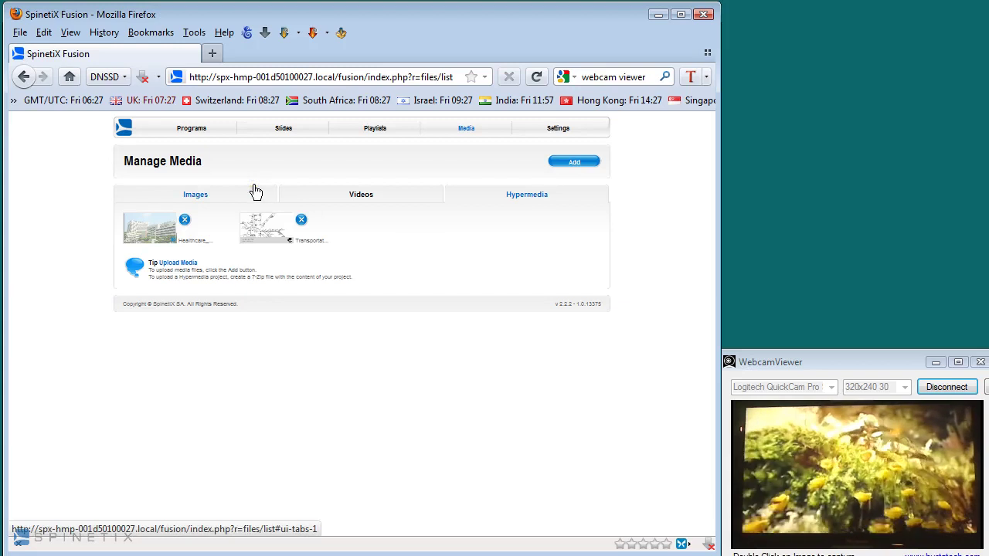
click(198, 196)
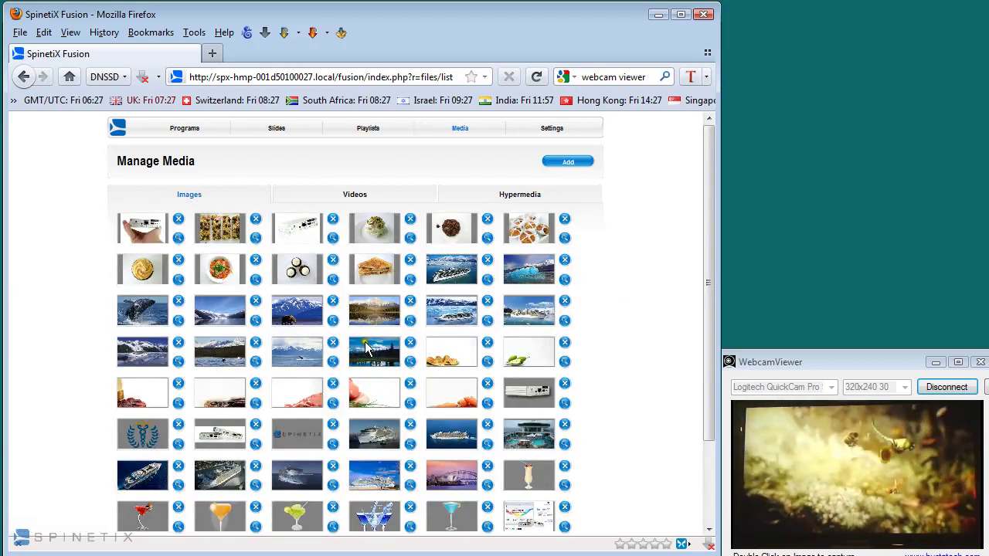
click(365, 130)
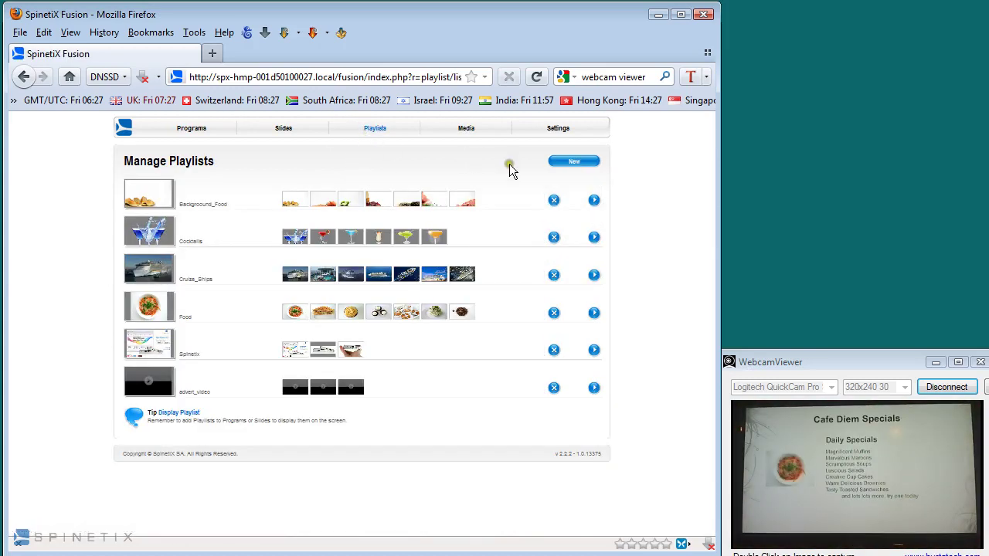
- Start a new playlist with nine Alaska cruise images, a ship-in-ice image first
click(574, 163)
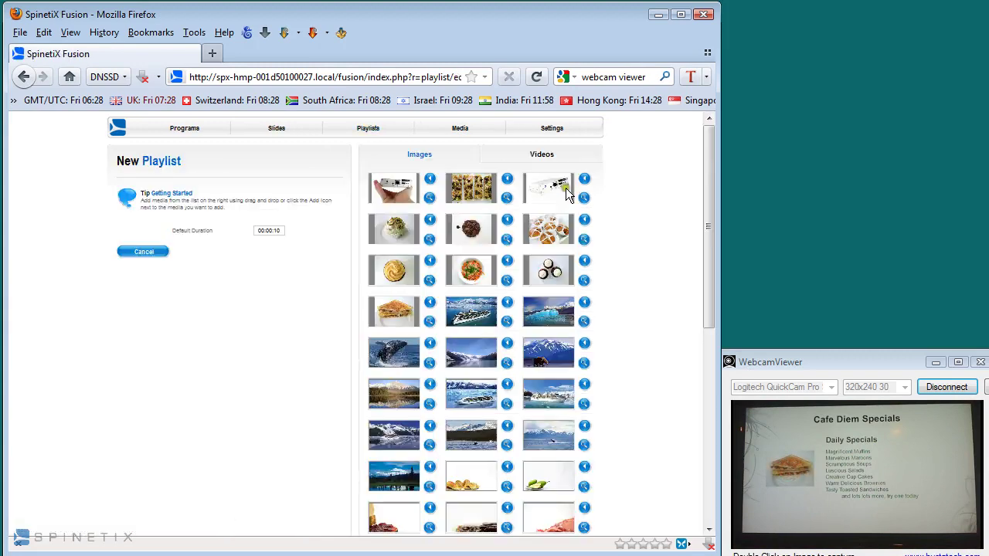
drag(482, 309, 135, 216)
drag(547, 314, 150, 244)
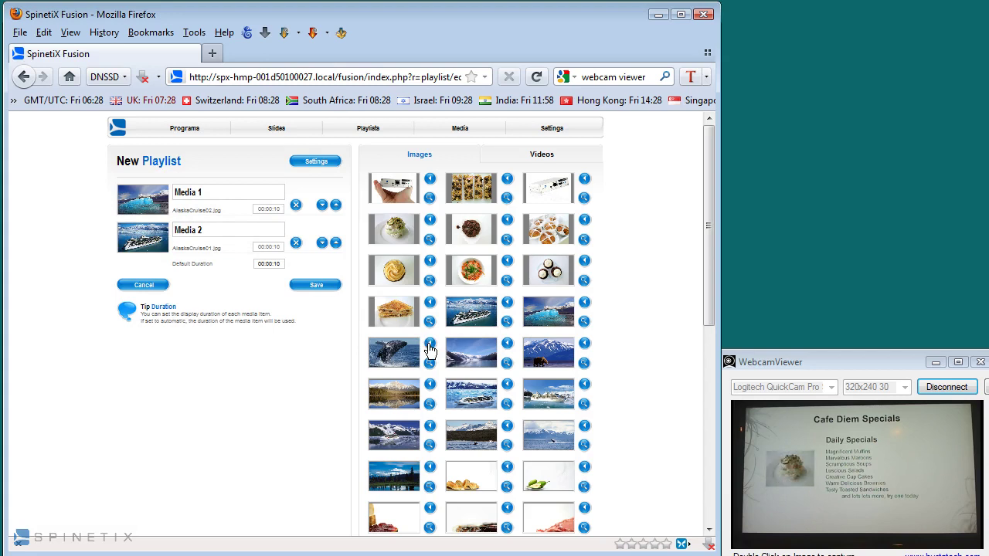
click(430, 347)
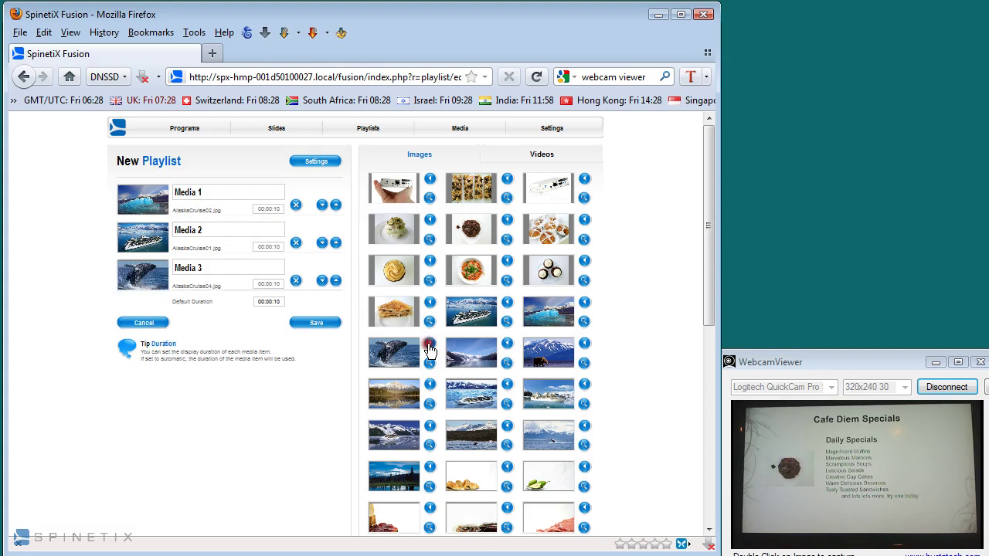
click(507, 344)
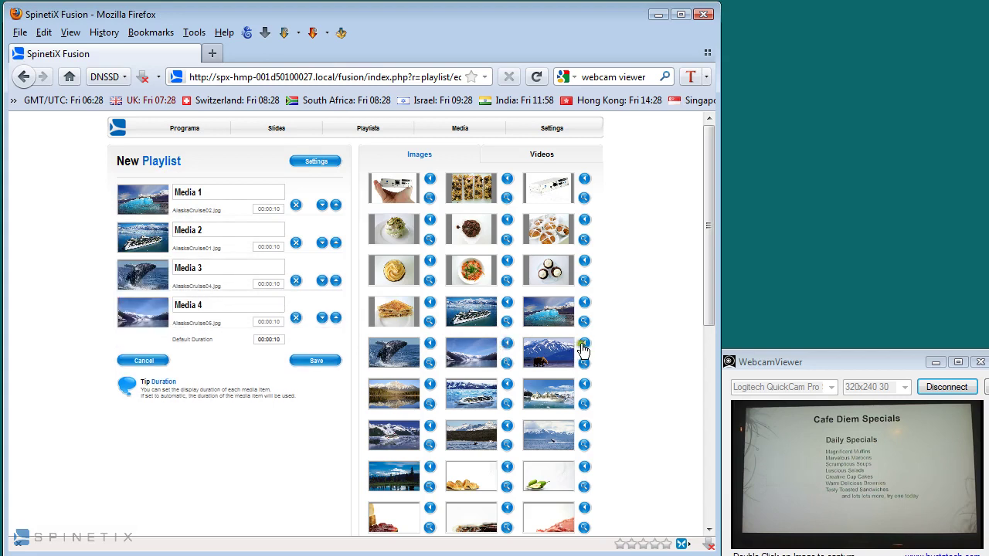
click(583, 348)
click(584, 384)
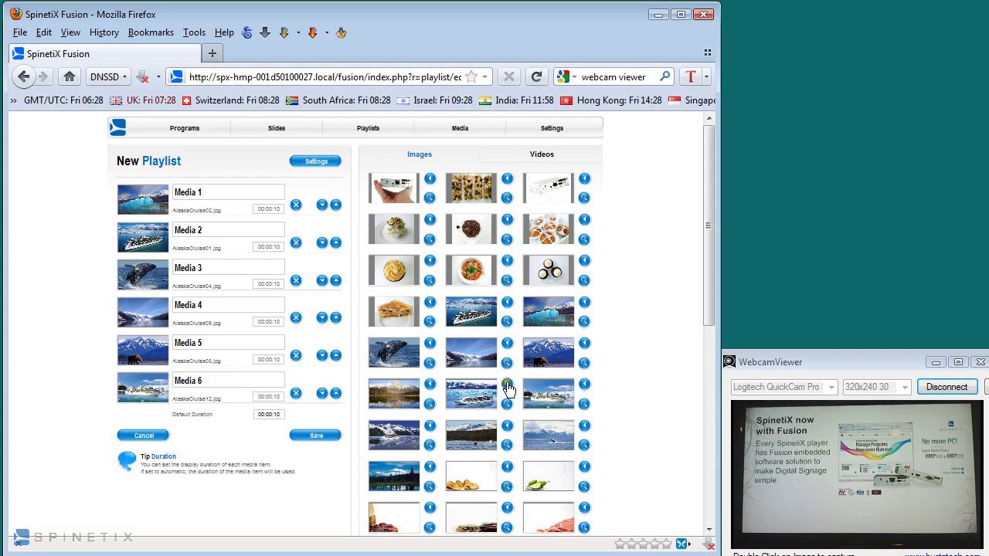
click(507, 384)
click(429, 384)
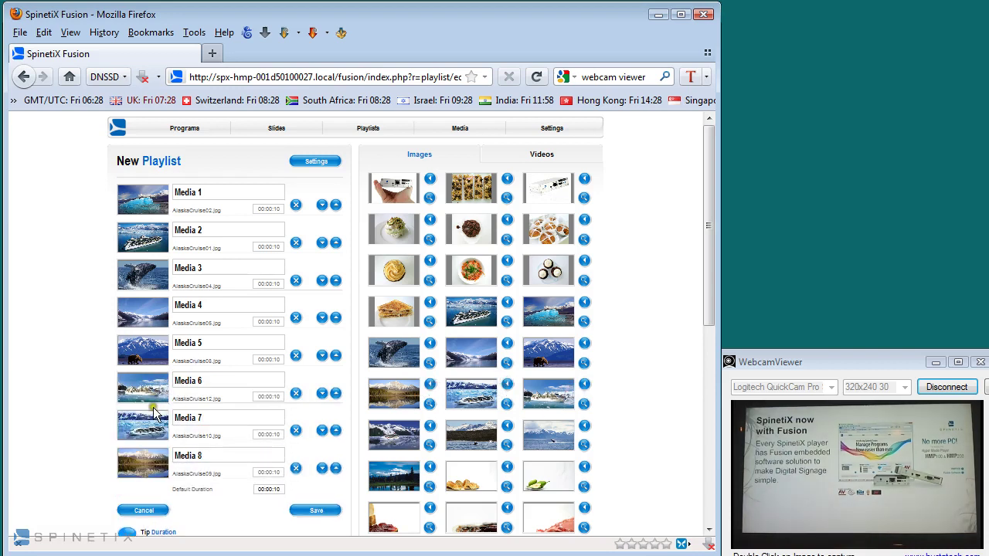
drag(153, 407, 128, 205)
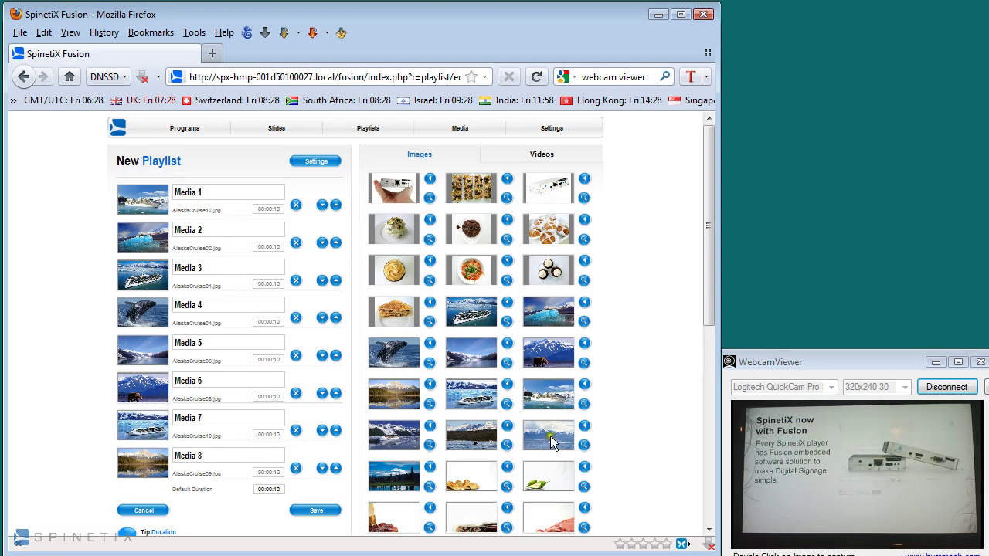
drag(552, 442, 148, 312)
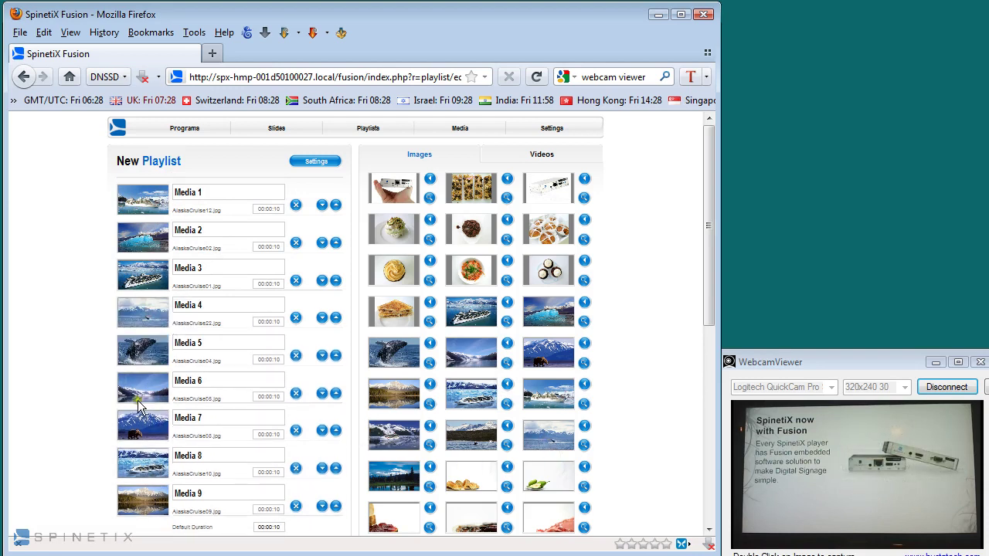
drag(151, 475, 148, 429)
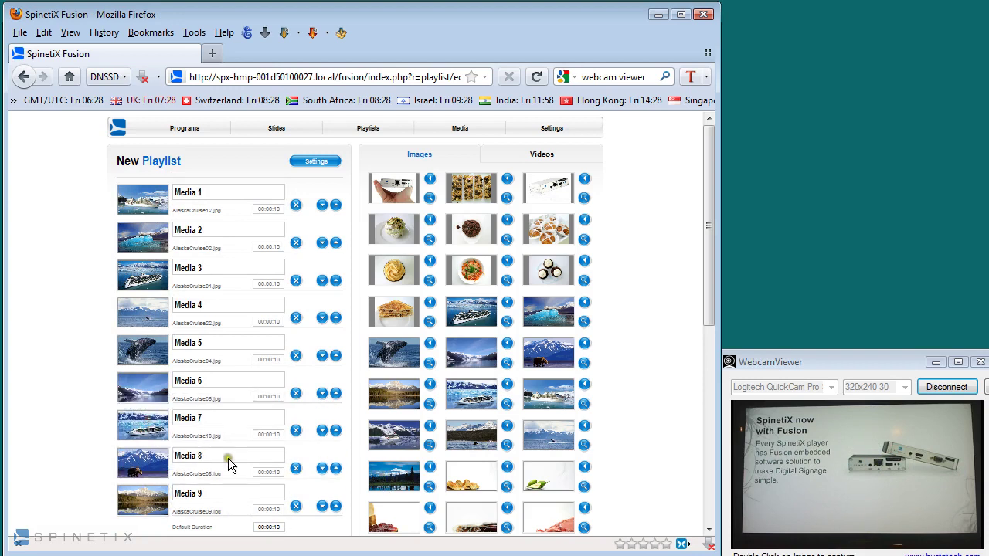
- Give the first image 00:00:07 and set the default duration to 00:00:05
click(273, 210)
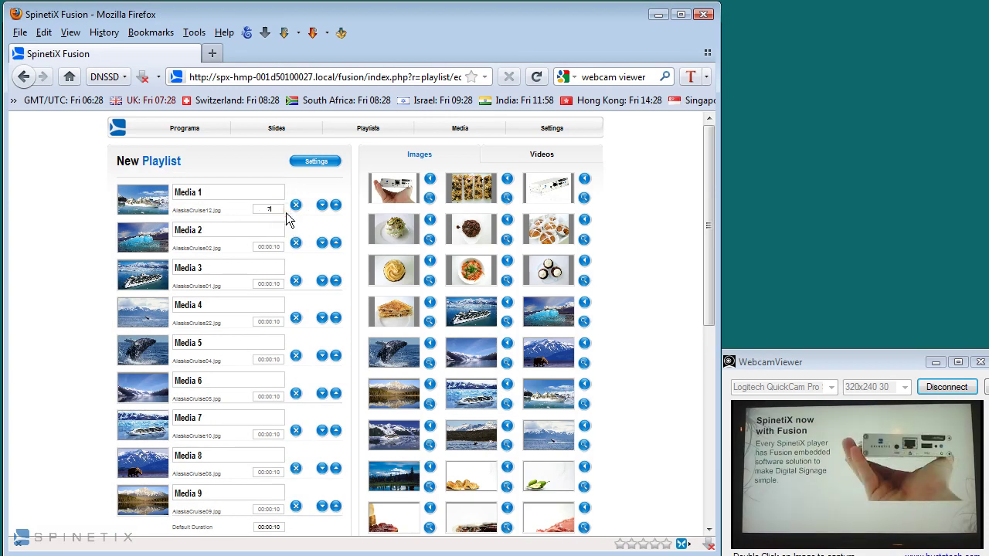
key(Tab)
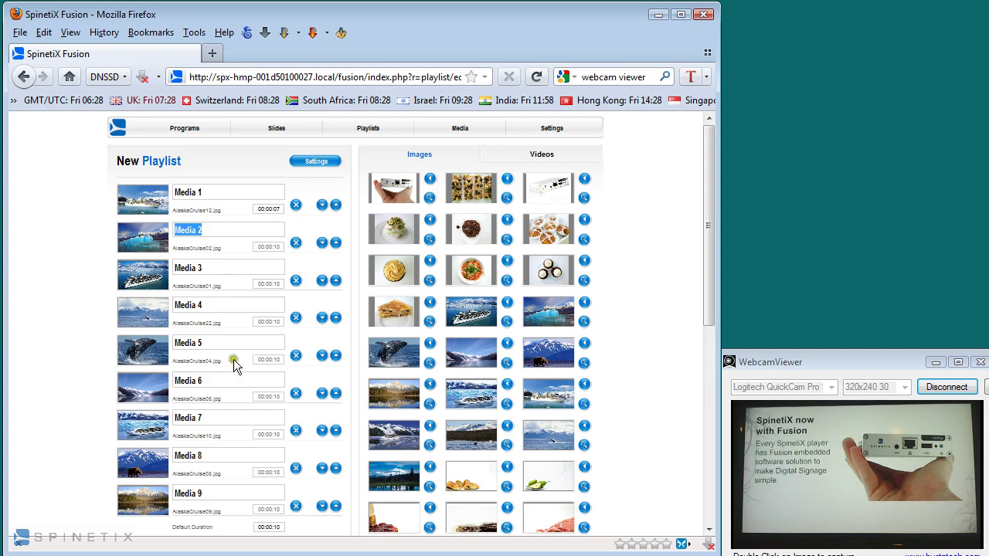
click(271, 527)
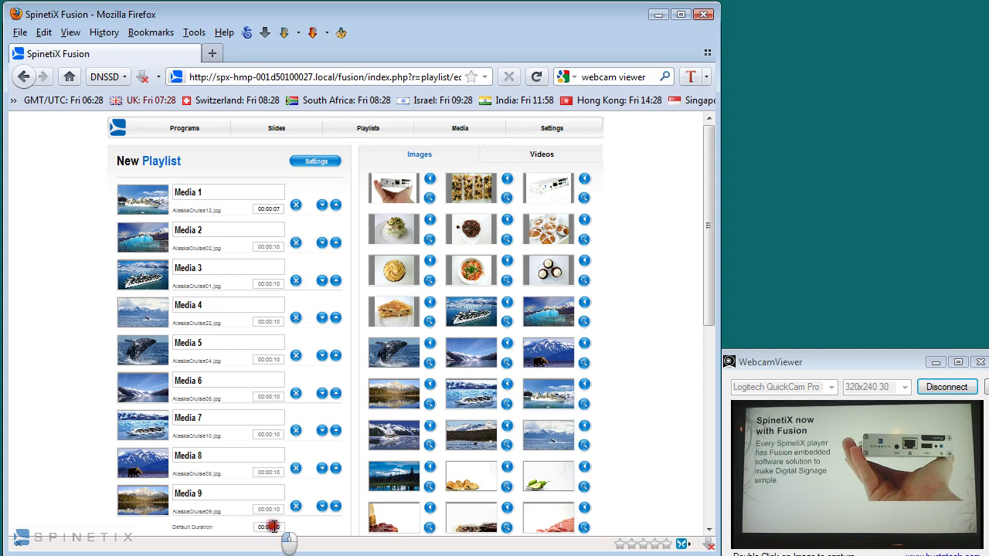
key(BackSpace)
key(BackSpace)
key(BackSpace)
key(BackSpace)
key(BackSpace)
key(BackSpace)
key(BackSpace)
key(BackSpace)
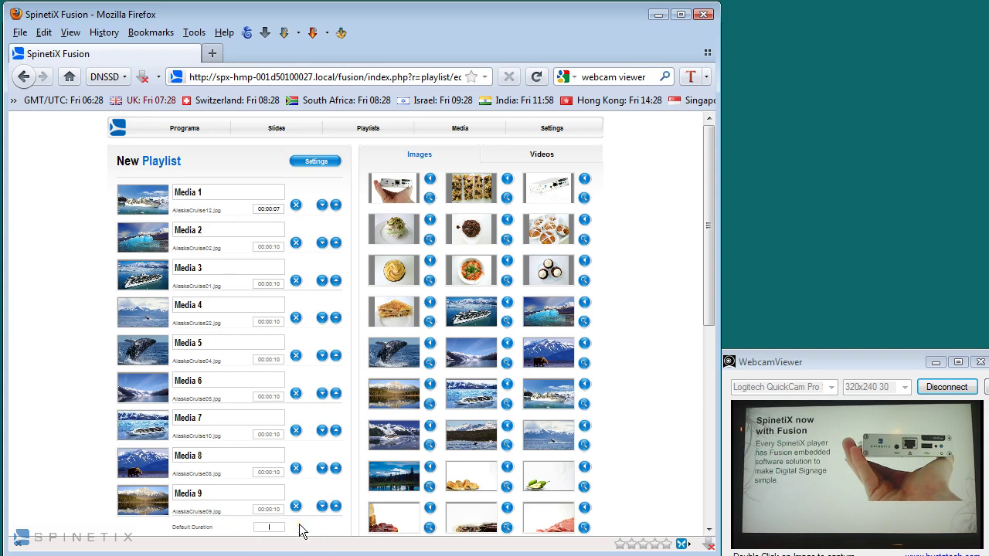
text(00:00:05)
key(Return)
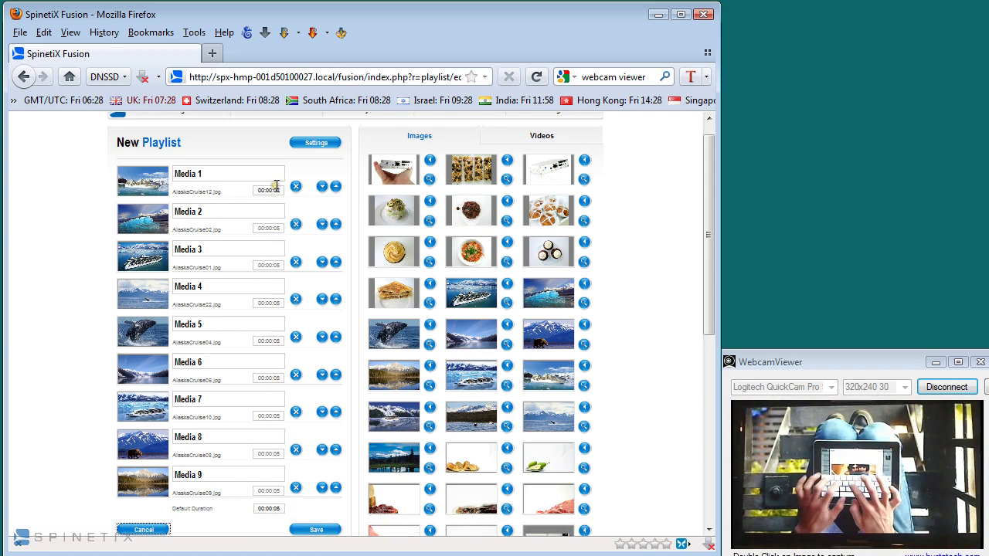
- Apply Fly transitions from the left to the playlist
click(315, 143)
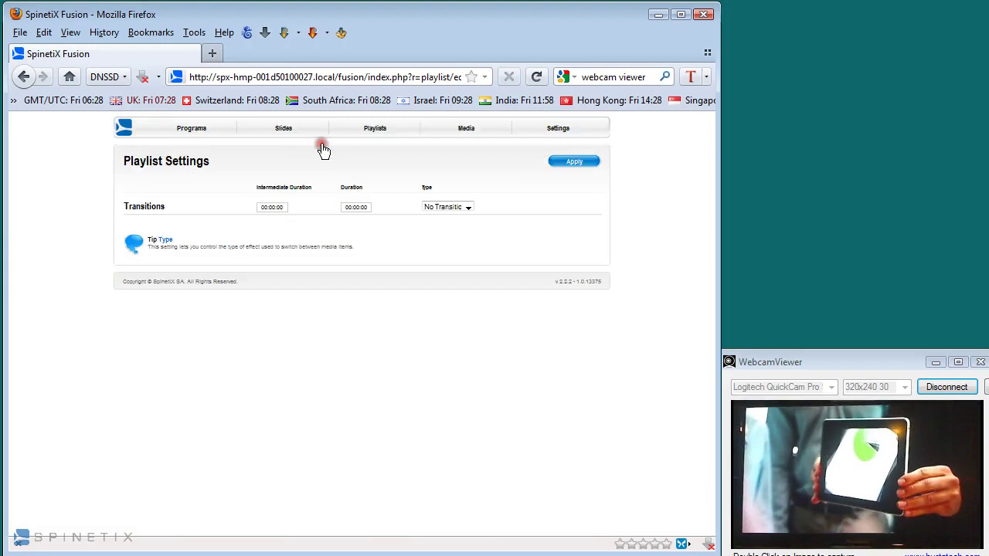
click(437, 207)
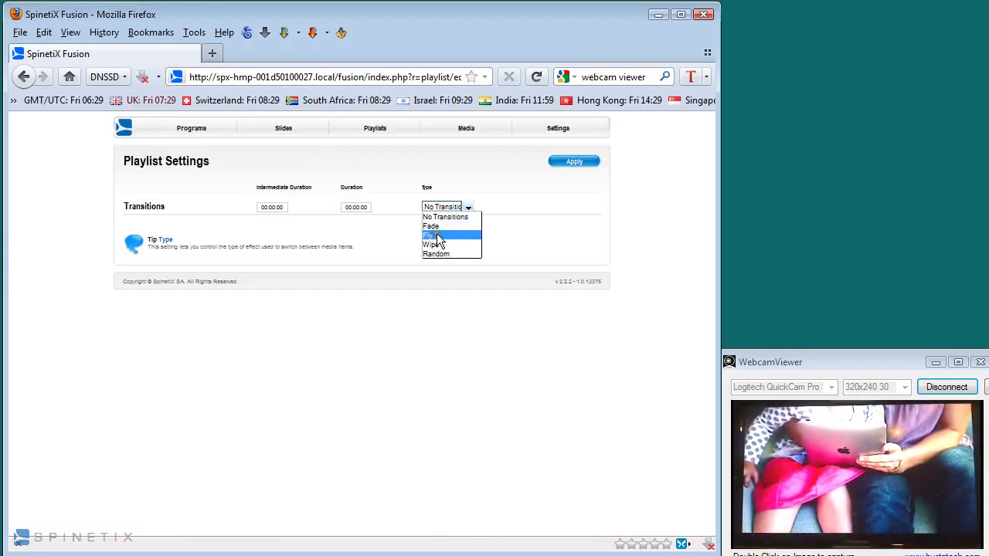
click(437, 236)
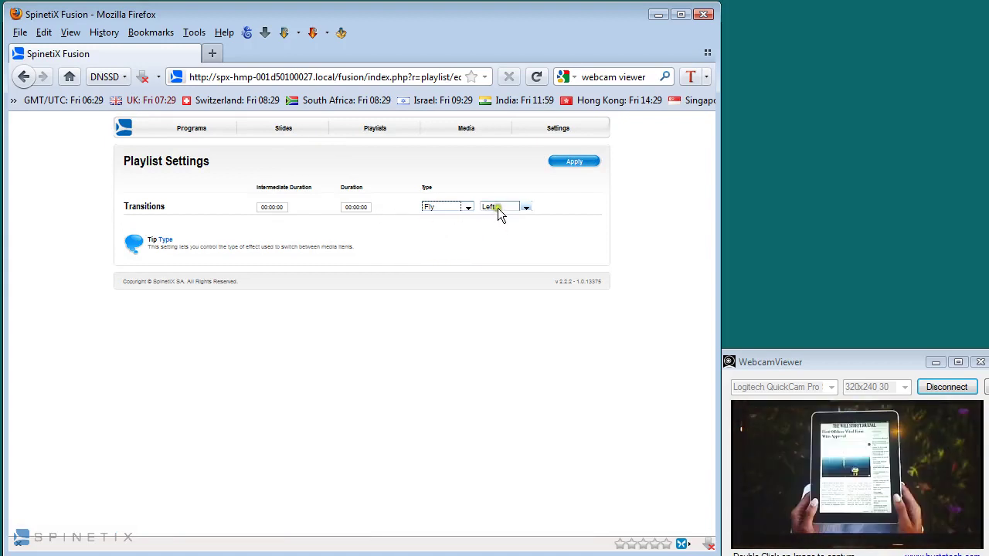
click(390, 206)
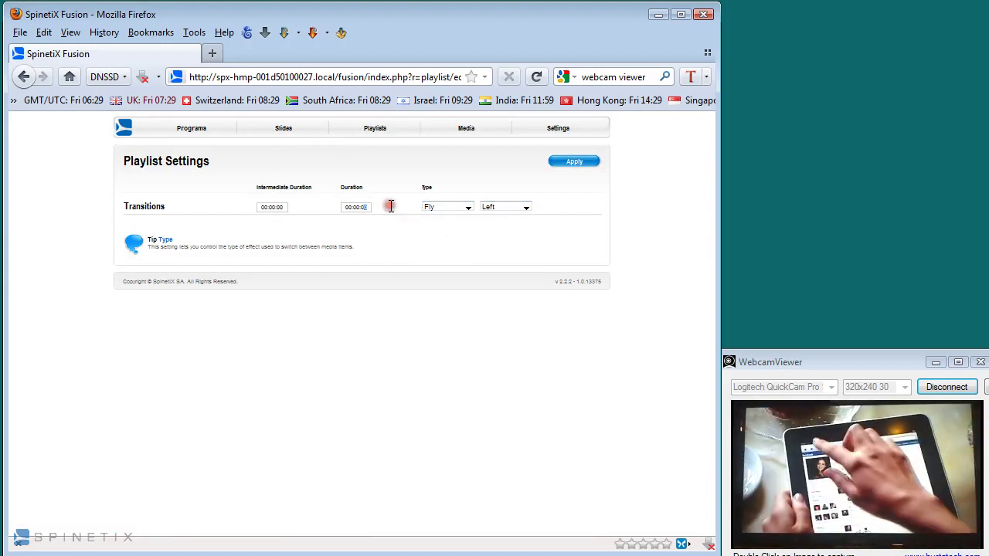
click(558, 170)
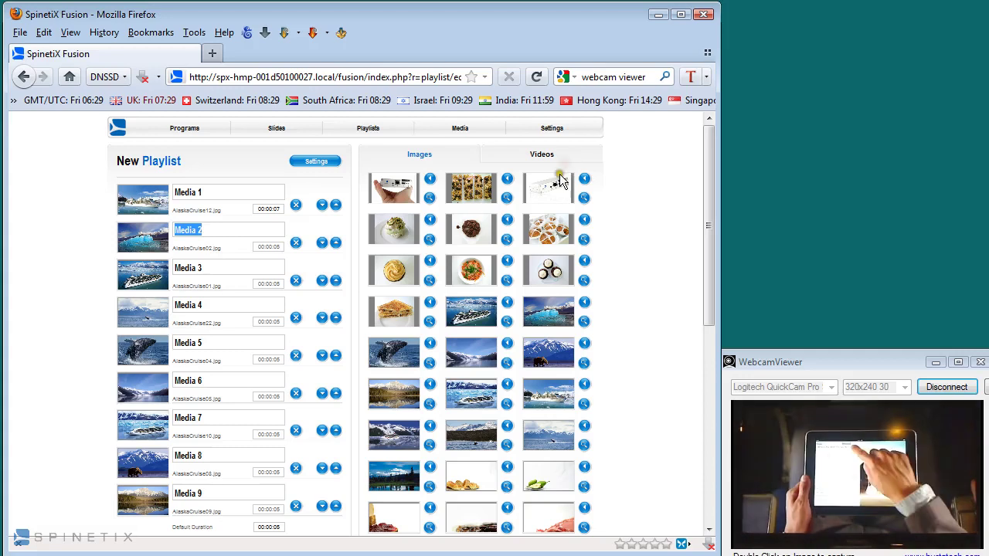
- Save the playlist under the name 'Alaska'
scroll(338, 248, down, 2)
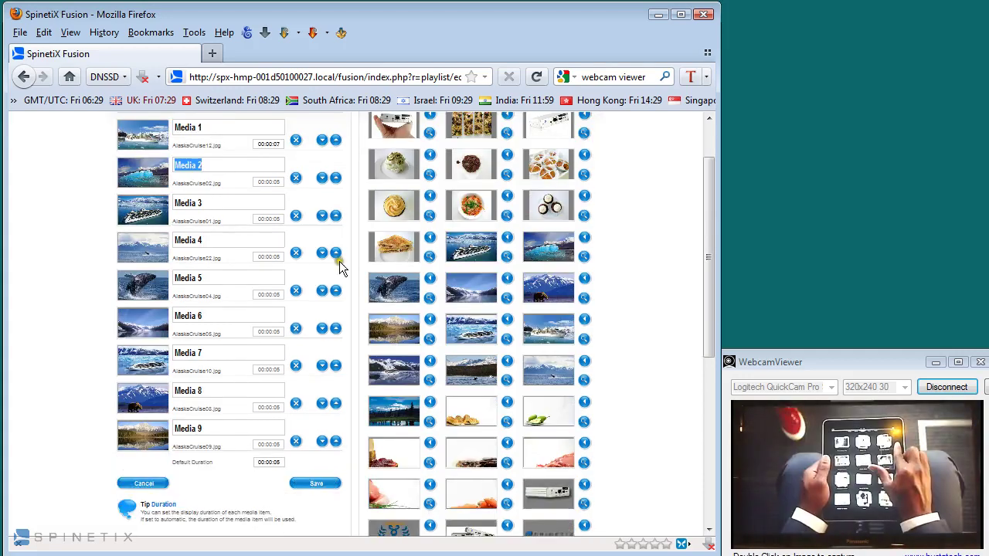
click(312, 485)
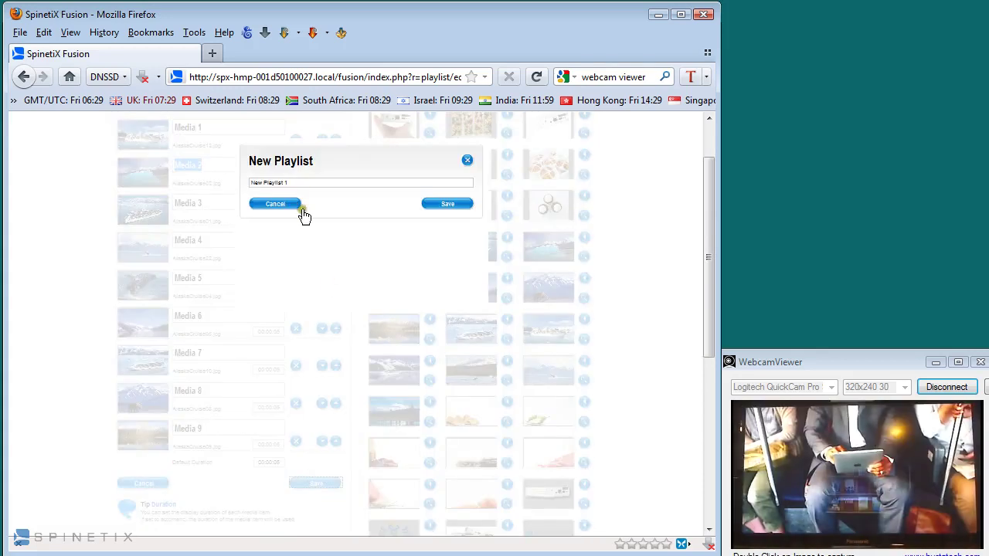
drag(300, 183, 235, 188)
text(Alas)
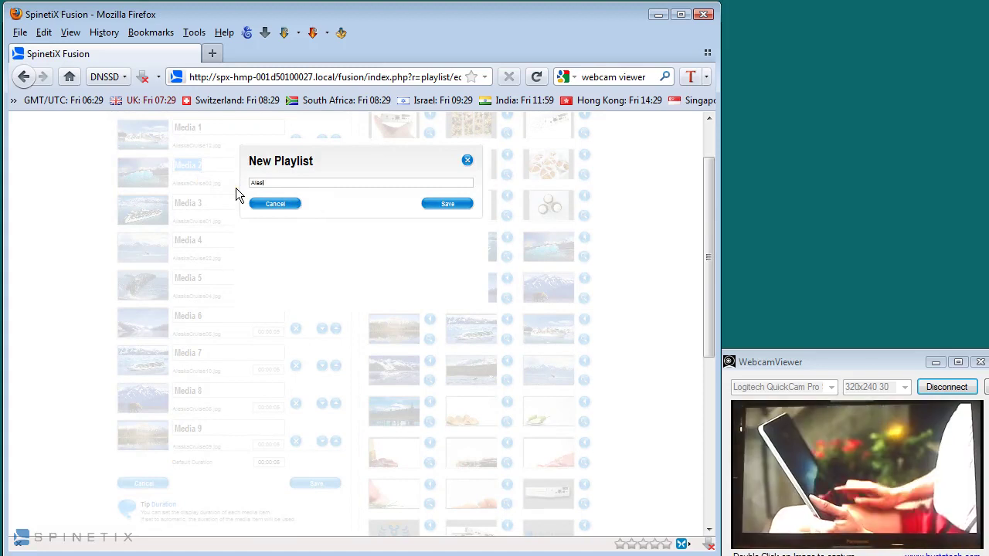
text(ka)
click(304, 183)
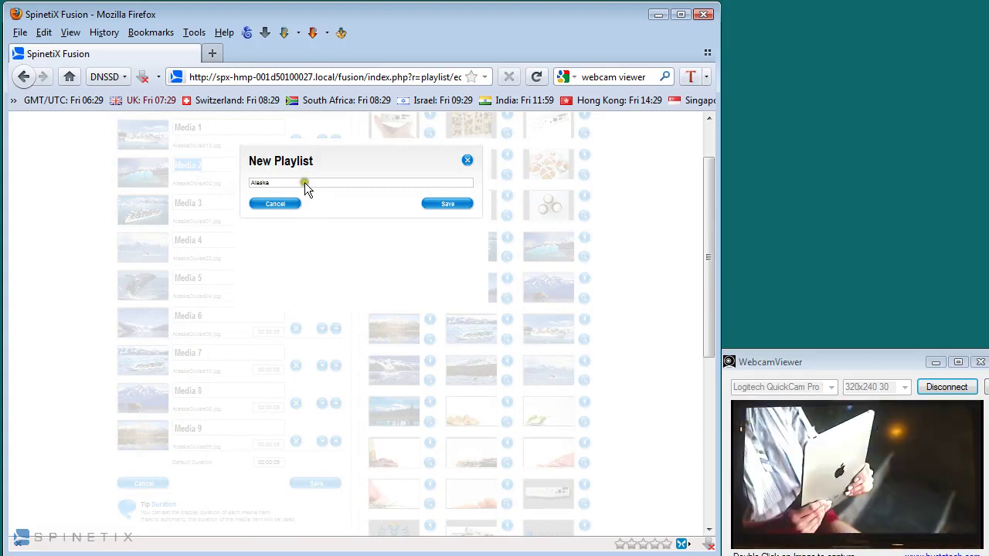
click(442, 205)
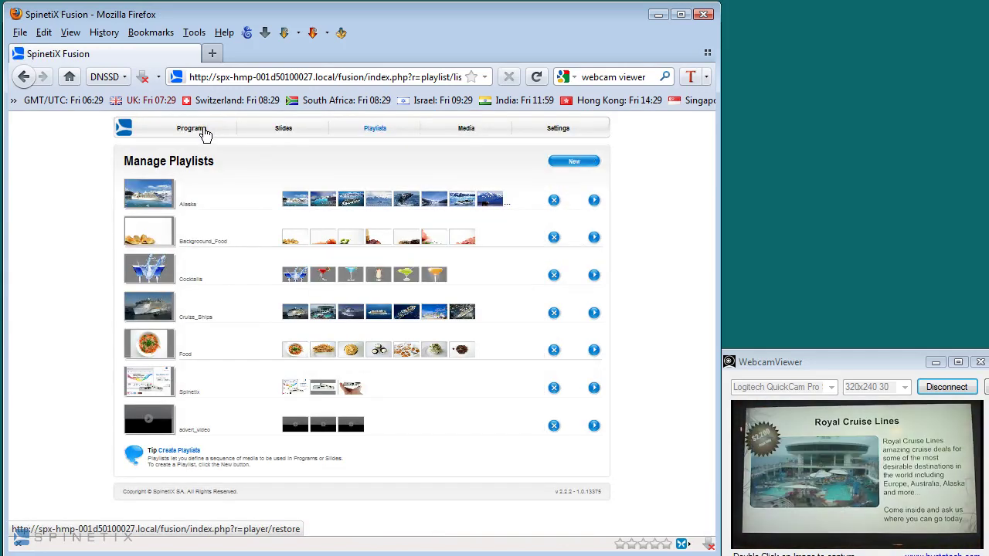
- Start a new program with the Alaska playlist, iPhone.avi and frontpage.png, frontpage first
click(458, 133)
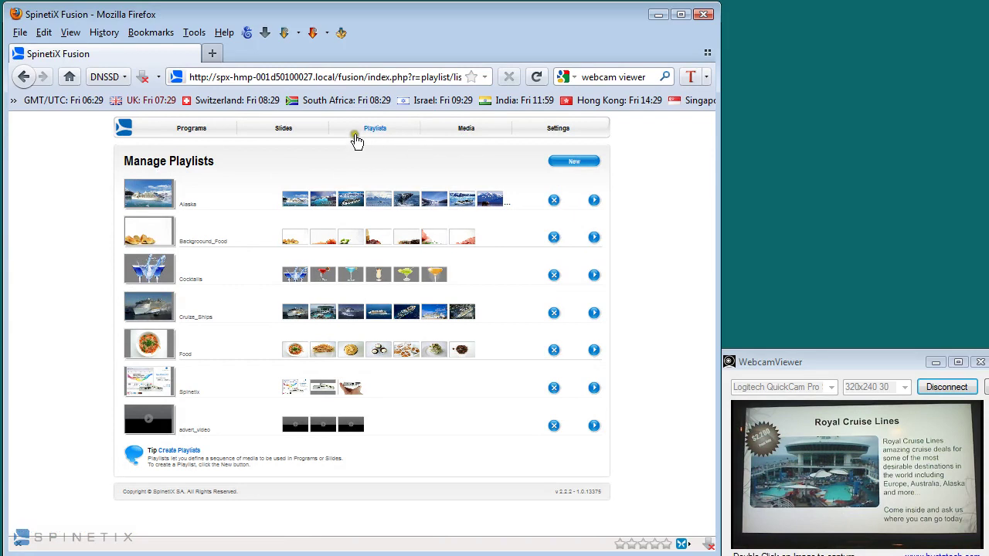
click(192, 129)
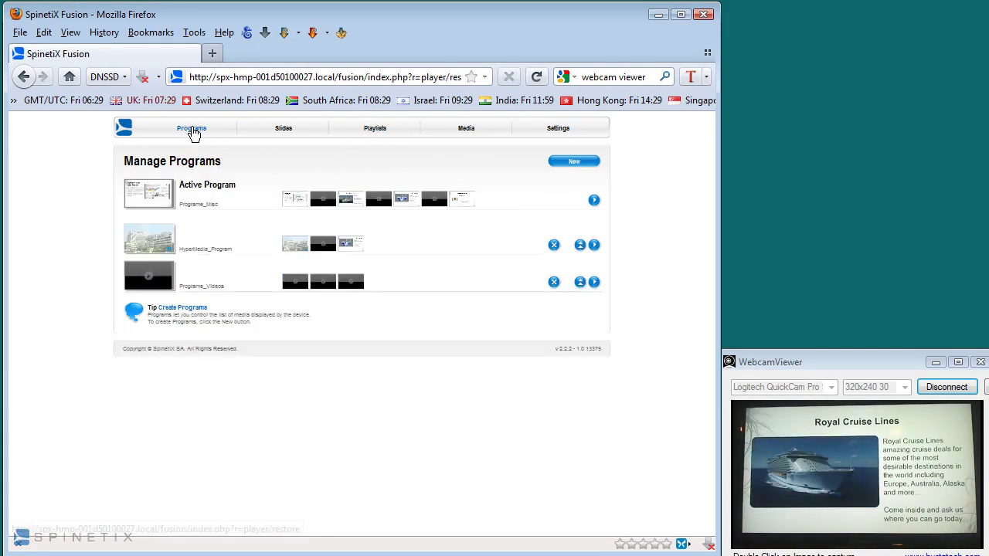
click(574, 162)
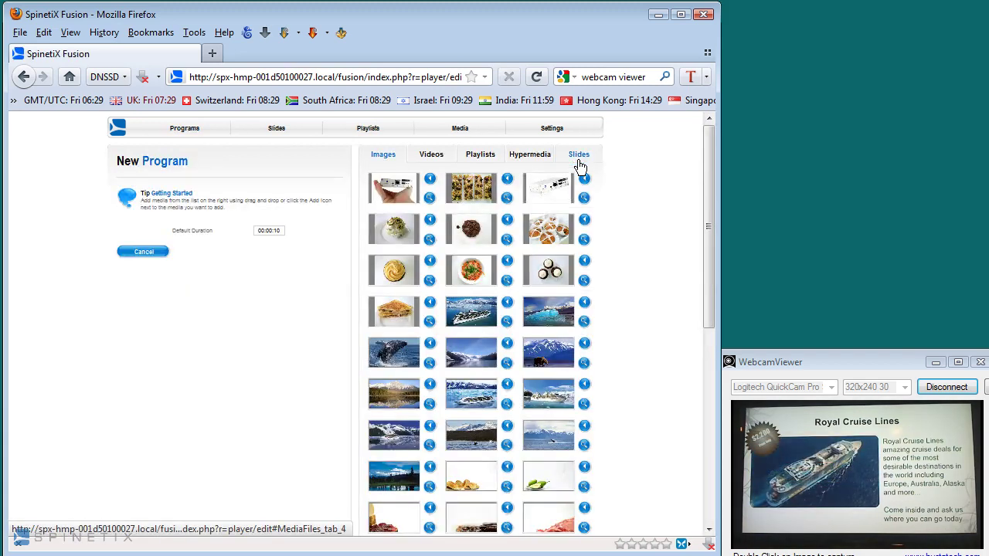
click(478, 158)
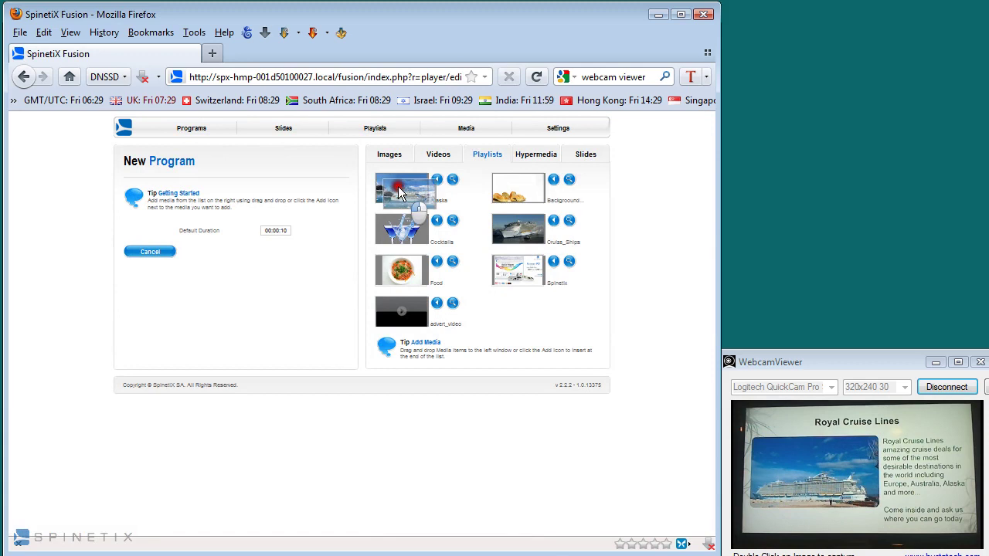
drag(418, 190, 167, 199)
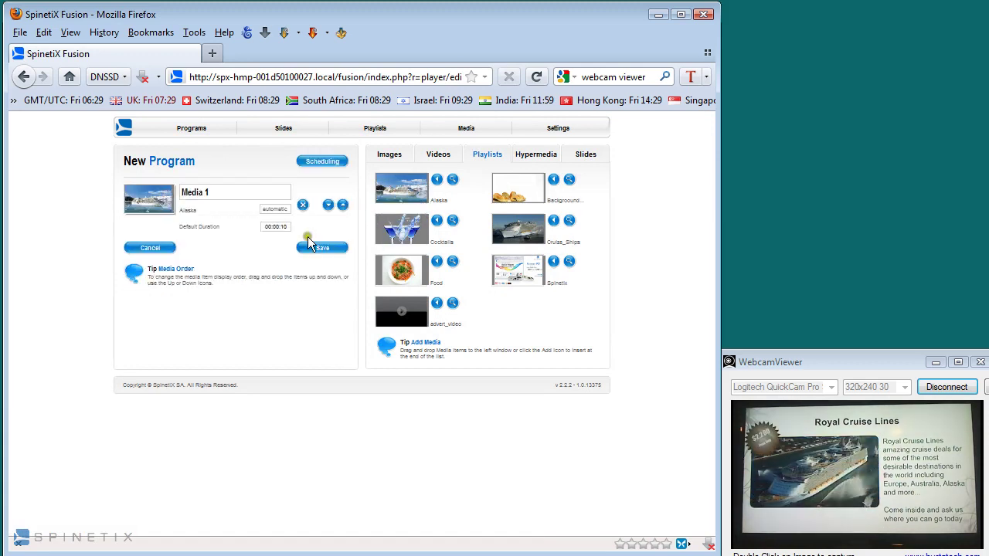
click(438, 154)
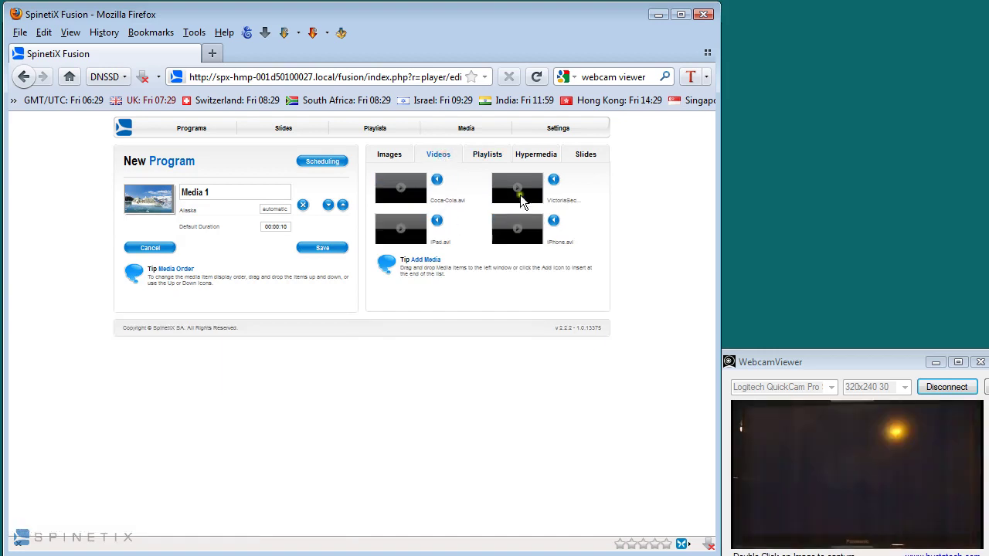
drag(521, 201, 159, 241)
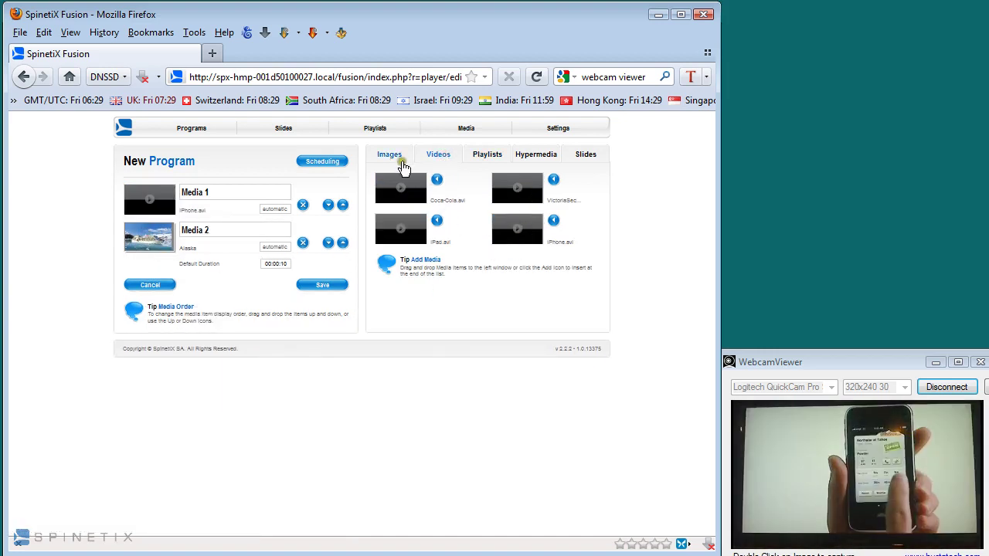
click(392, 154)
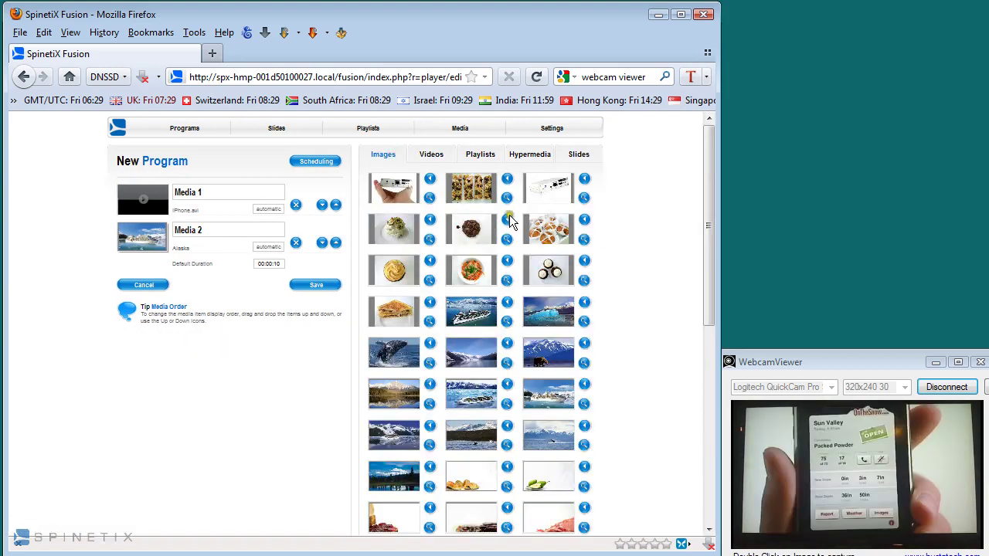
scroll(453, 394, down, 10)
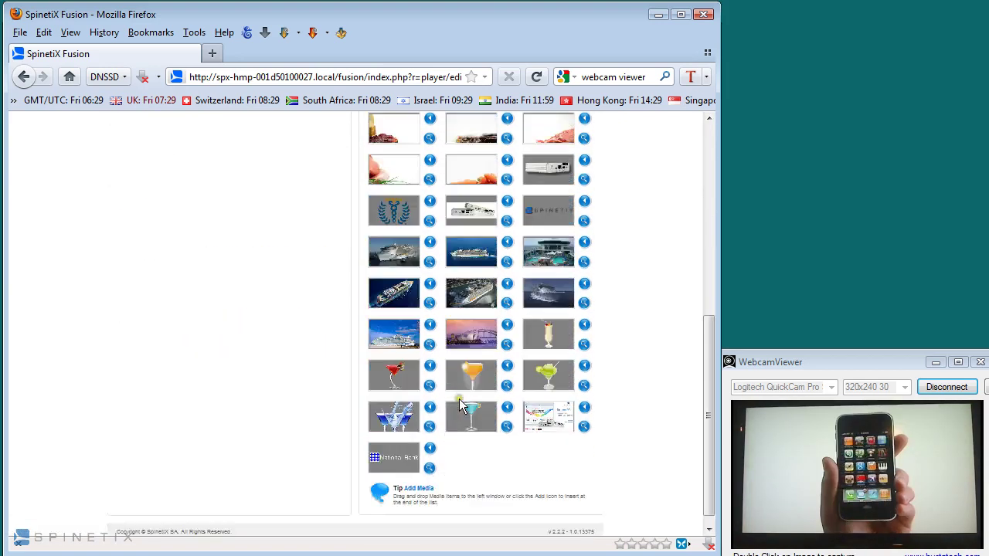
drag(549, 416, 218, 327)
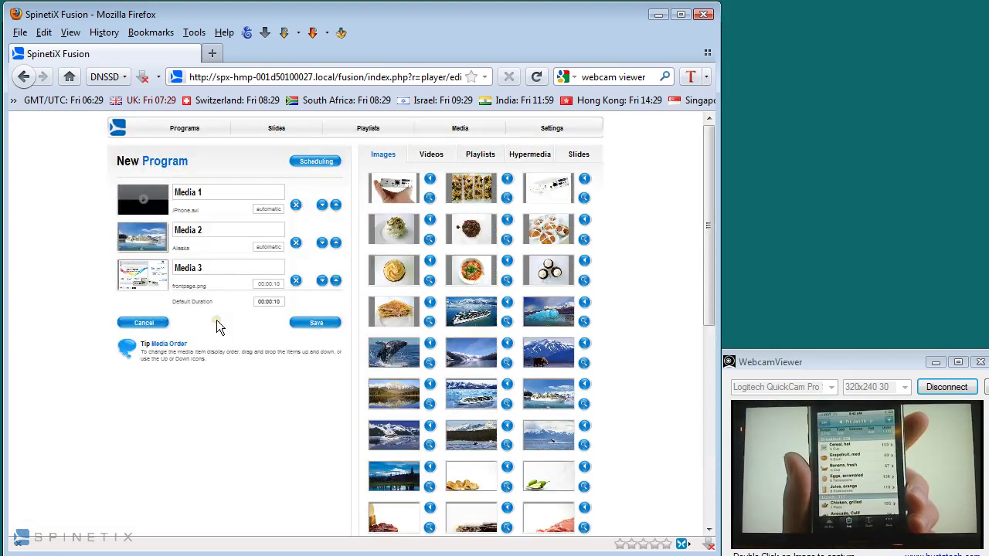
drag(146, 275, 154, 219)
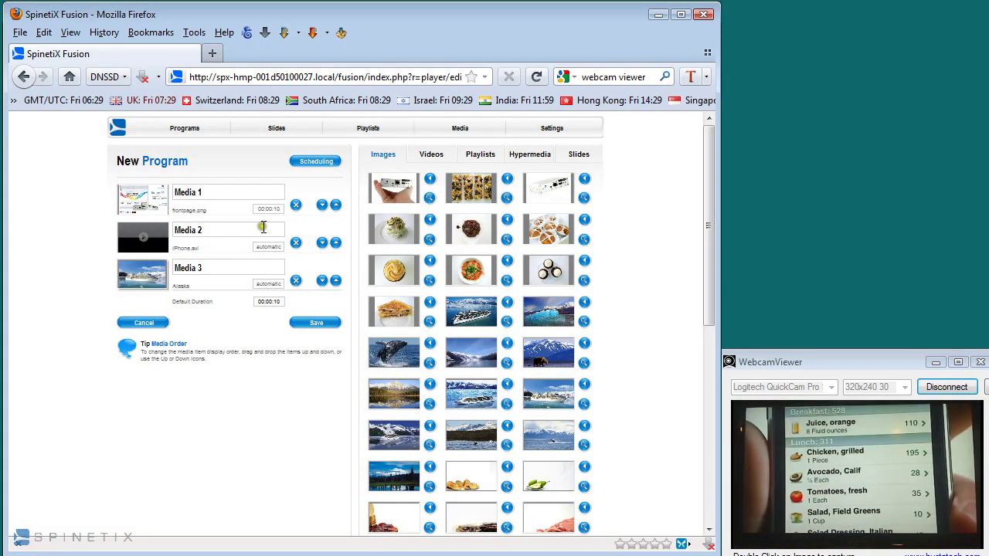
- Shorten frontpage.png to 00:00:07 and move the Alaska playlist above iPhone.avi
click(276, 210)
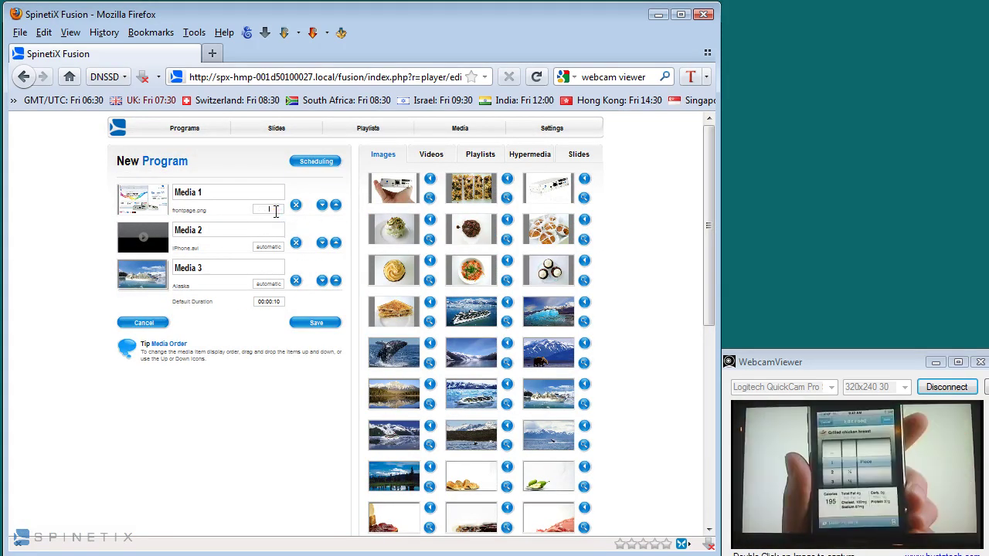
text(05)
key(Tab)
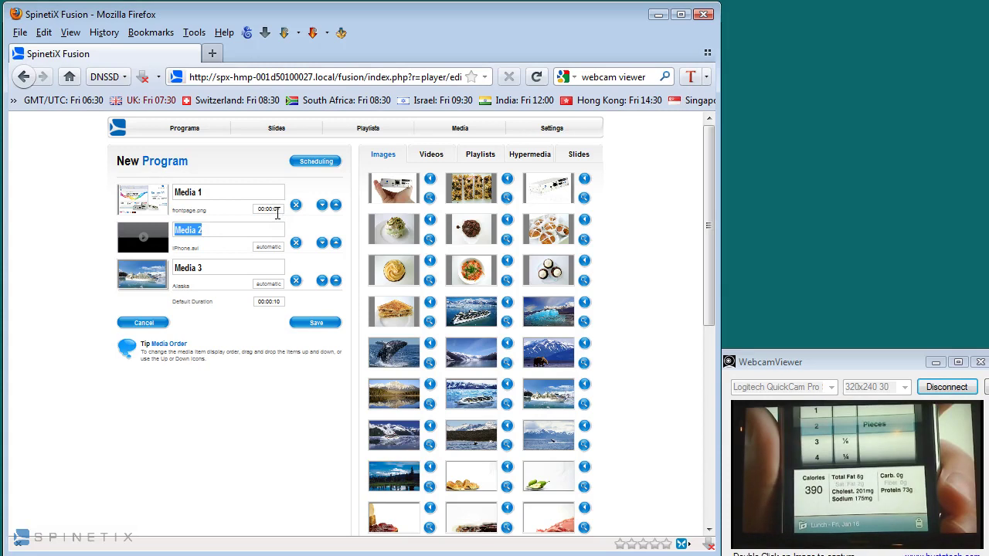
click(268, 247)
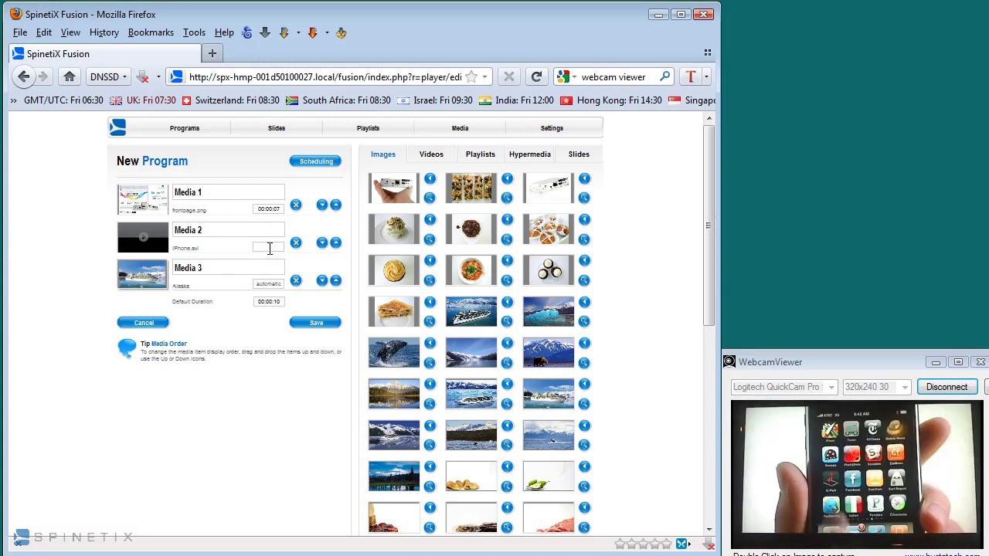
click(264, 282)
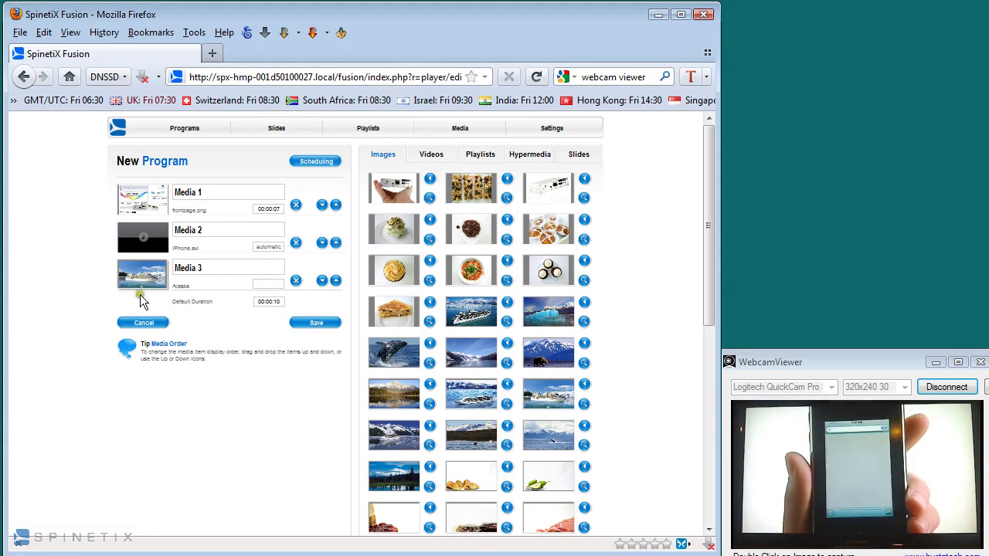
drag(142, 300, 156, 262)
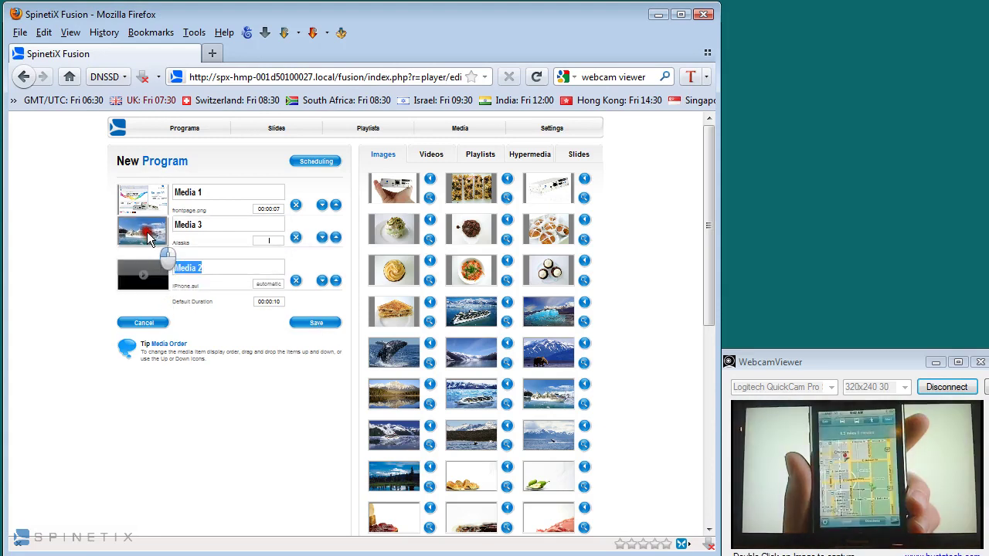
- Save the program as 'Samples', make it active, and open the Slides list
click(323, 323)
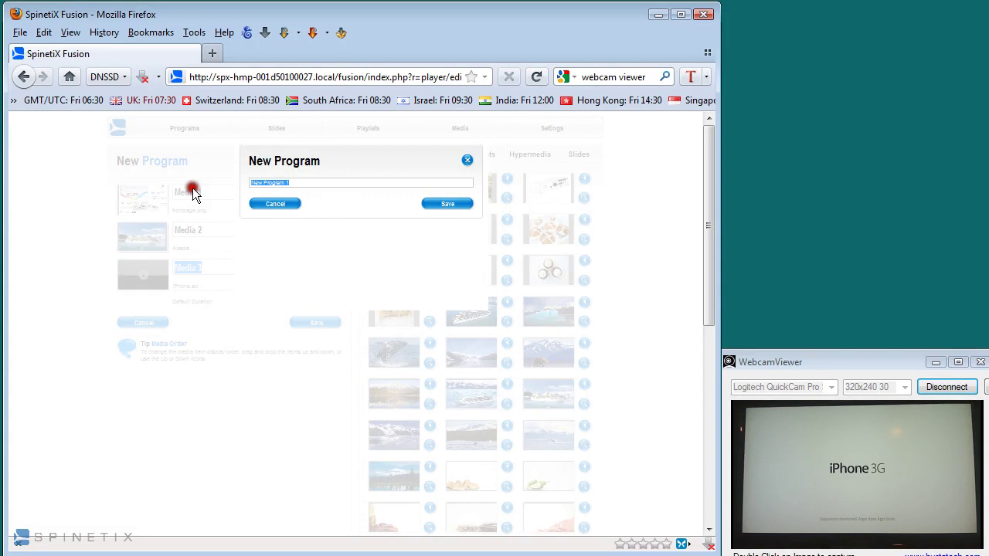
text(Samples)
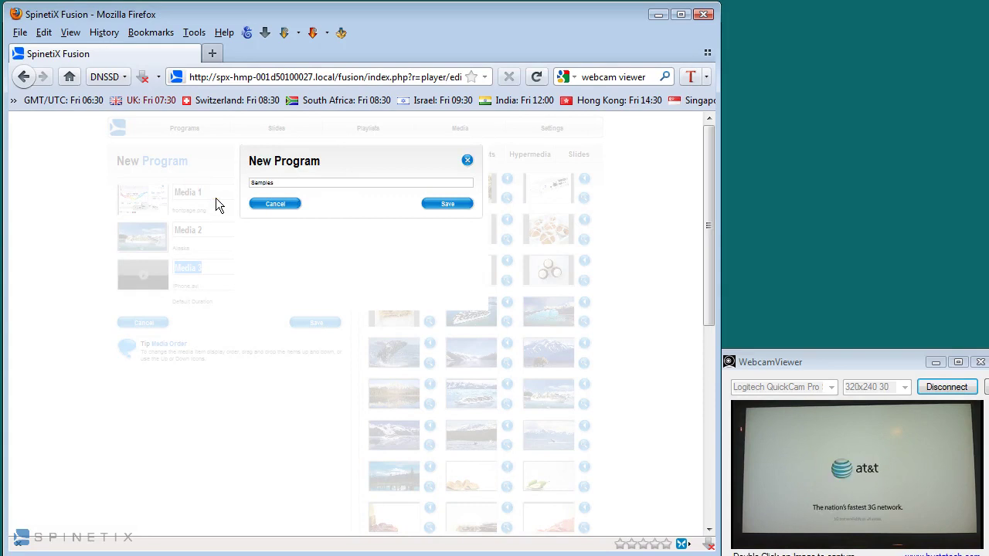
click(451, 204)
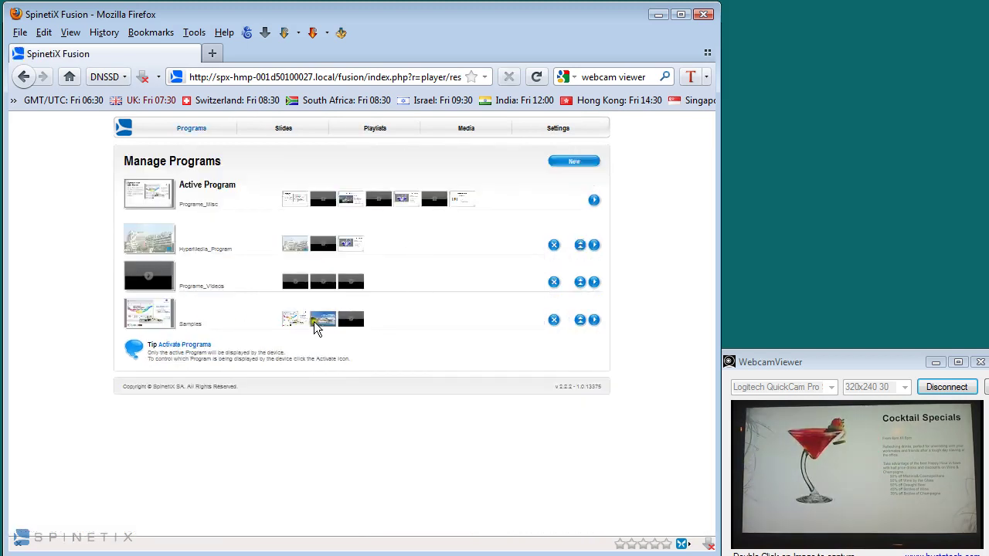
click(580, 321)
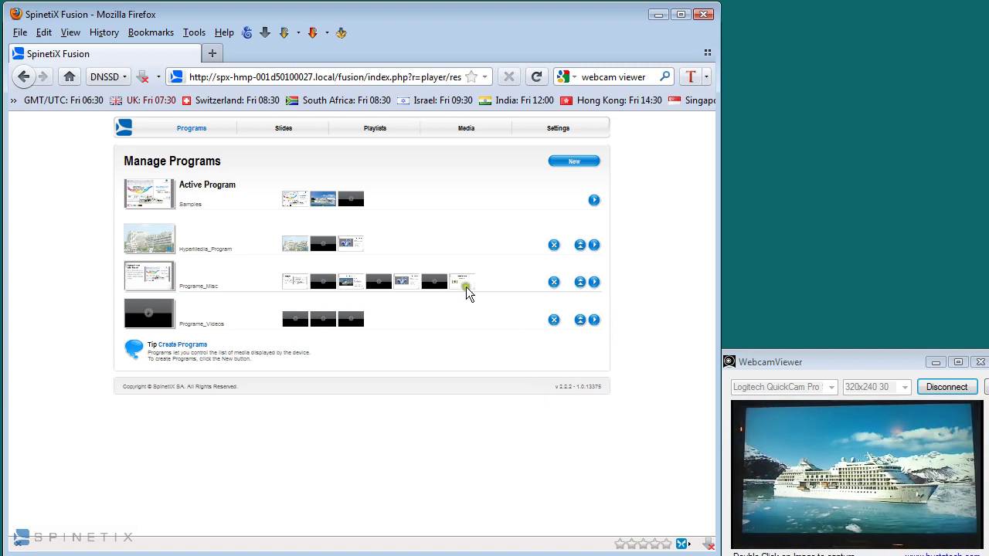
click(284, 129)
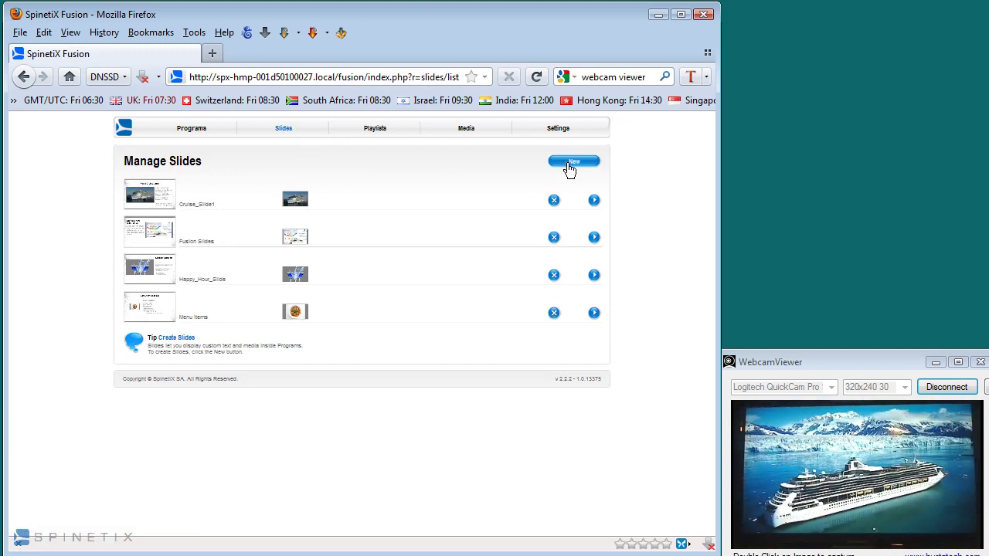
- Create a new slide, Slide1, from the Special offer template among the Simple templates
click(568, 164)
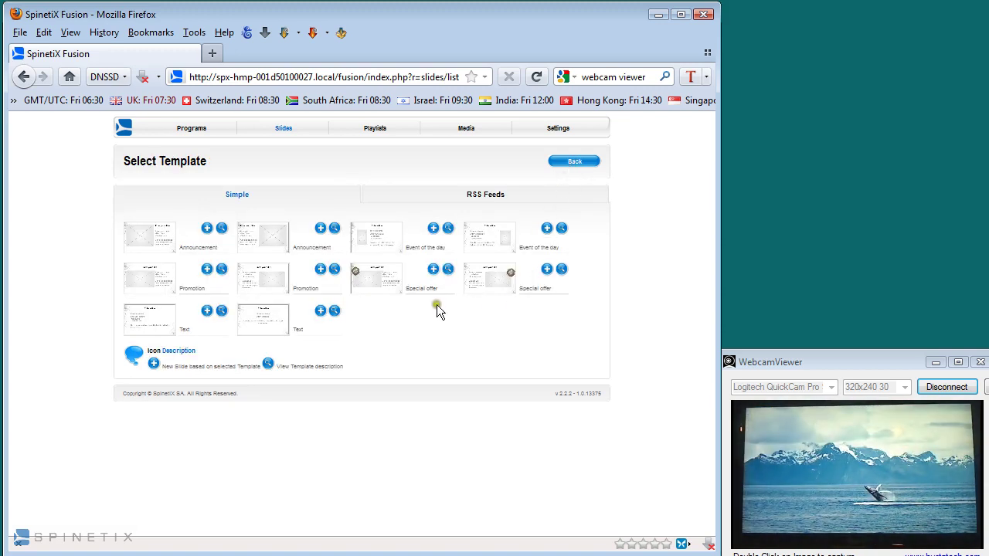
click(492, 194)
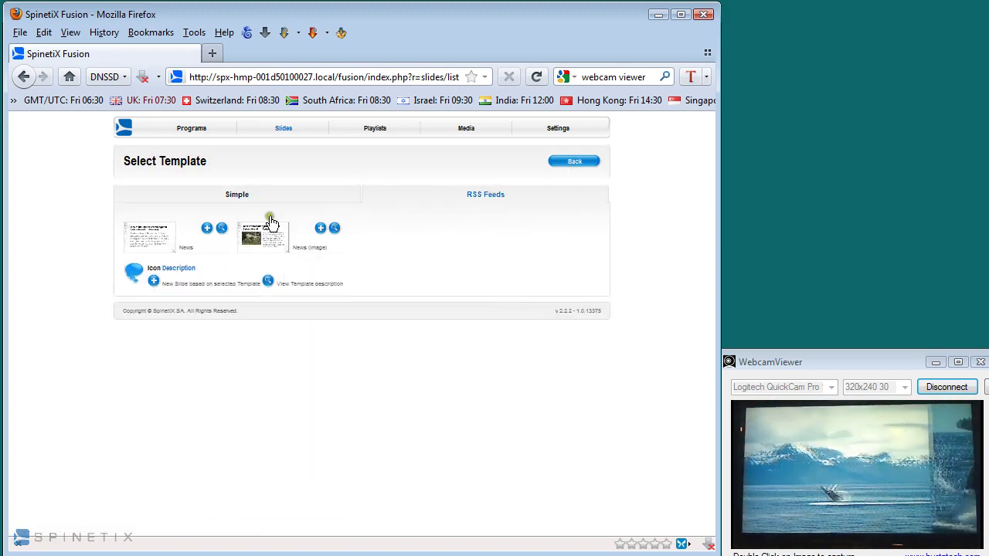
click(236, 198)
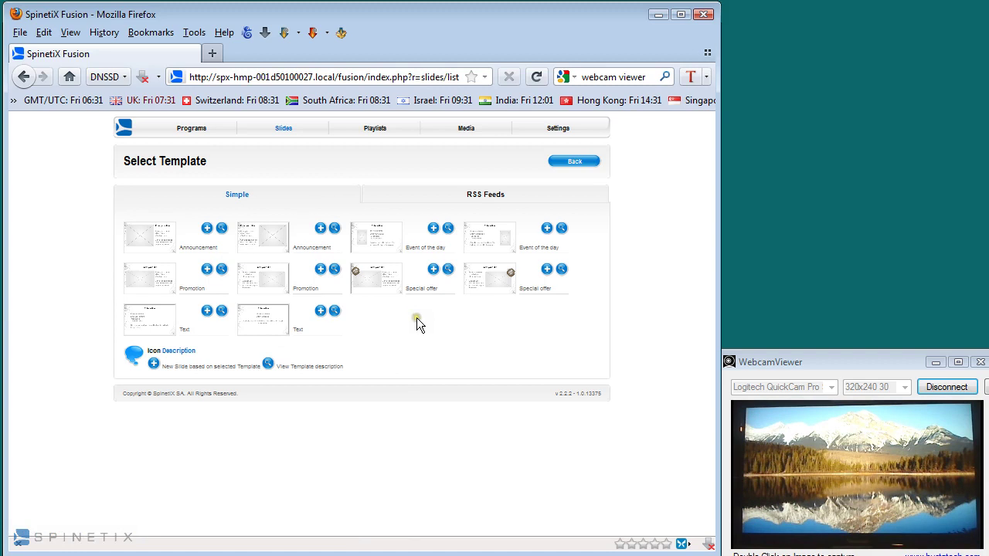
click(432, 270)
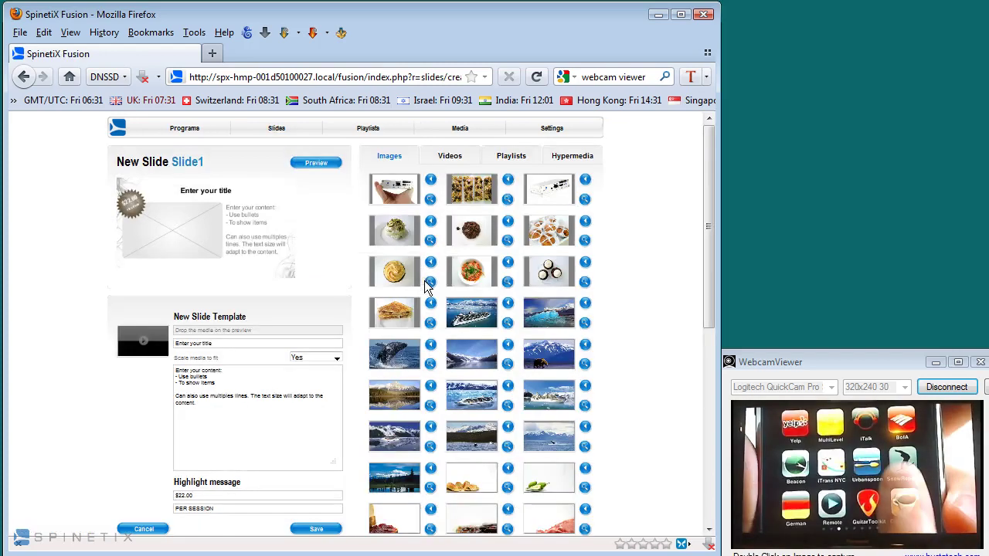
- Add the Alaska playlist as media, title it 'Summer in Alaska', and keep scale-to-fit Yes
click(500, 158)
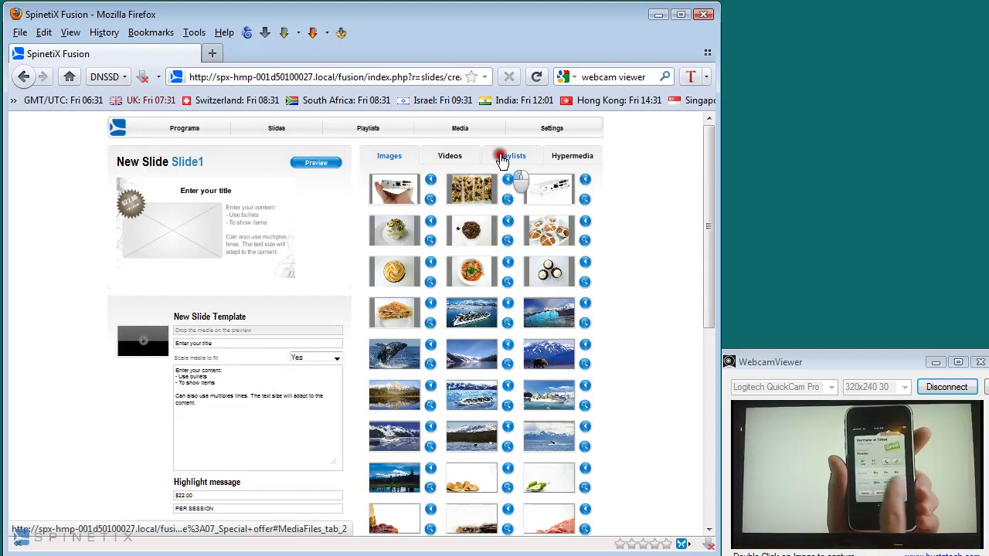
drag(394, 190, 132, 340)
drag(200, 343, 226, 343)
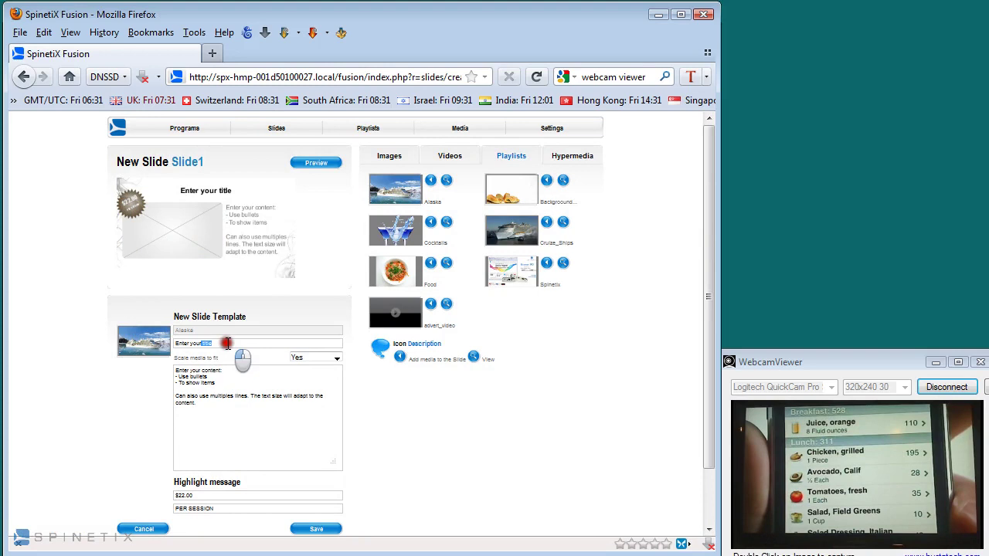
key(ctrl+a)
text(Summer)
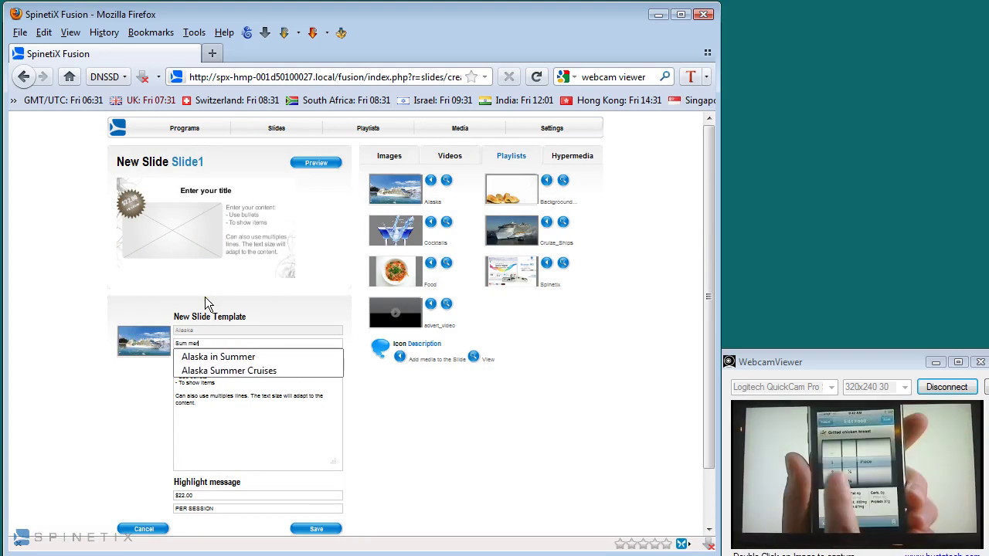
text( in Alask)
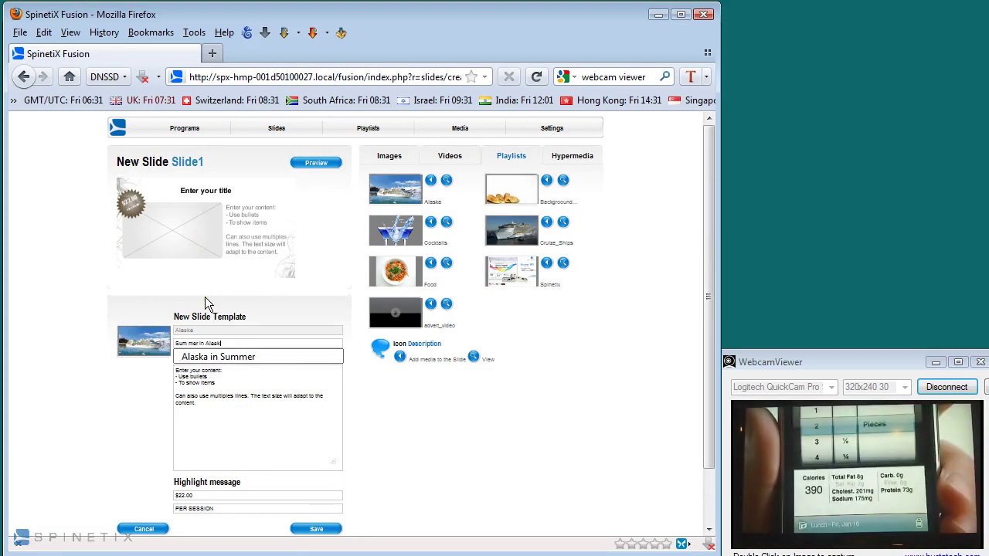
text(a)
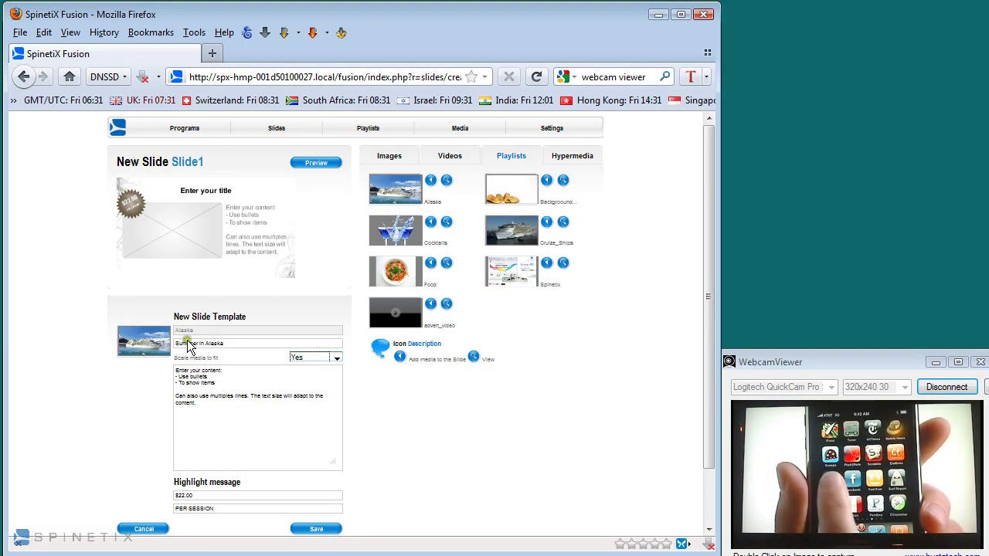
click(188, 344)
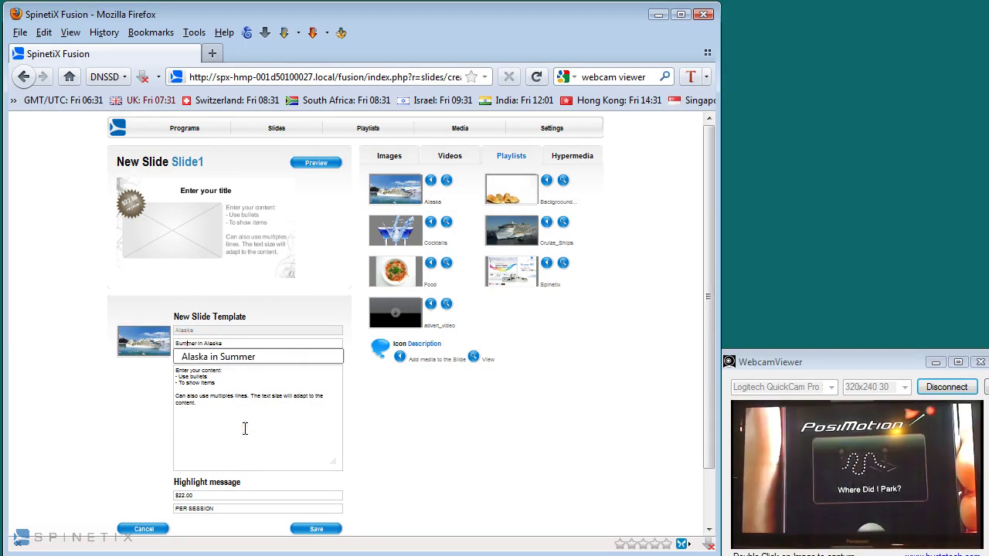
key(Escape)
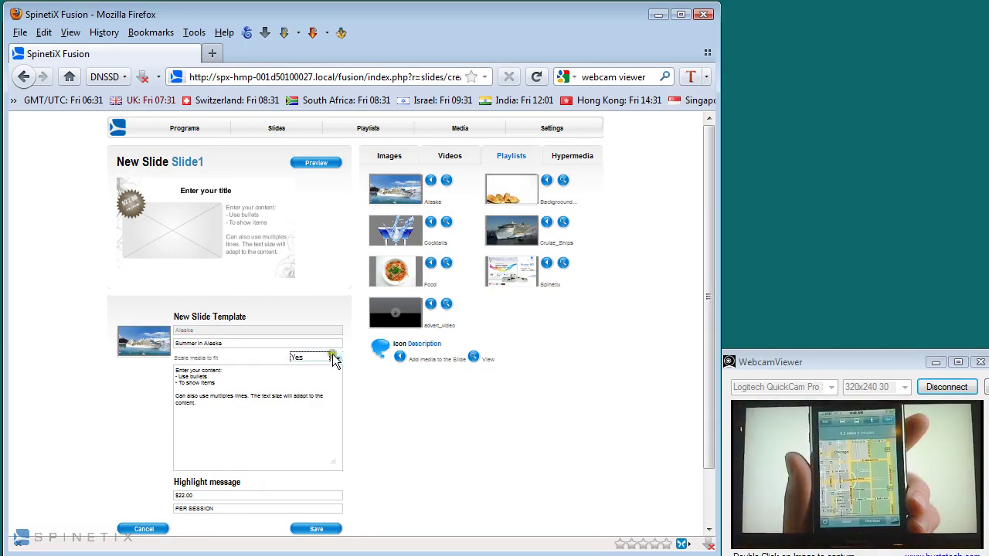
click(334, 360)
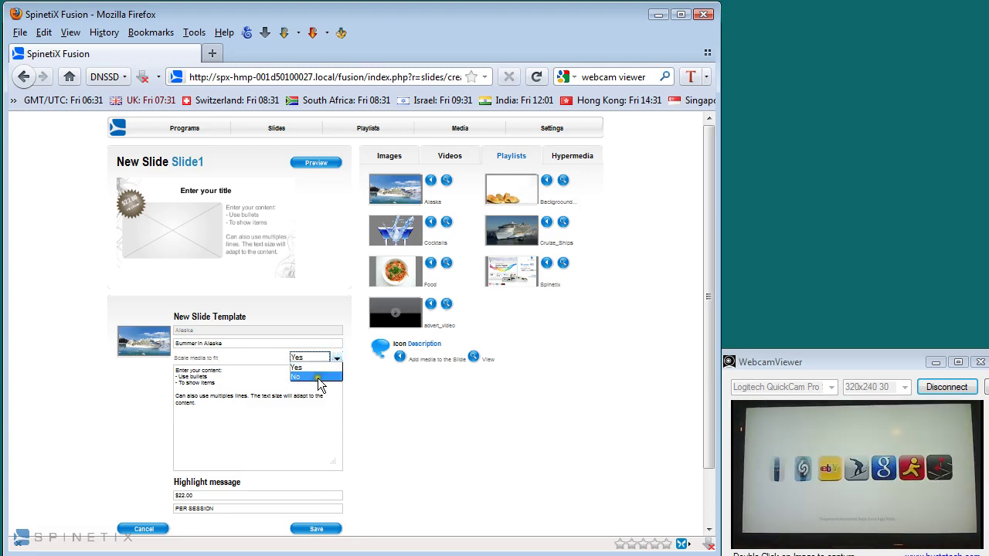
click(316, 367)
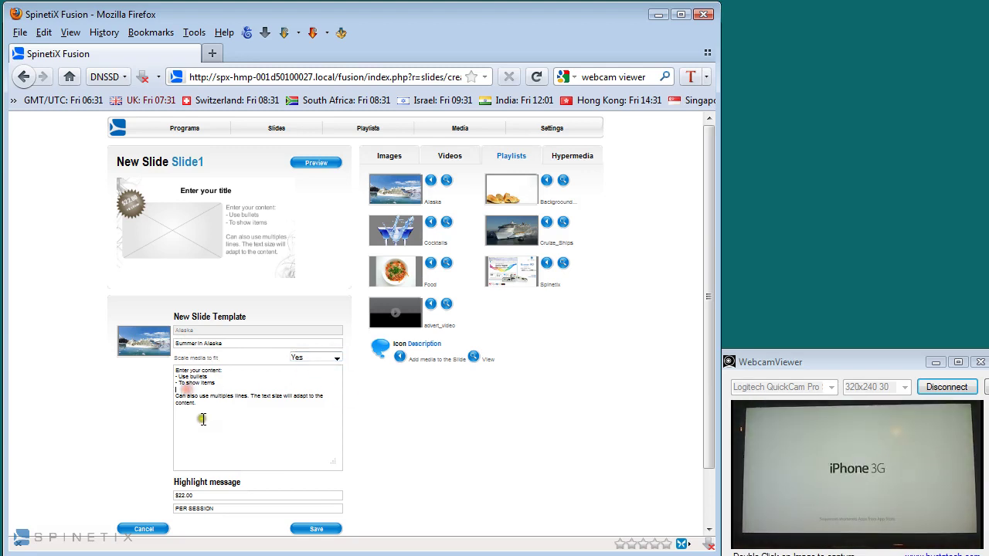
- Replace the content text with the 'Come and cruise with us this summer...' description
drag(199, 417, 170, 345)
text(Come a)
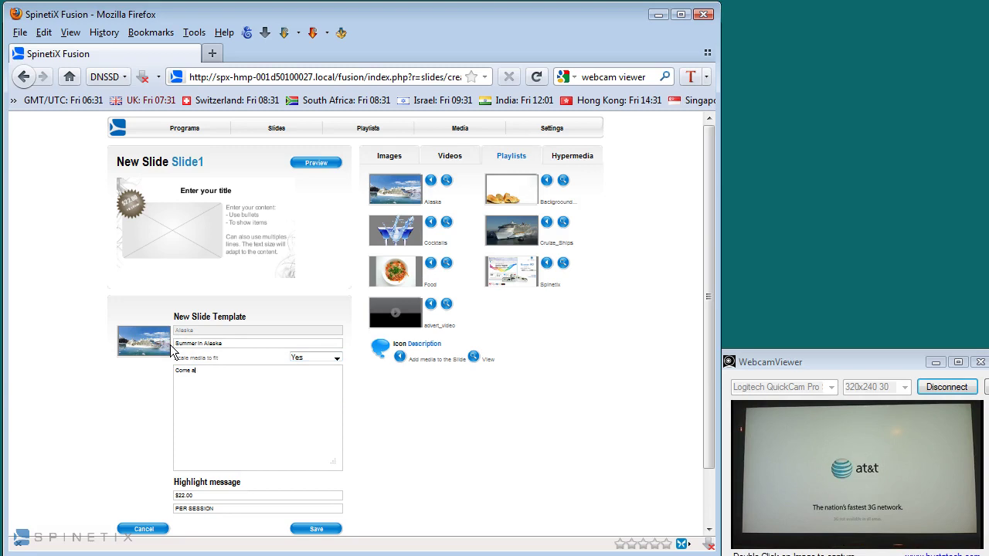
text(nd cruise with us)
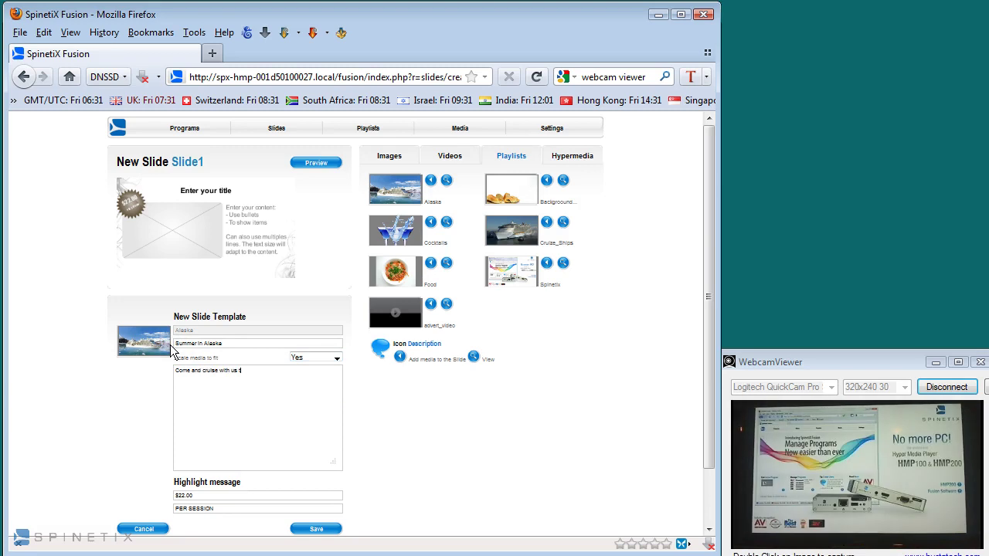
text( this summer and see the Al)
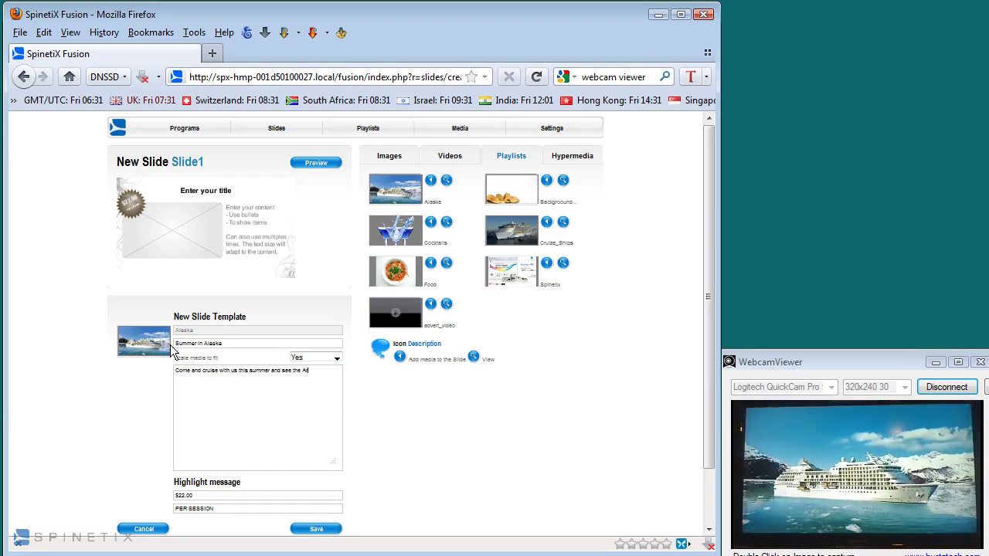
key(BackSpace)
key(BackSpace)
key(BackSpace)
text(as you hav)
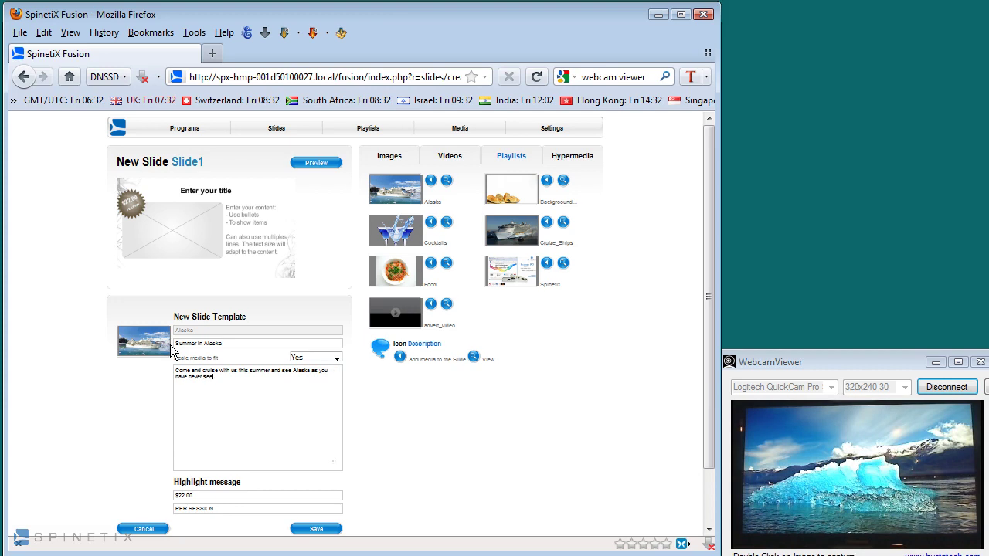
text(e never seen it before...... Come in and)
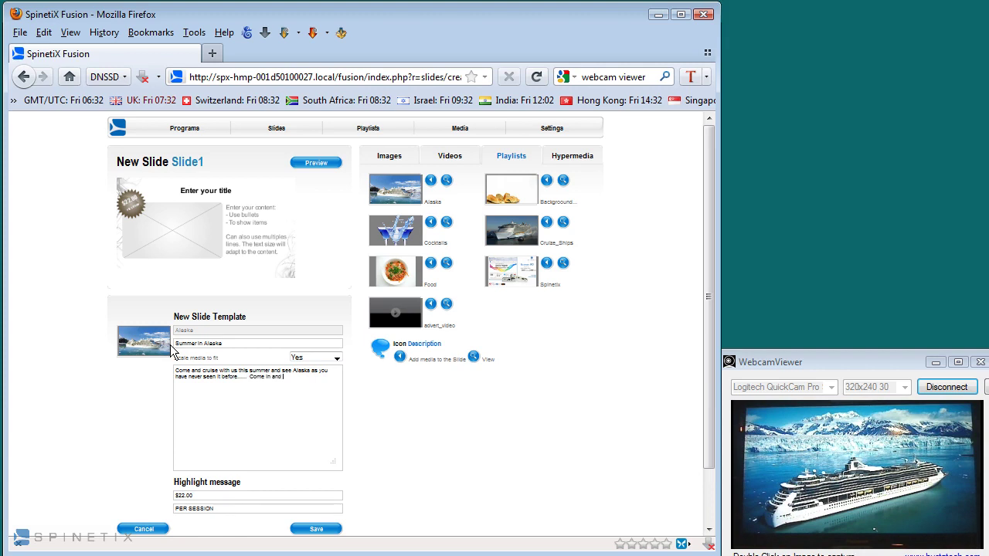
text( ask about what we can)
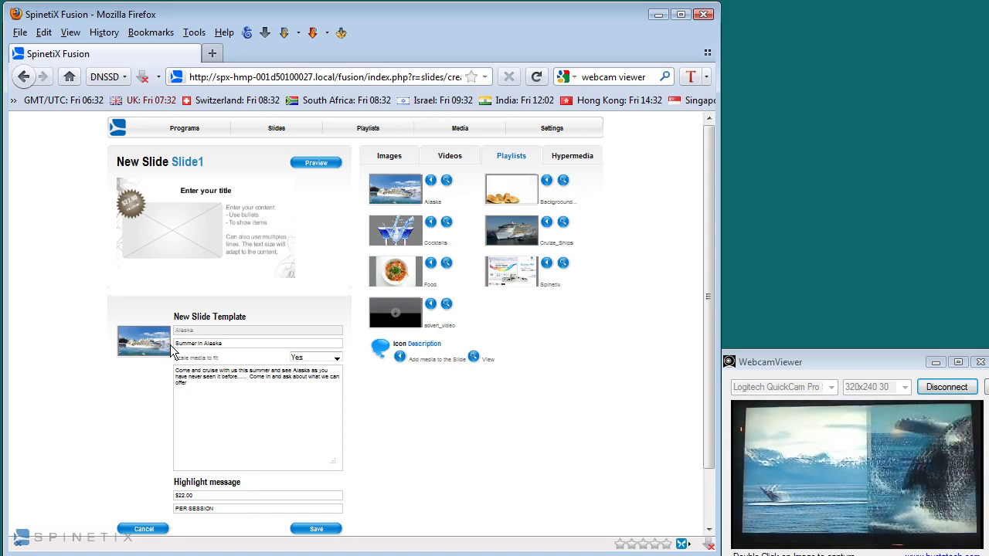
key(Return)
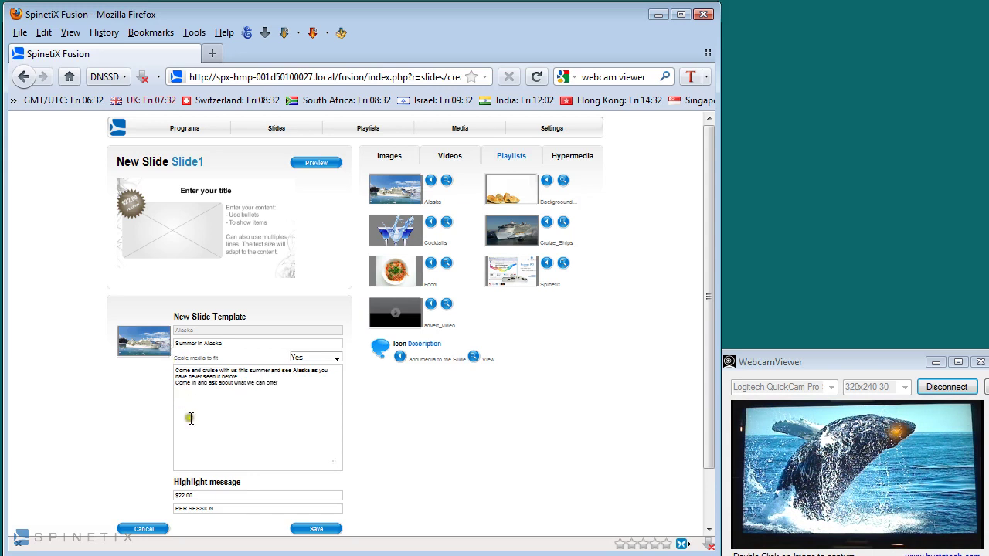
text(.)
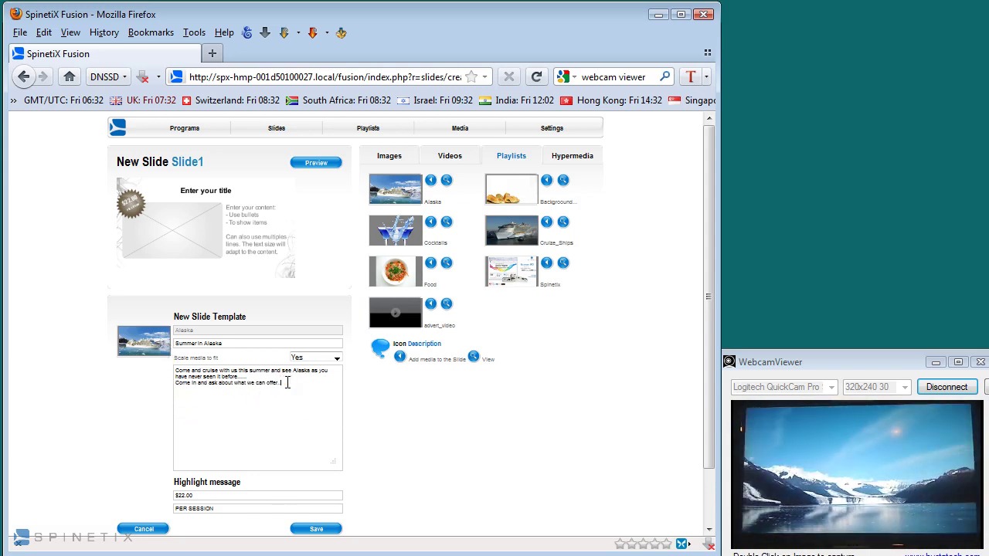
- Change the highlight message to '$5,999' and 'PER CABIN'
drag(207, 495, 143, 495)
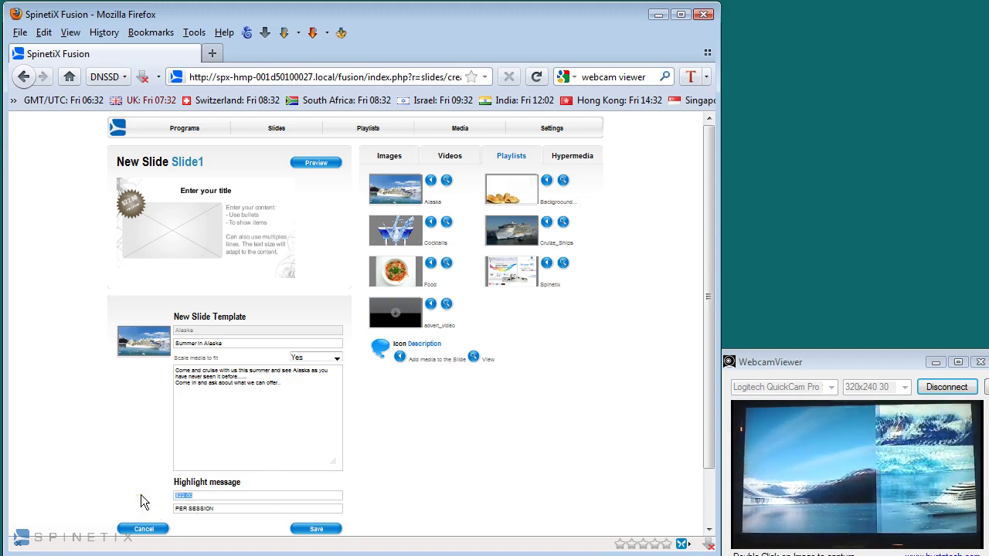
text($5,999)
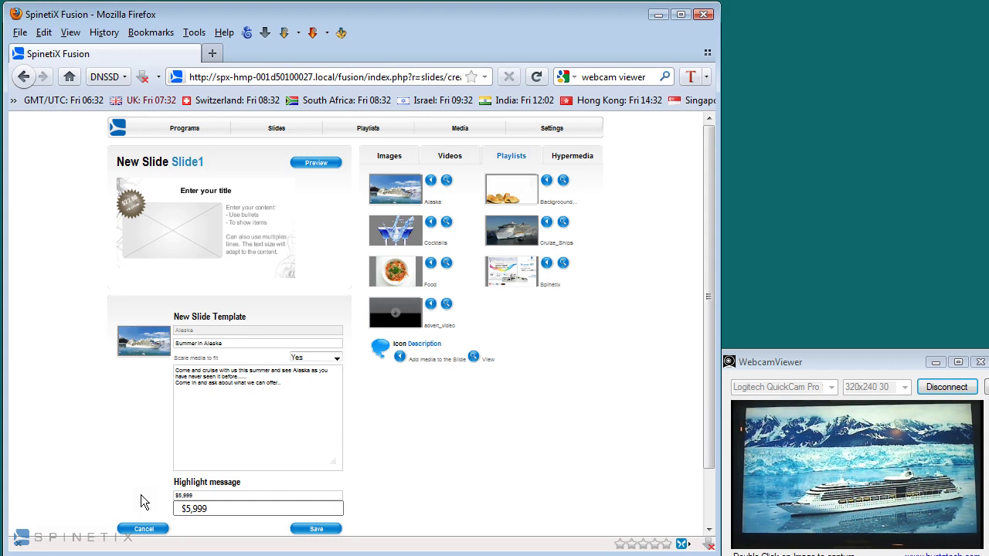
key(Tab)
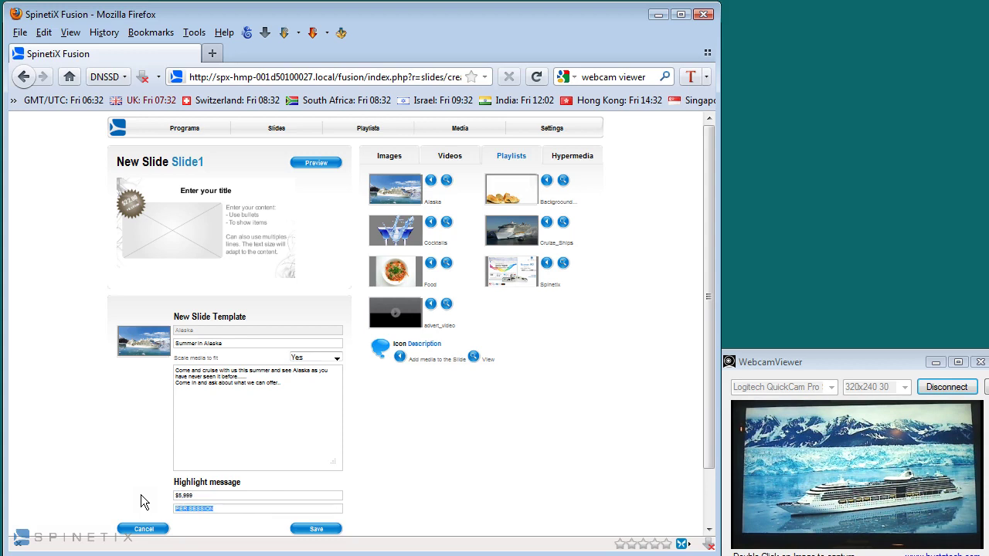
text(Per)
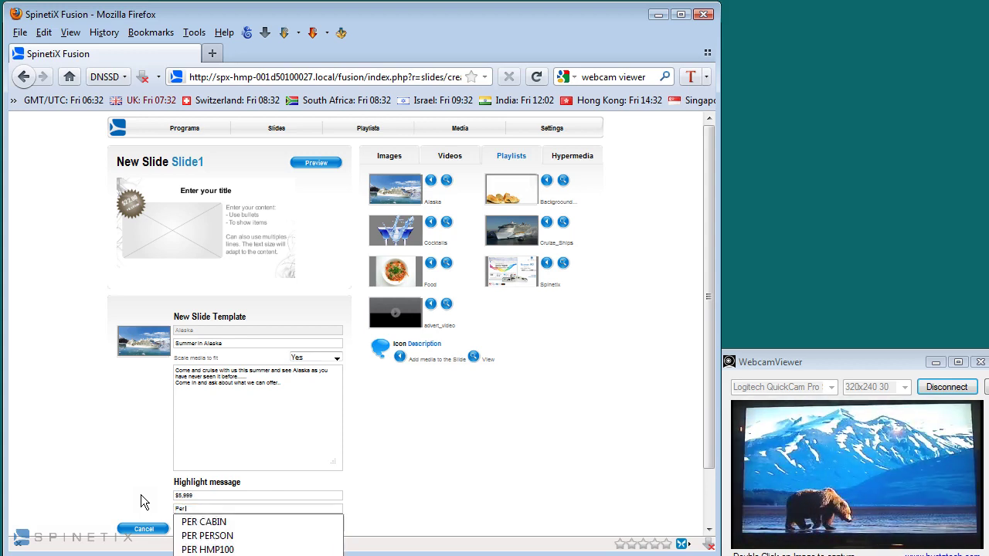
text( Cabin)
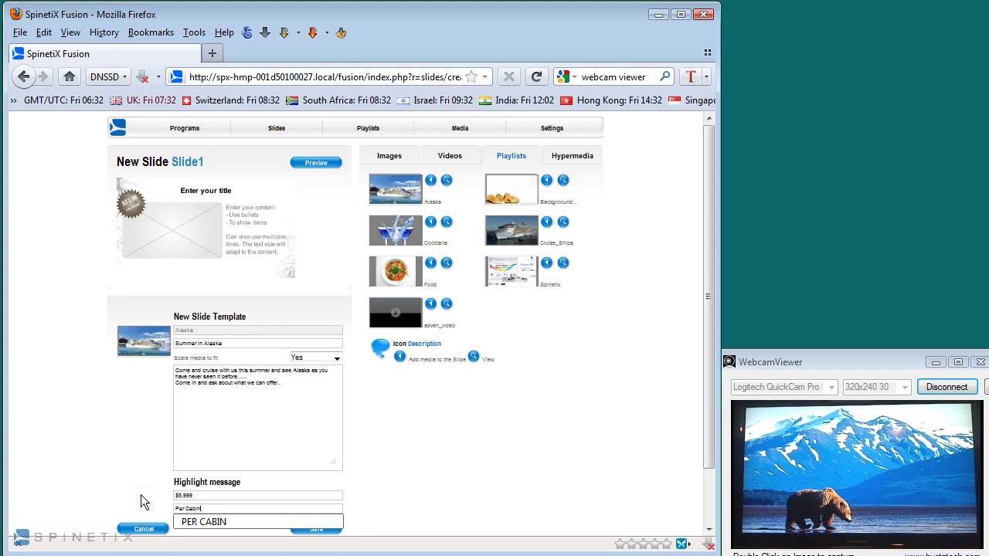
click(179, 524)
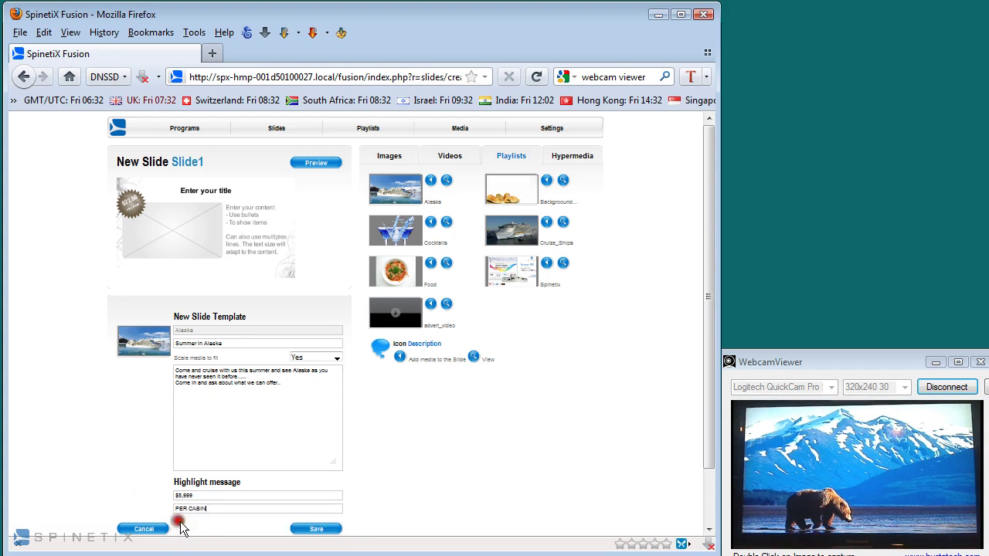
- Save Slide1 under the name 'Alaska Slides', then go to the Programs list
click(310, 532)
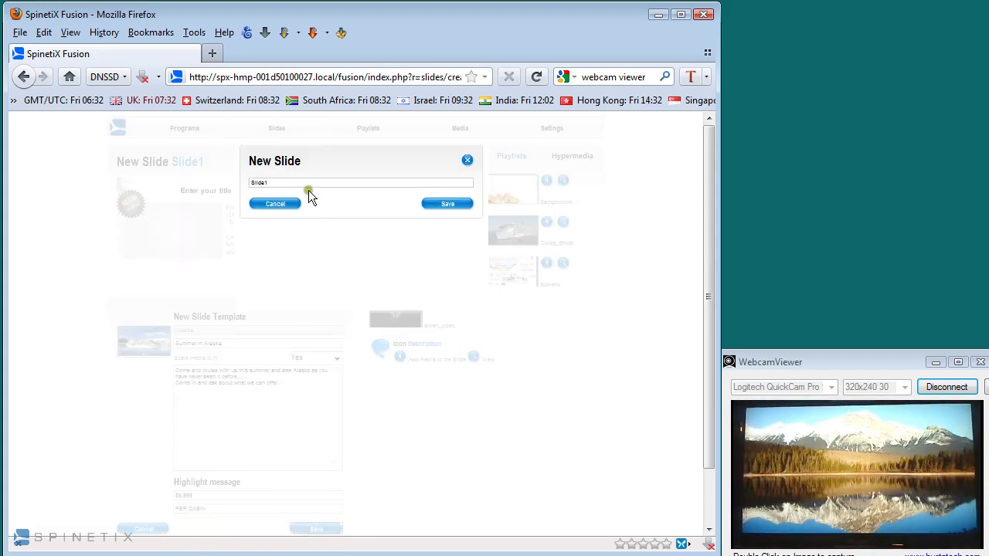
key(BackSpace)
key(BackSpace)
key(BackSpace)
key(BackSpace)
text(Alaska Sl)
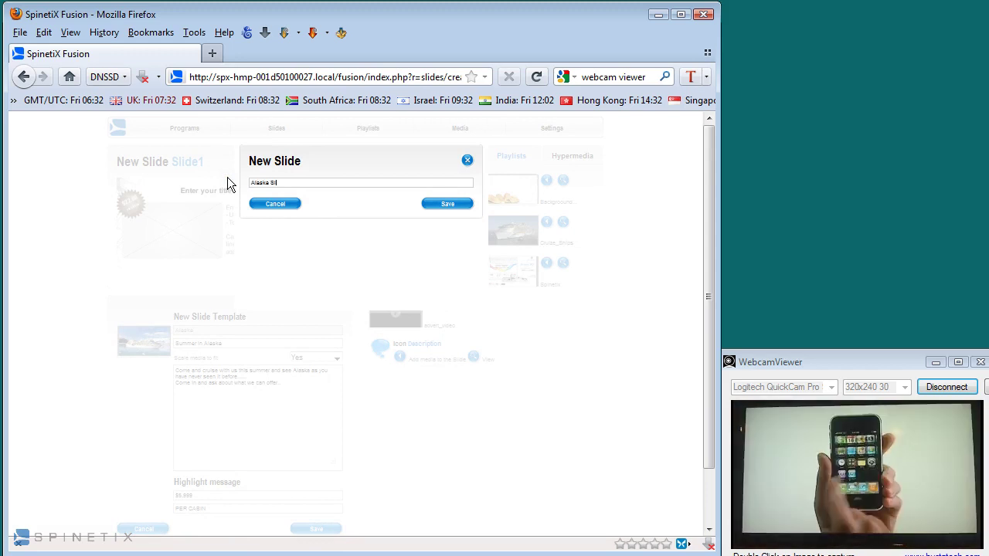
text(ides)
key(ctrl+a)
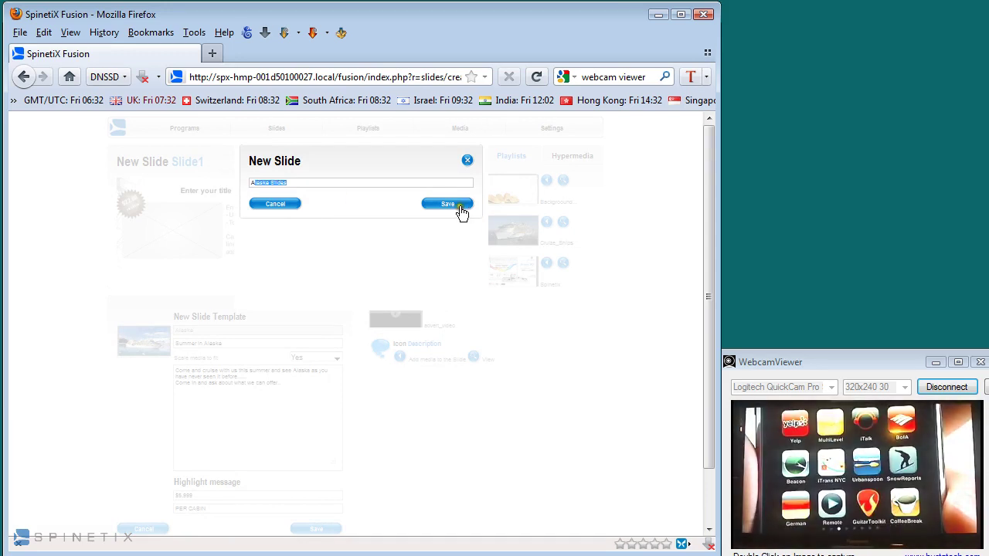
click(448, 204)
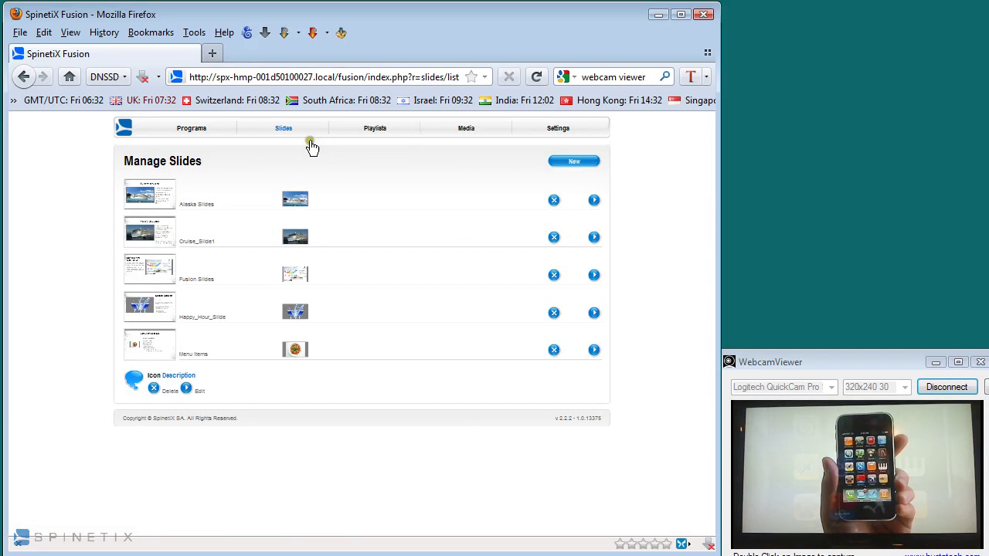
click(203, 134)
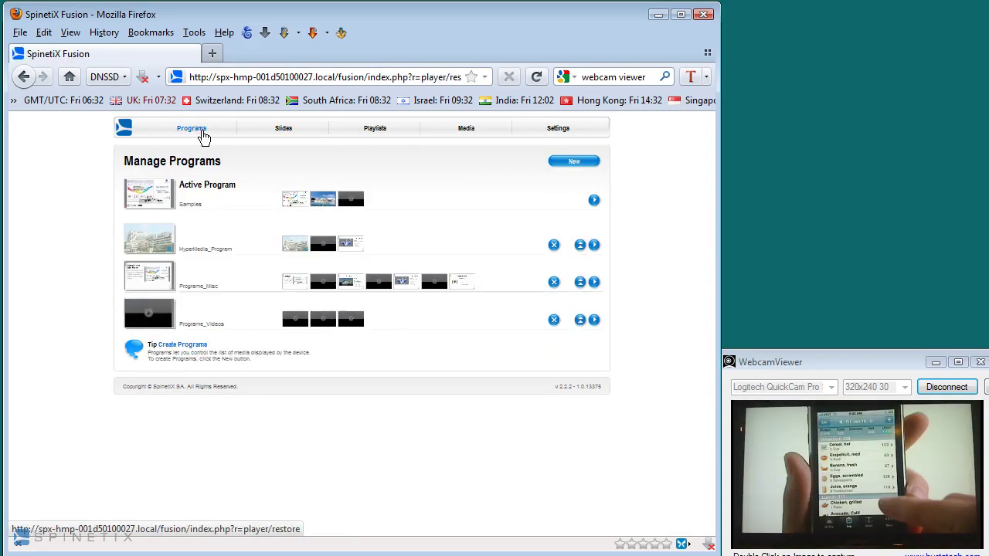
- Add Alaska Slides to the active Samples program's media list, save, and view the home preview
click(593, 202)
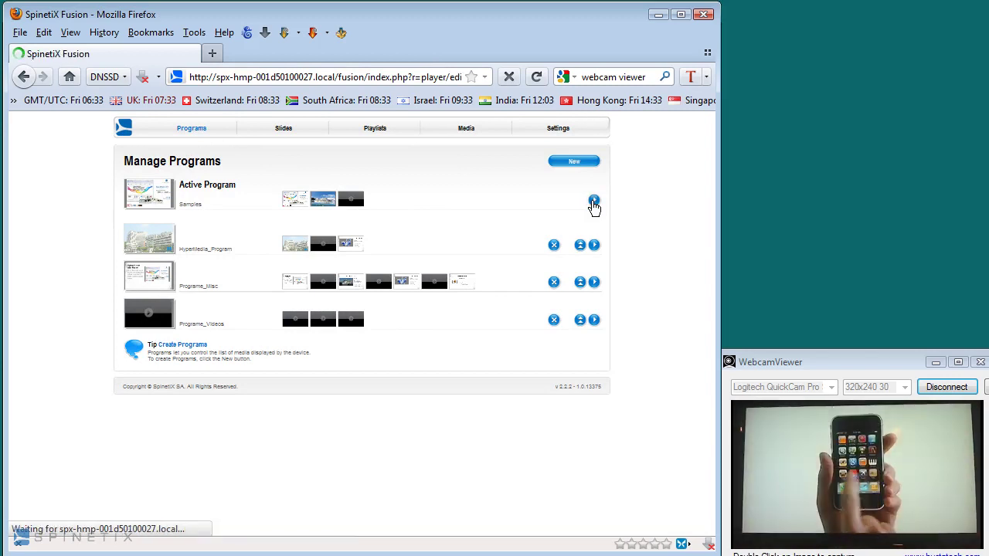
click(561, 160)
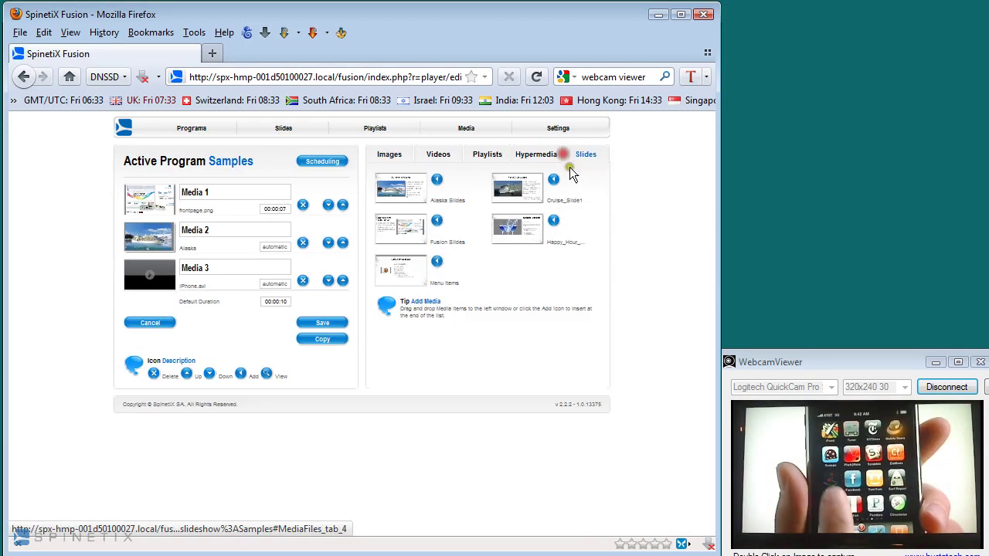
drag(402, 188, 153, 197)
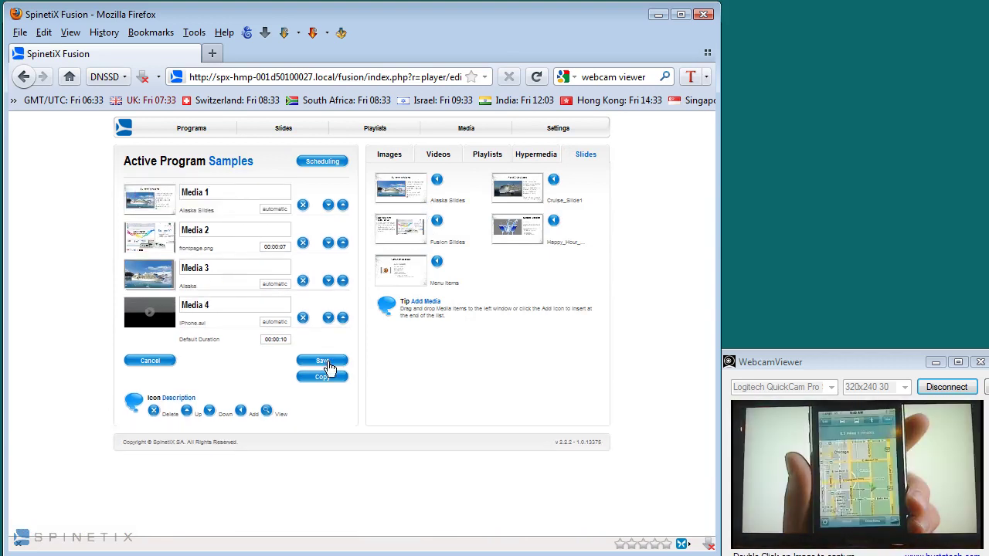
click(328, 367)
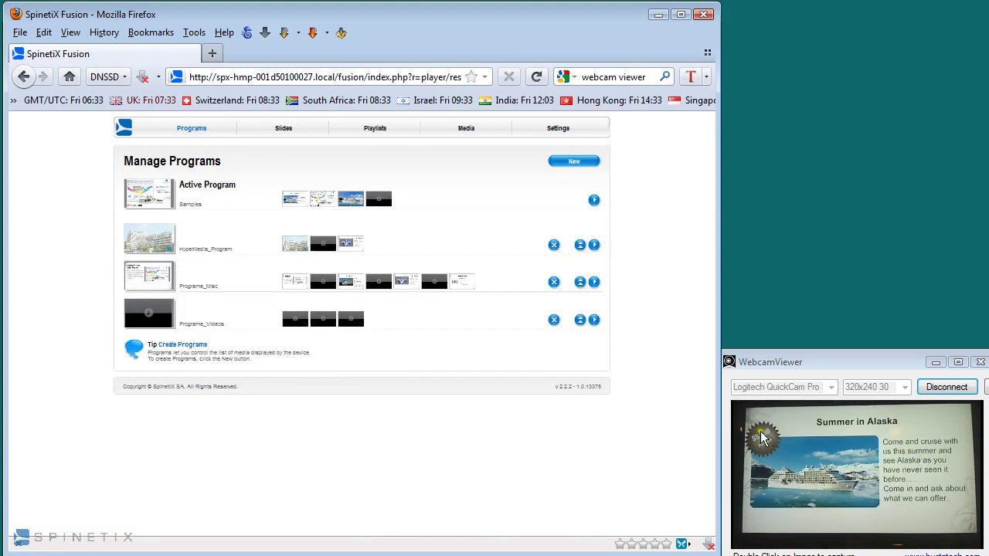
click(124, 133)
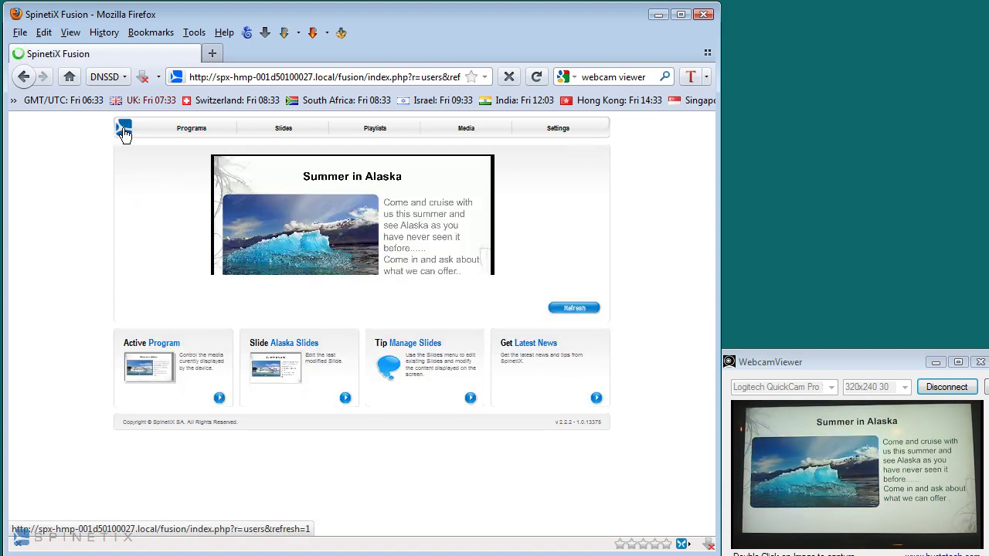
click(583, 309)
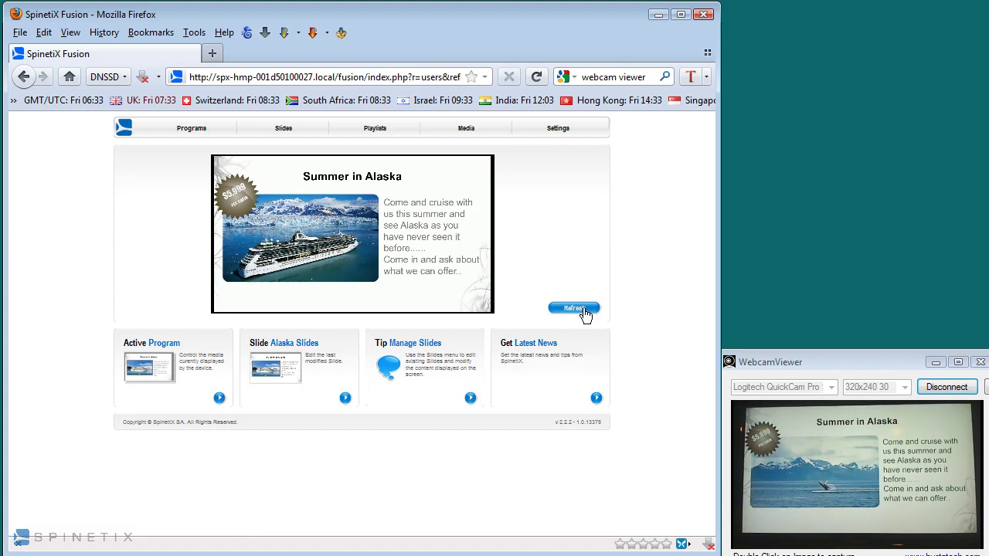
click(187, 129)
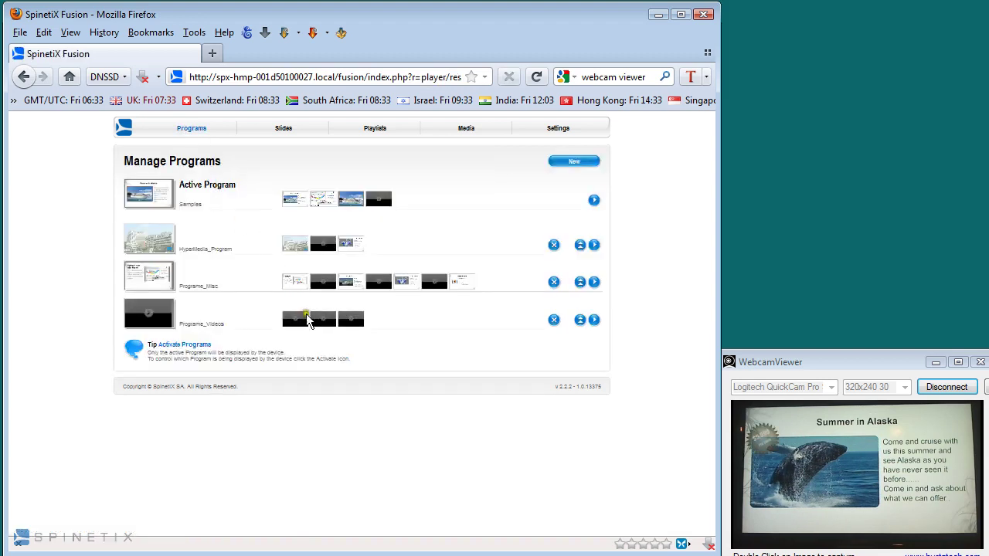
click(580, 283)
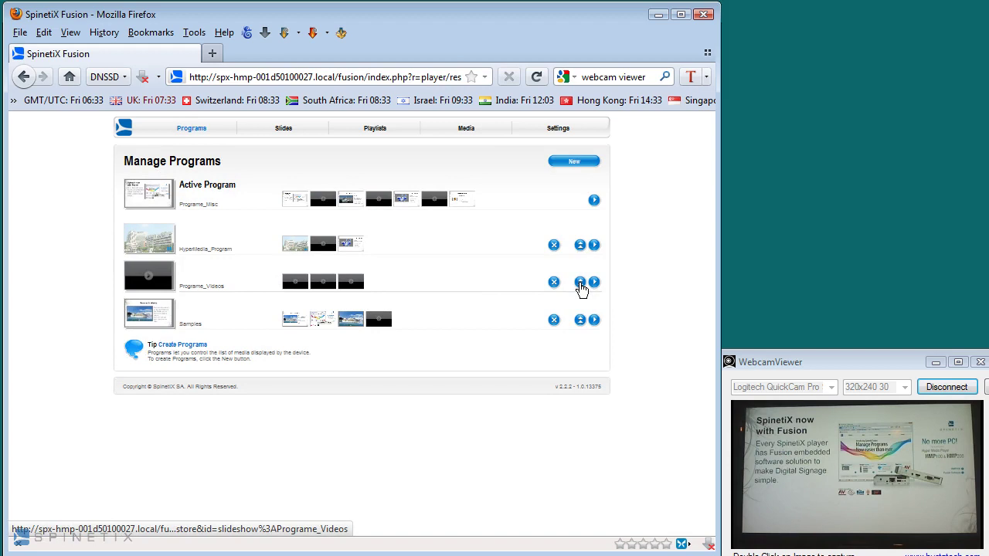
click(580, 320)
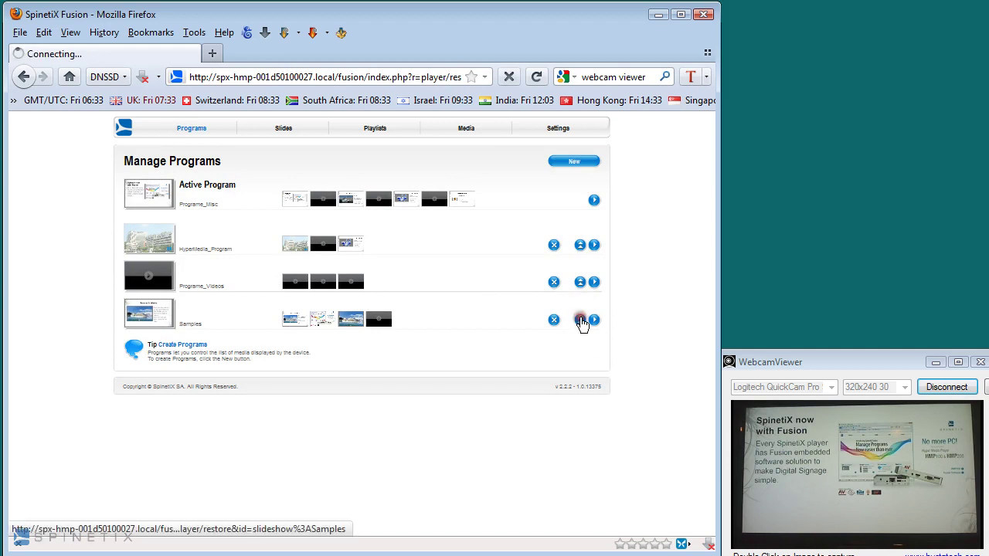
click(593, 203)
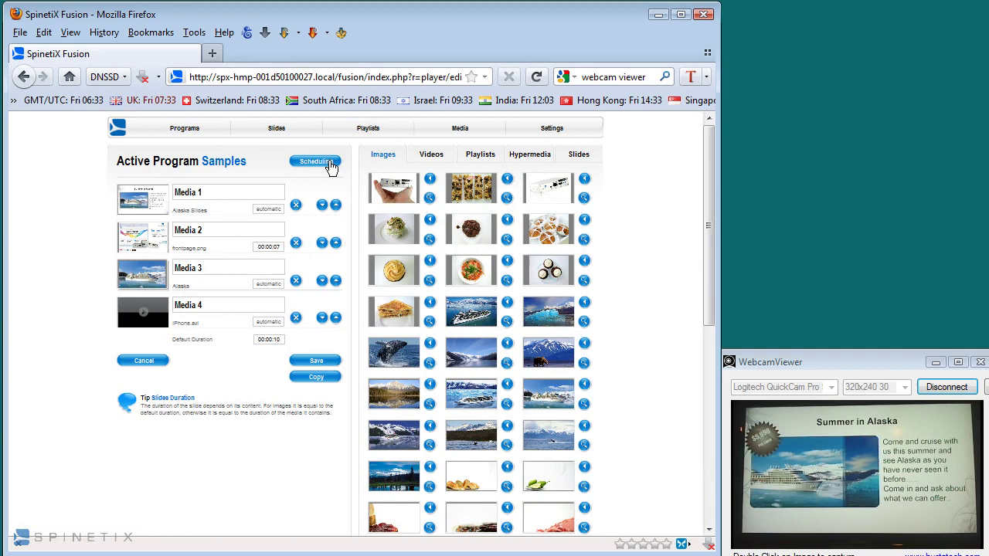
- Set Media 1's date range from 2011-09-01 to 2011-09-30
click(331, 166)
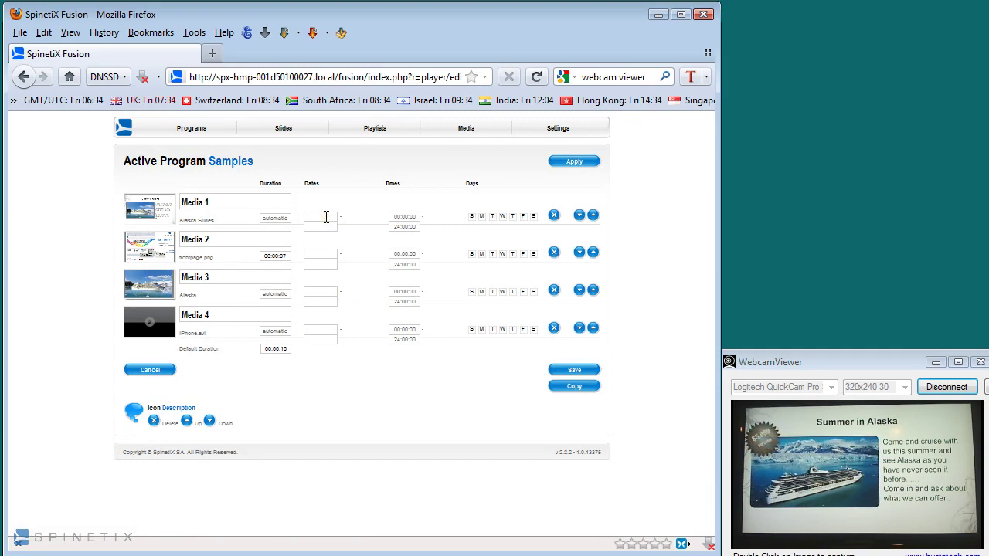
click(326, 217)
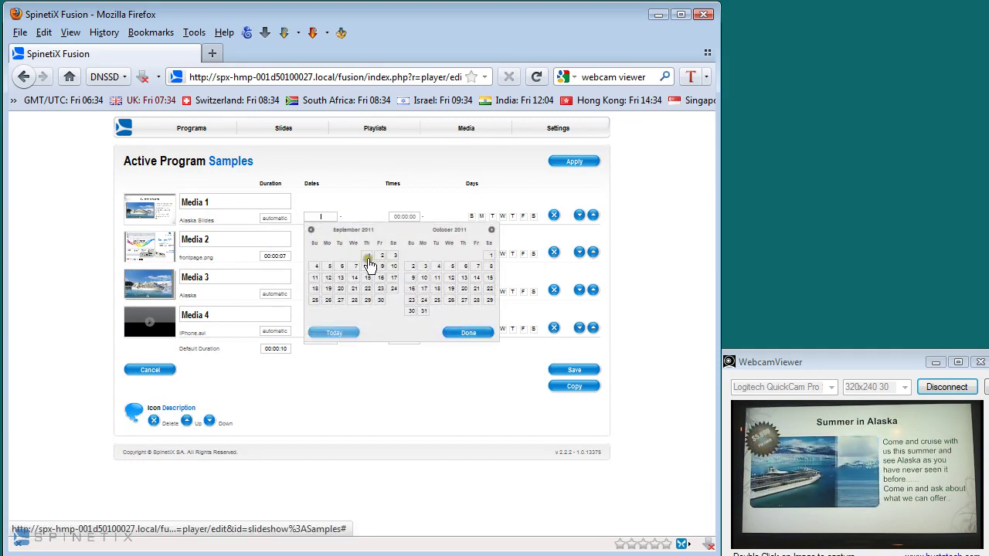
click(367, 257)
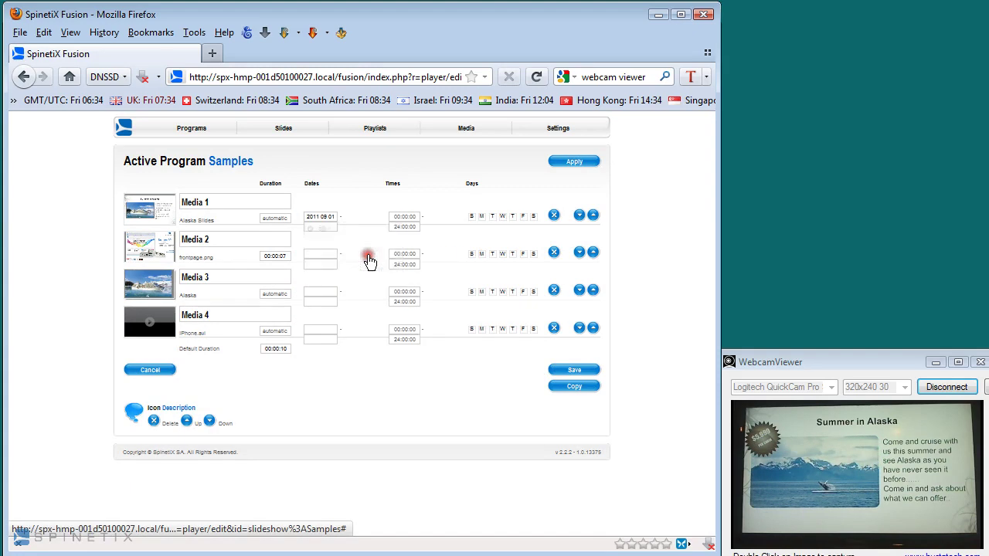
click(328, 228)
click(313, 229)
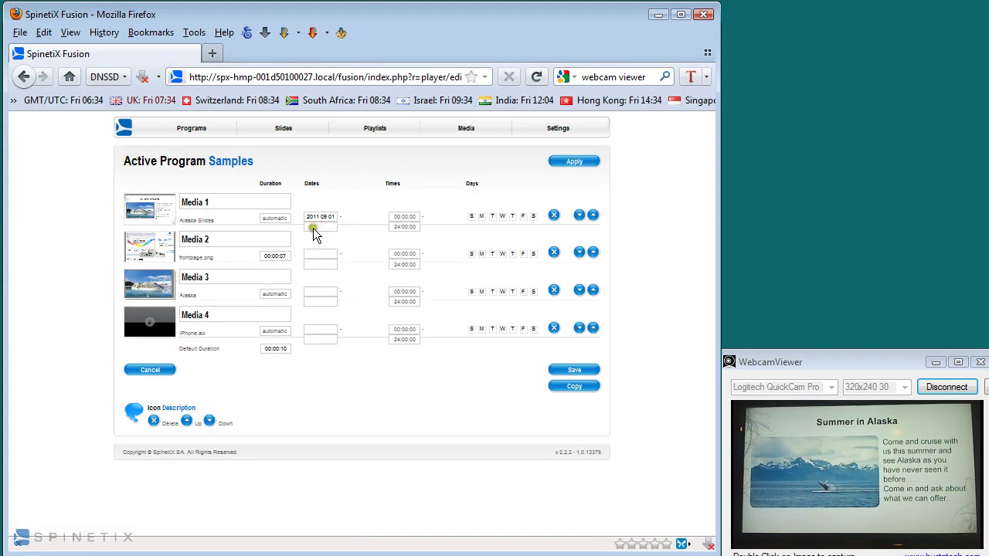
click(380, 309)
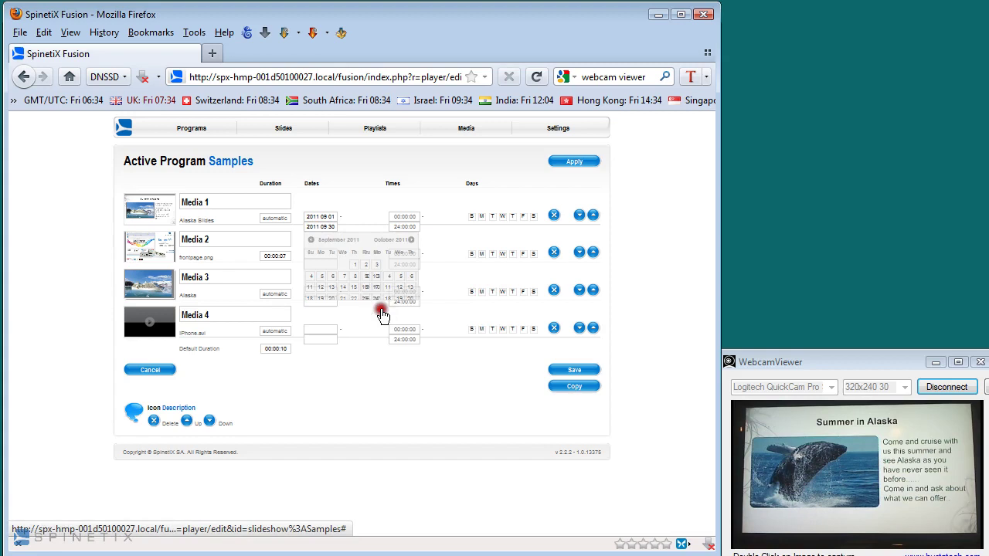
- Play Media 1 from 10:00 to 14:00, excluding Sundays, Saturdays and Wednesdays, and save
click(401, 216)
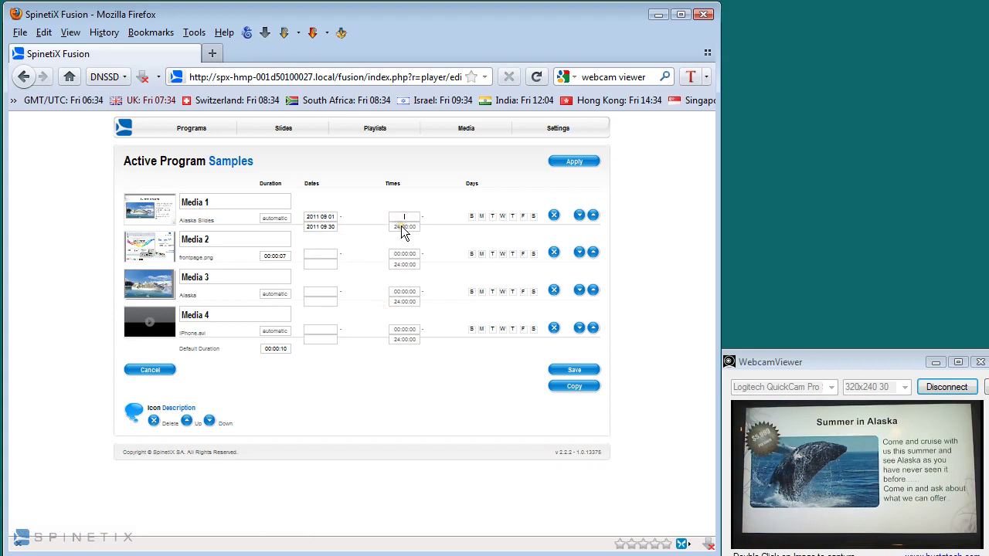
text(10)
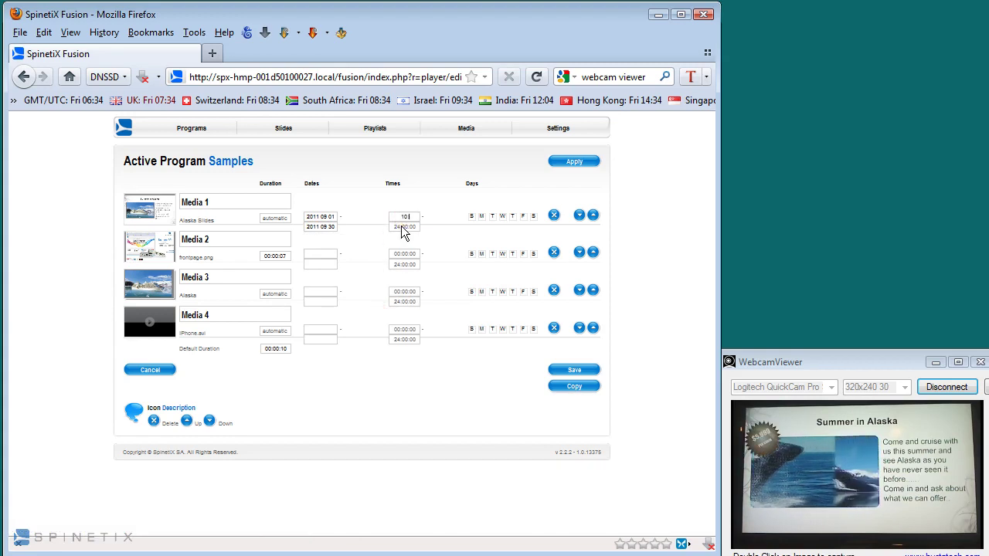
key(Tab)
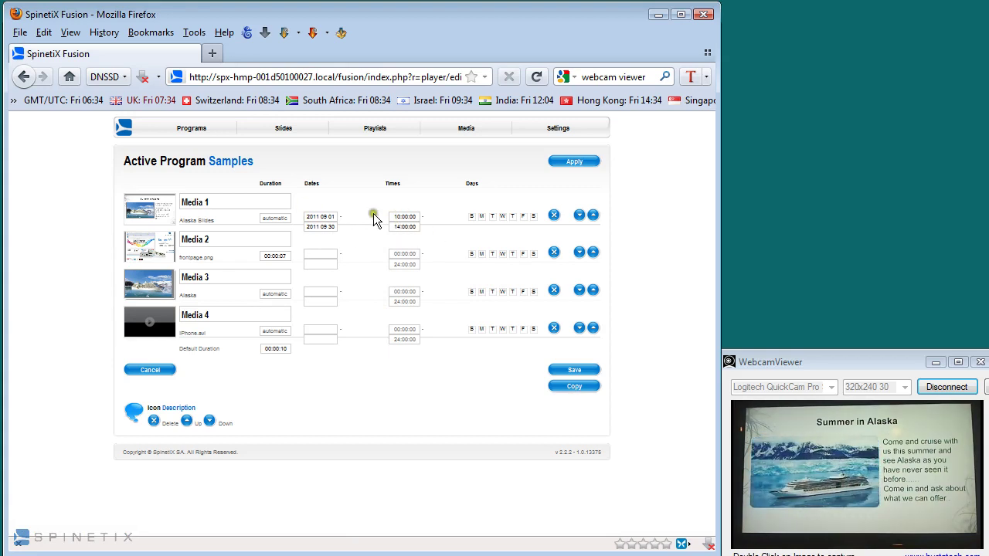
click(471, 216)
click(532, 217)
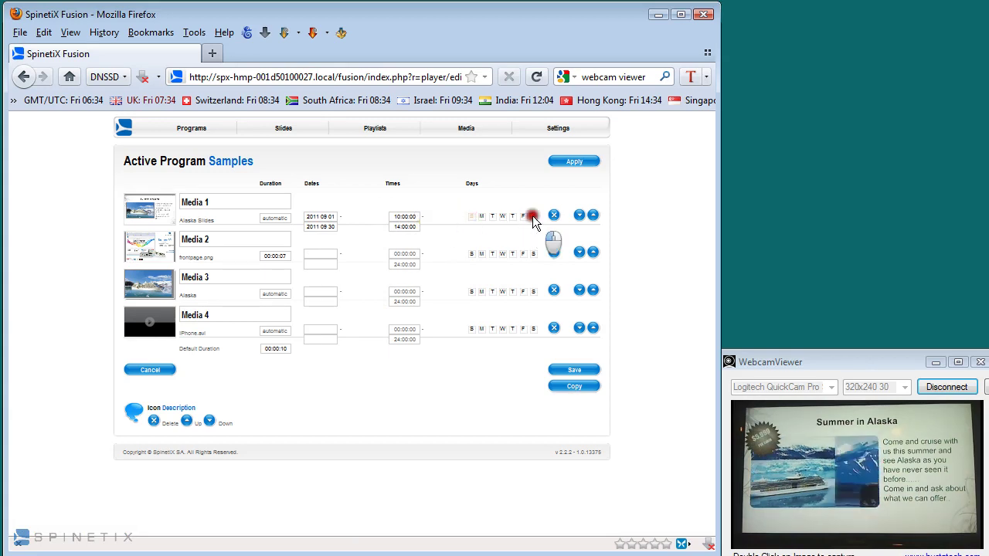
click(502, 217)
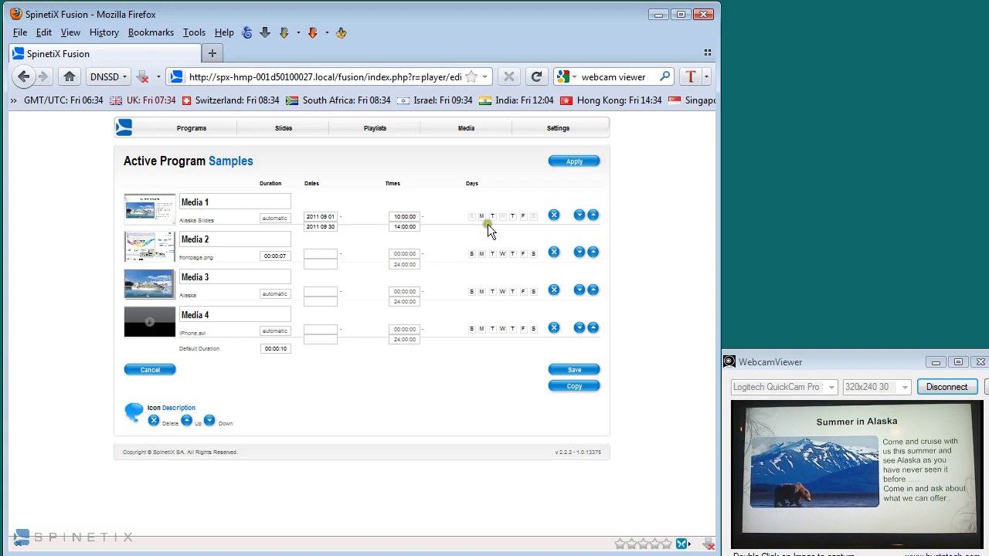
click(590, 372)
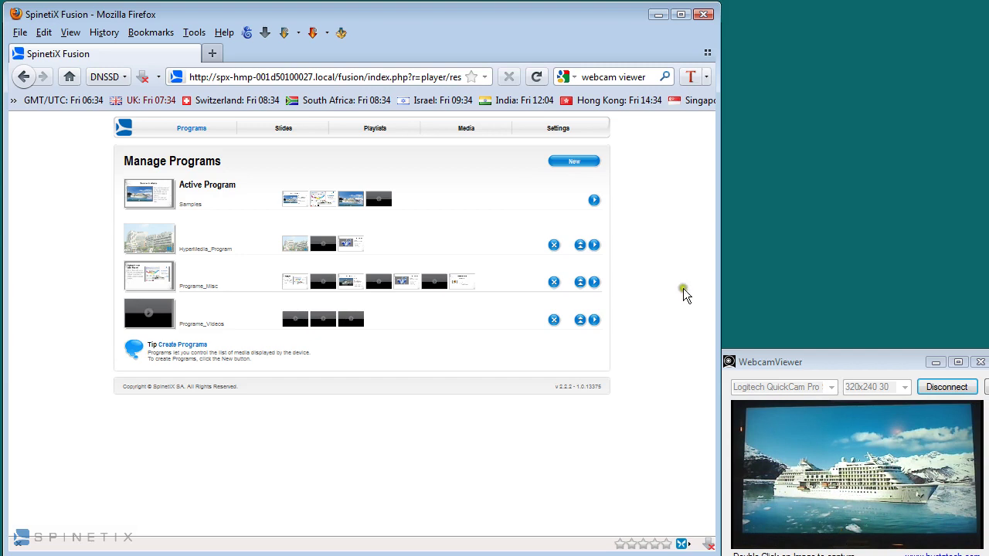
- Open Settings and show the Skins list
click(548, 133)
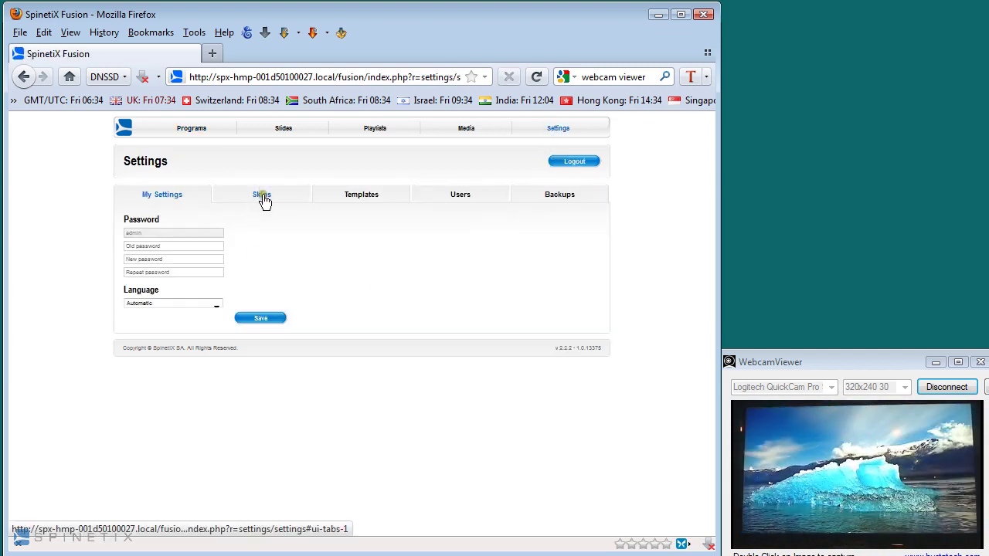
click(263, 197)
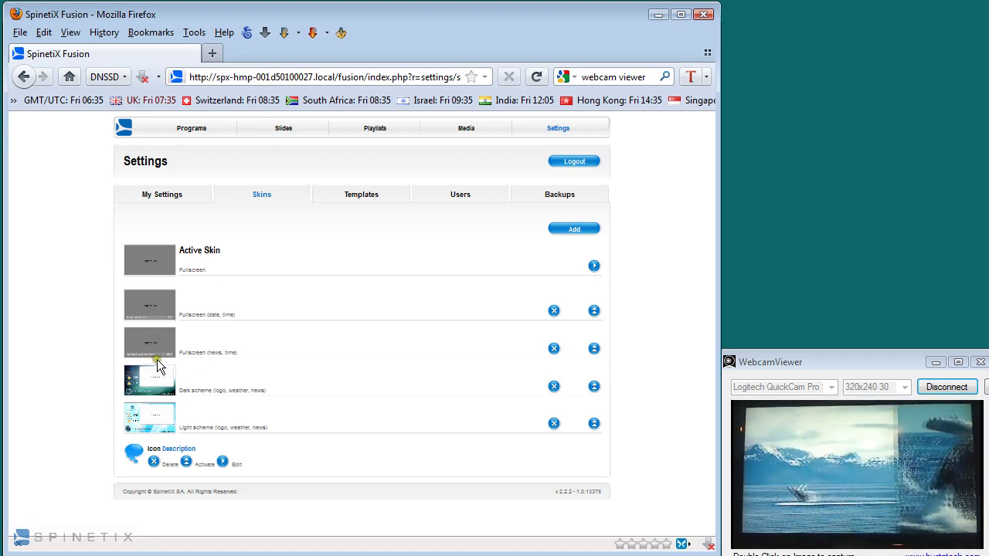
- Activate the Fullscreen (news, time) skin with a 24h clock in magenta #f011f0
click(593, 350)
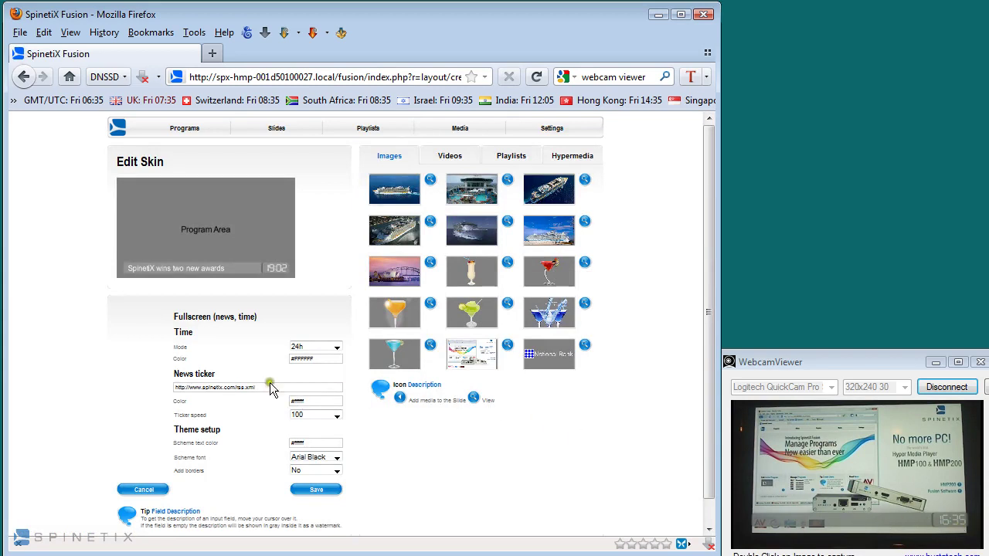
drag(264, 388, 177, 389)
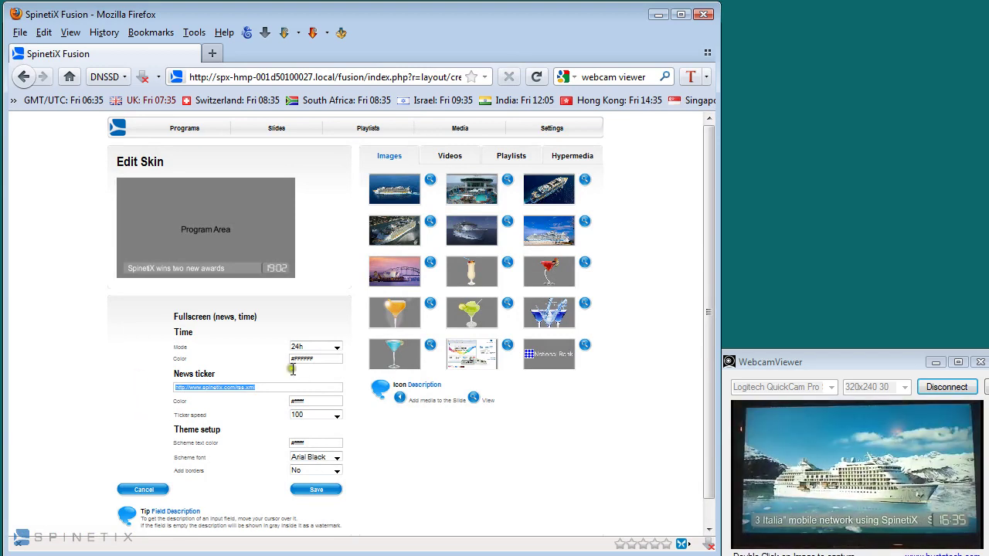
click(307, 349)
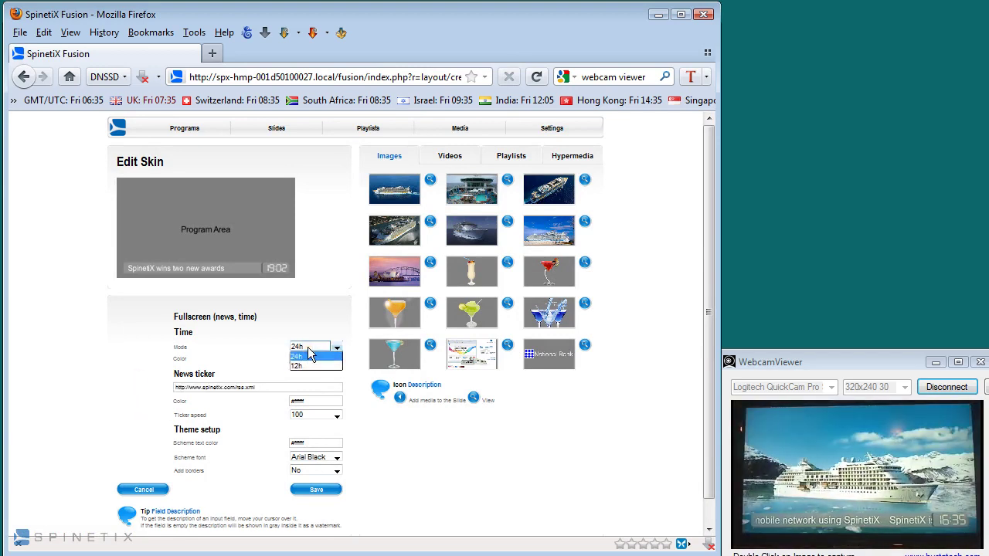
click(308, 356)
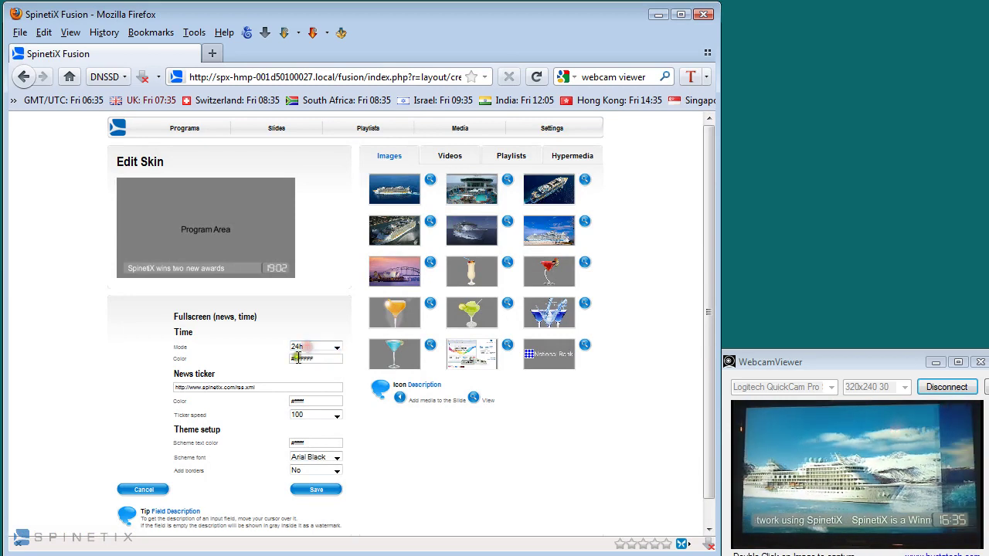
click(313, 360)
click(360, 386)
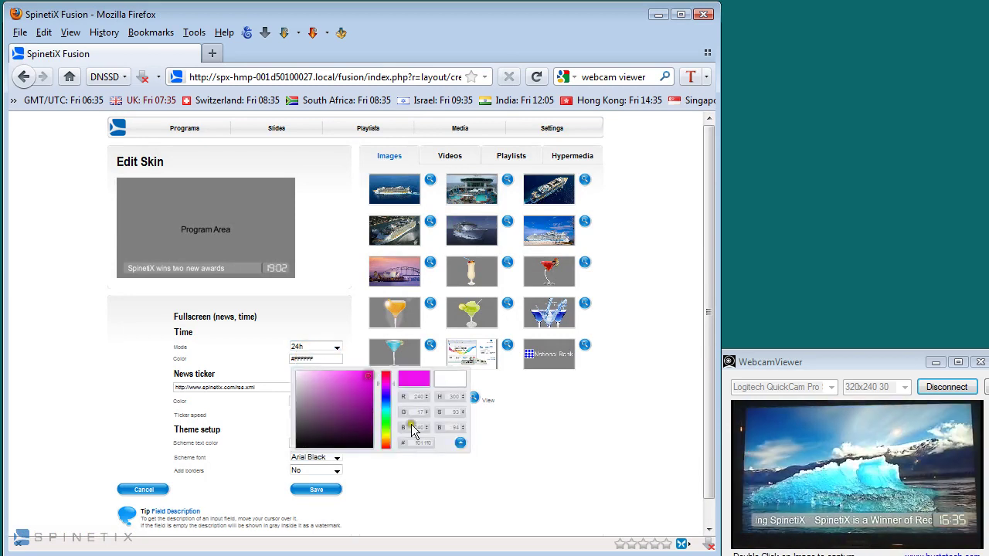
click(459, 442)
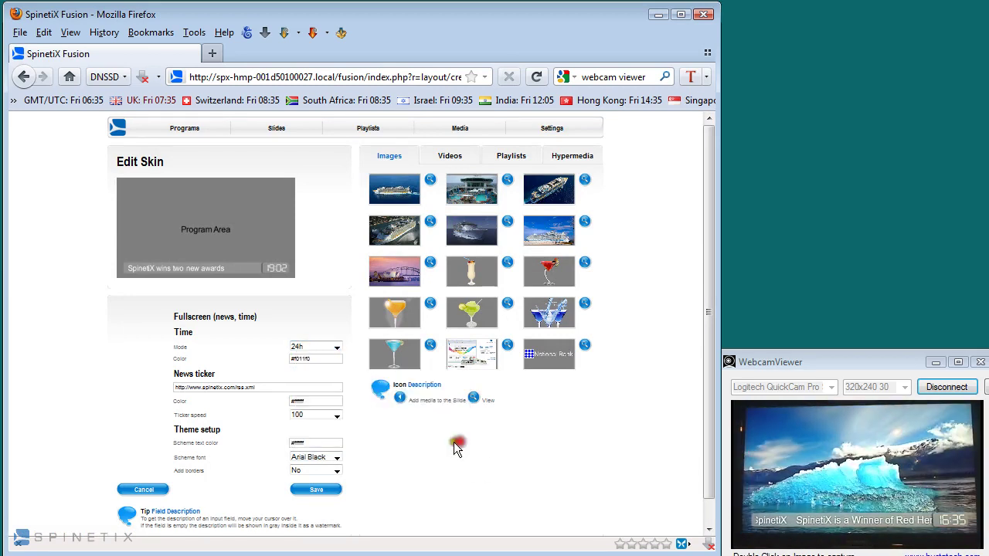
- Set the news ticker text colour to yellow #fcda00
click(308, 402)
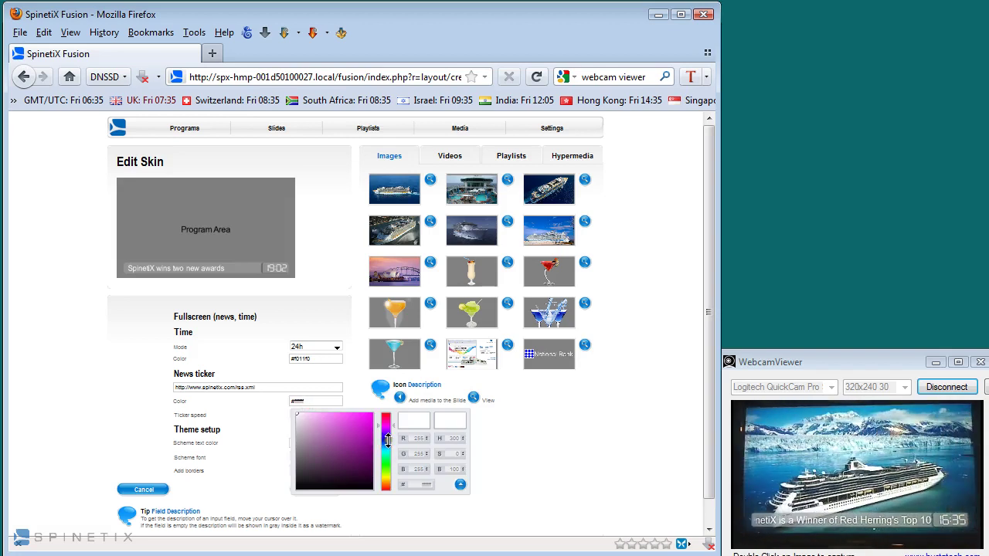
drag(392, 428, 392, 470)
click(371, 415)
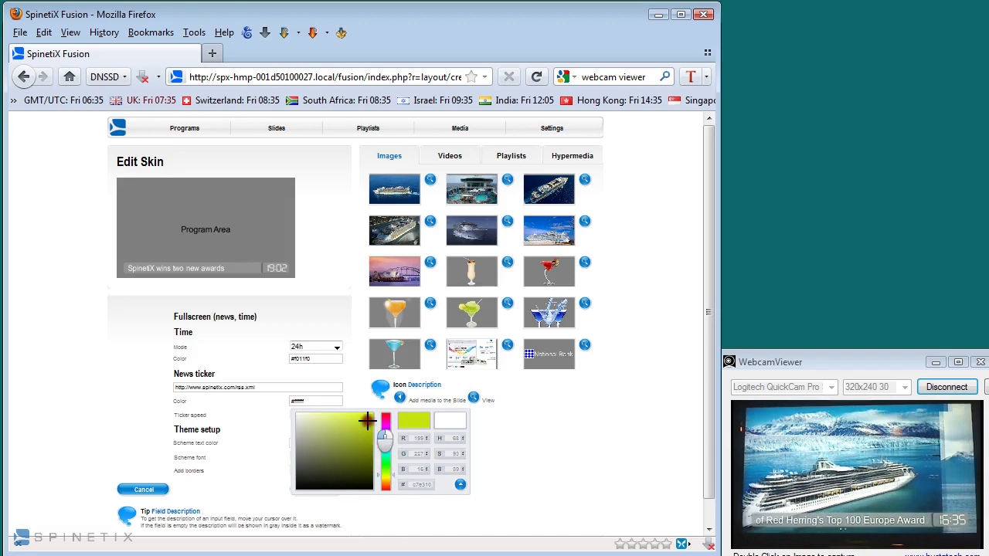
drag(393, 475, 392, 479)
click(460, 484)
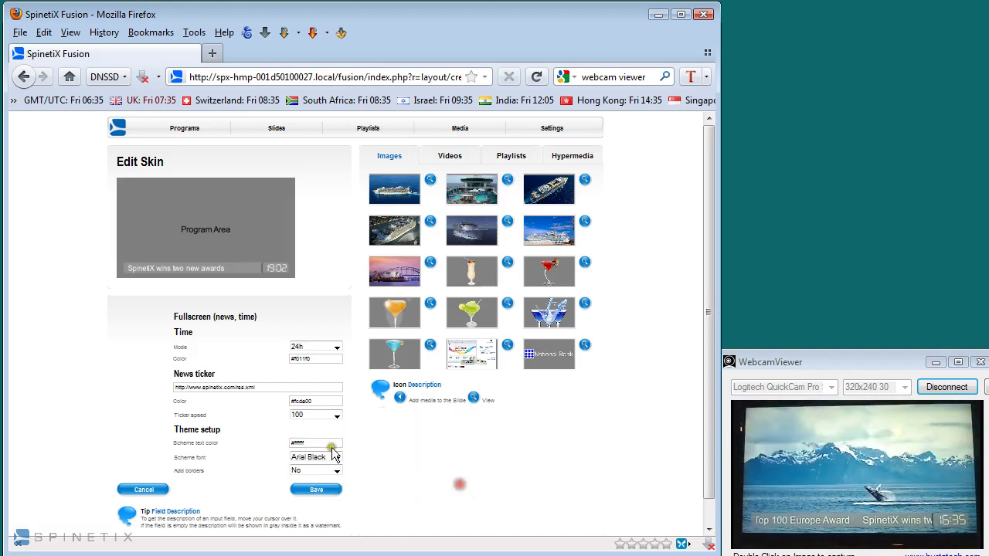
- Choose Arial as the scheme font, keep borders off, and save the skin
click(310, 457)
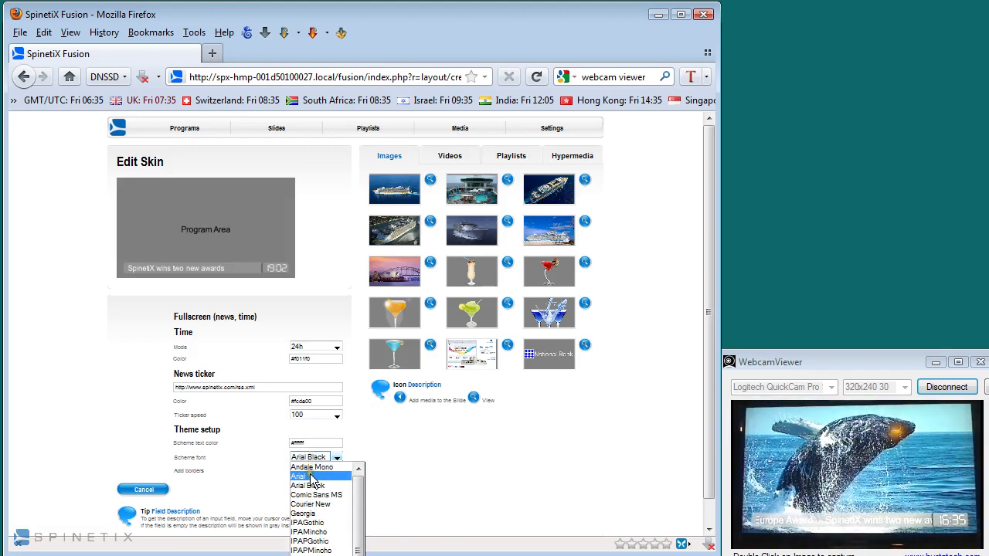
click(312, 476)
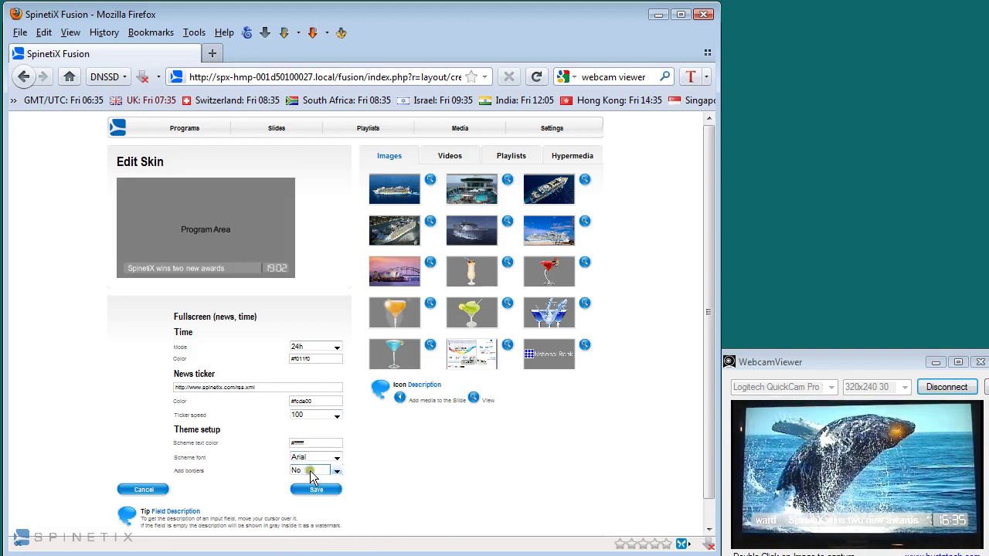
click(311, 476)
click(311, 476)
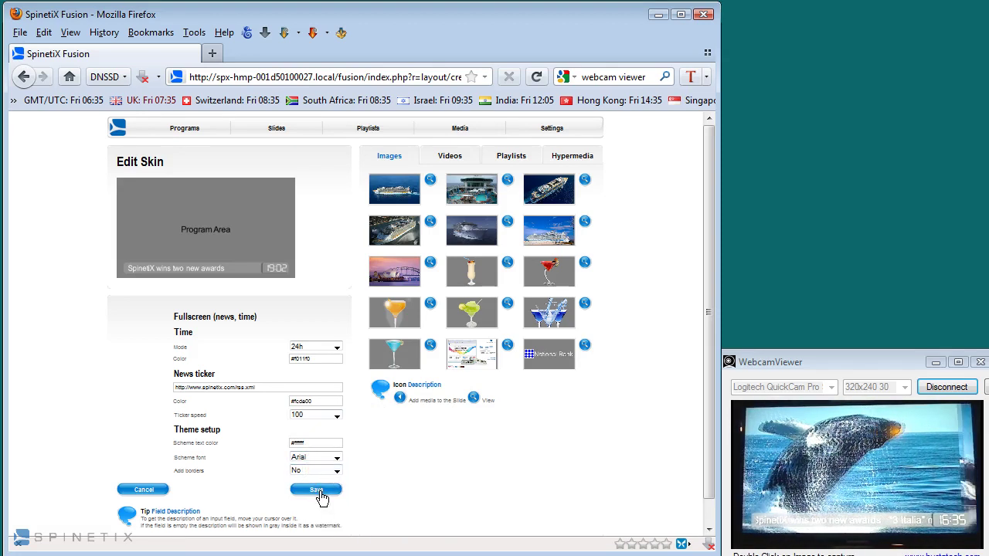
click(319, 492)
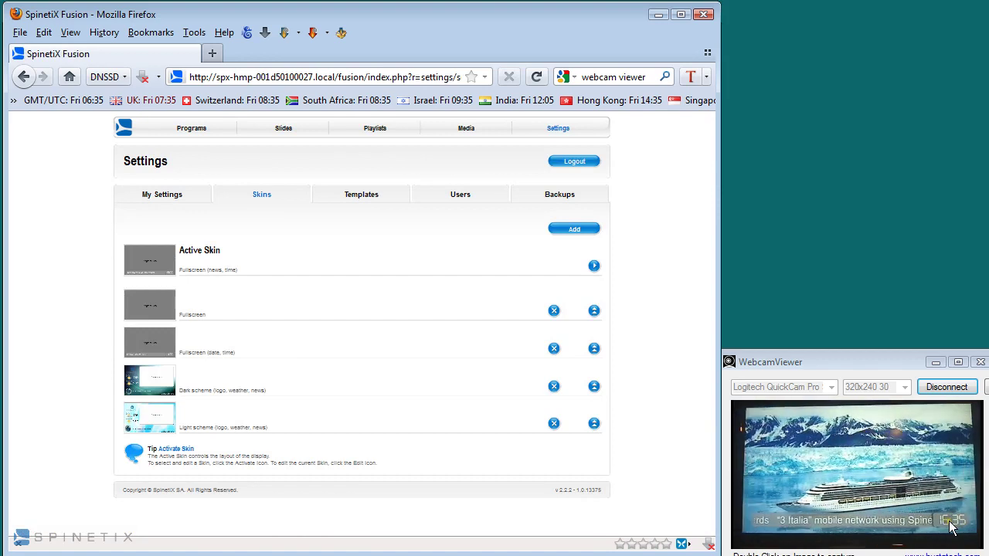
- Check the home player preview, then return to Skins and activate the Dark scheme skin
click(127, 131)
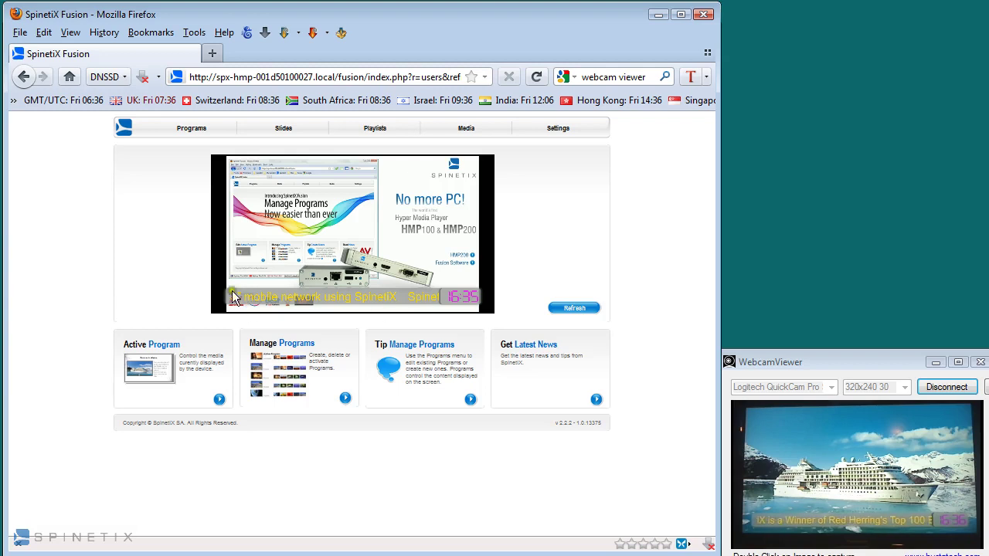
click(564, 130)
click(262, 195)
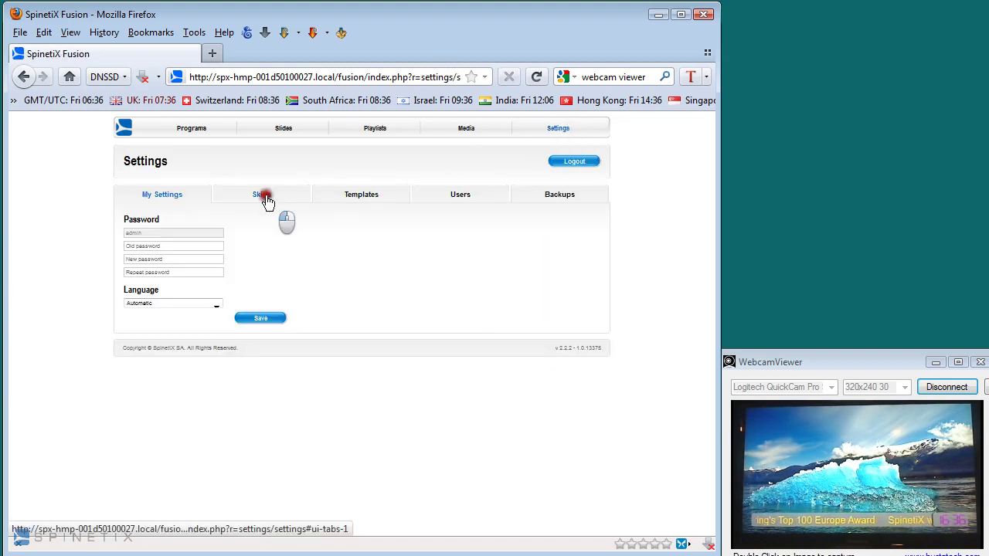
click(595, 389)
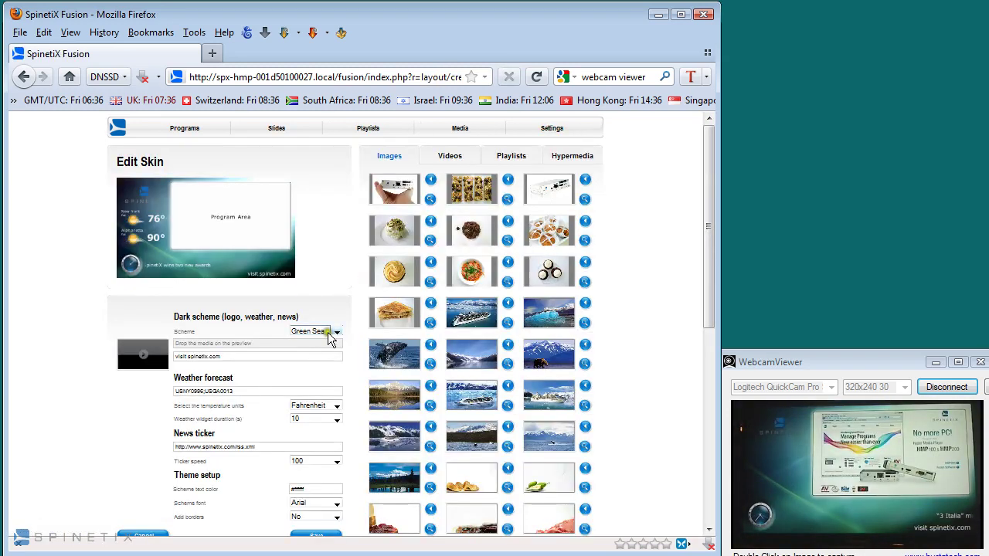
- Switch the colour scheme to Teal Floor and set the caption to 'Alaska Cruising Inc.'
click(330, 332)
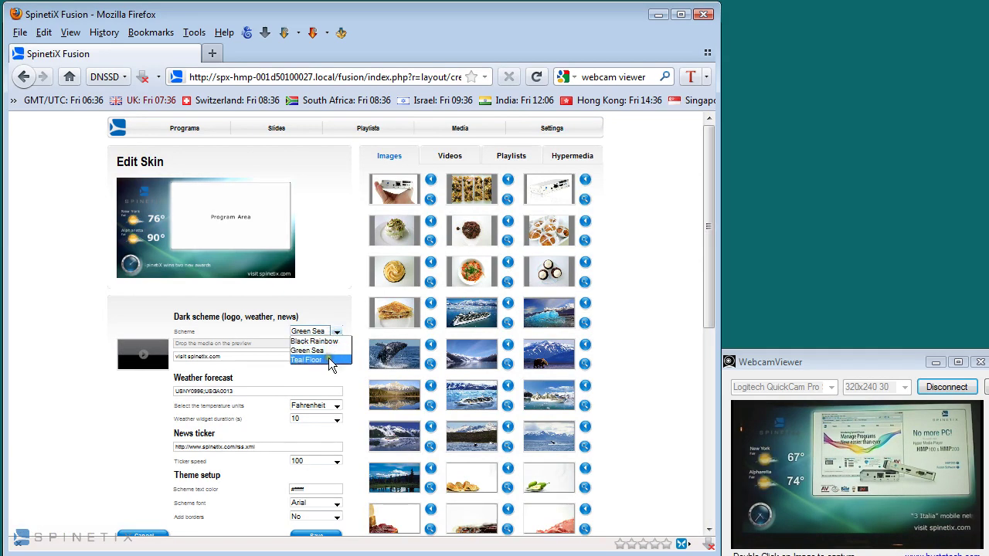
click(327, 360)
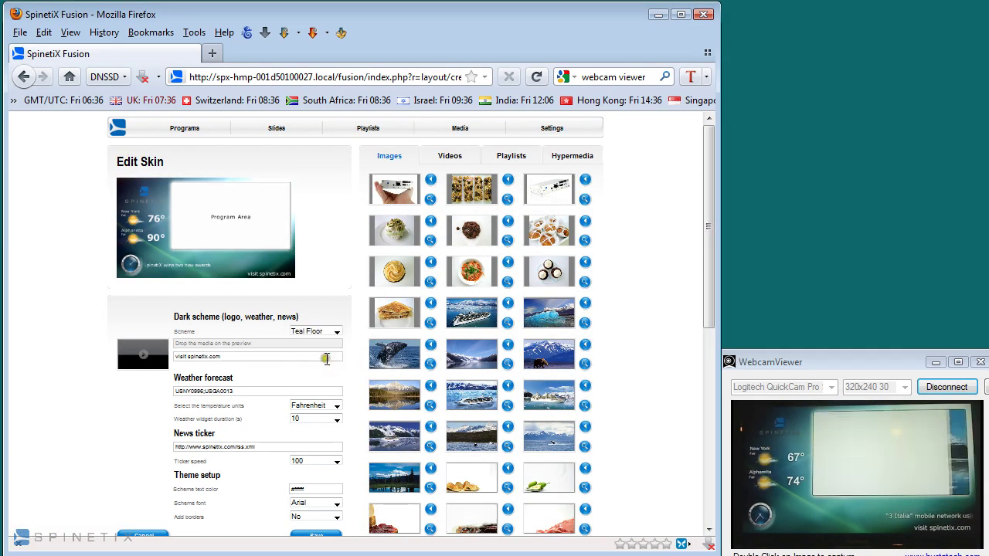
click(245, 361)
drag(246, 361, 143, 363)
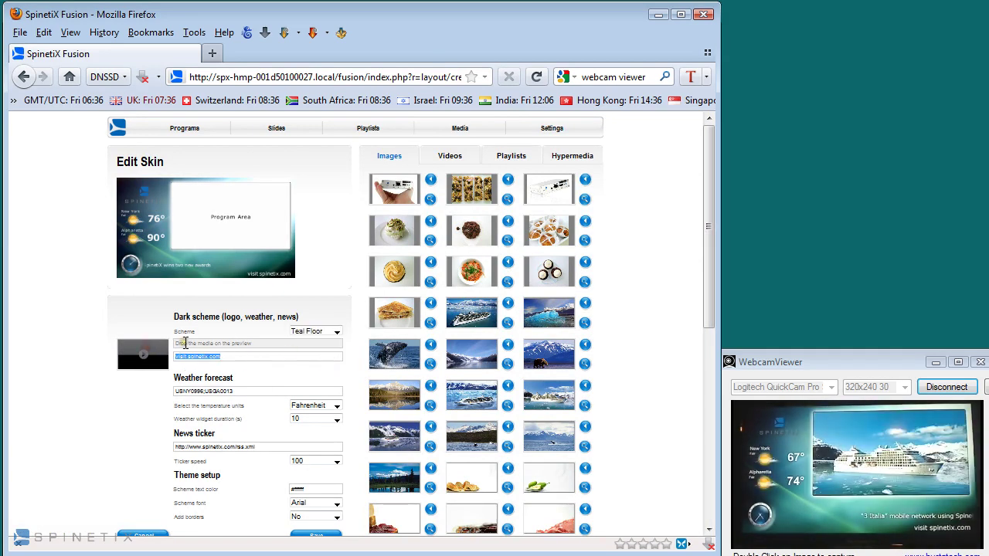
text(Ala)
key(BackSpace)
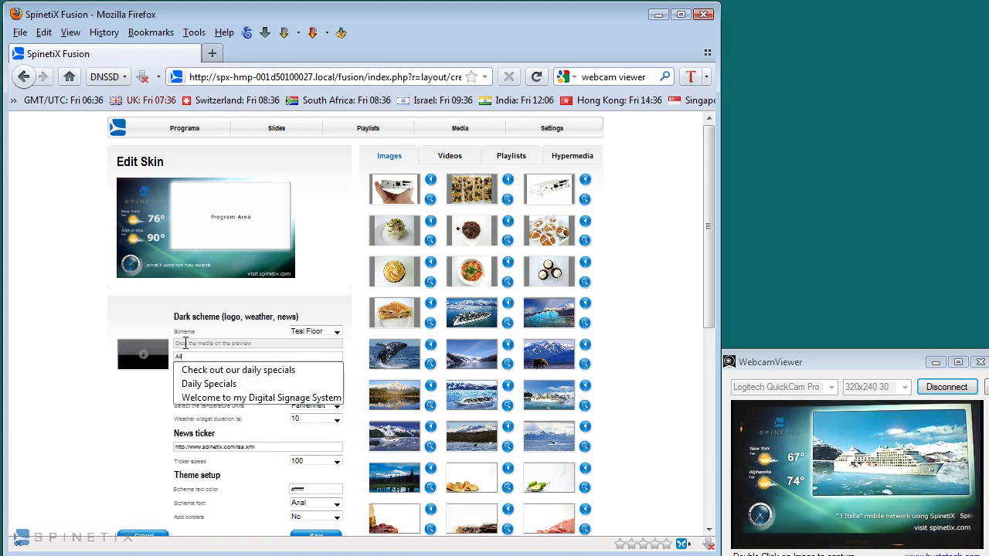
text(aska Cr)
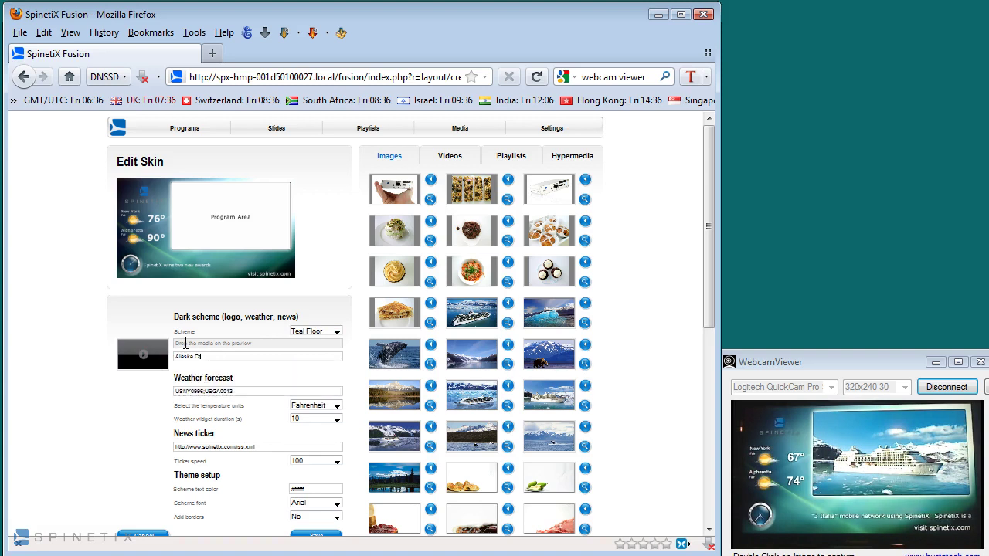
text(uising)
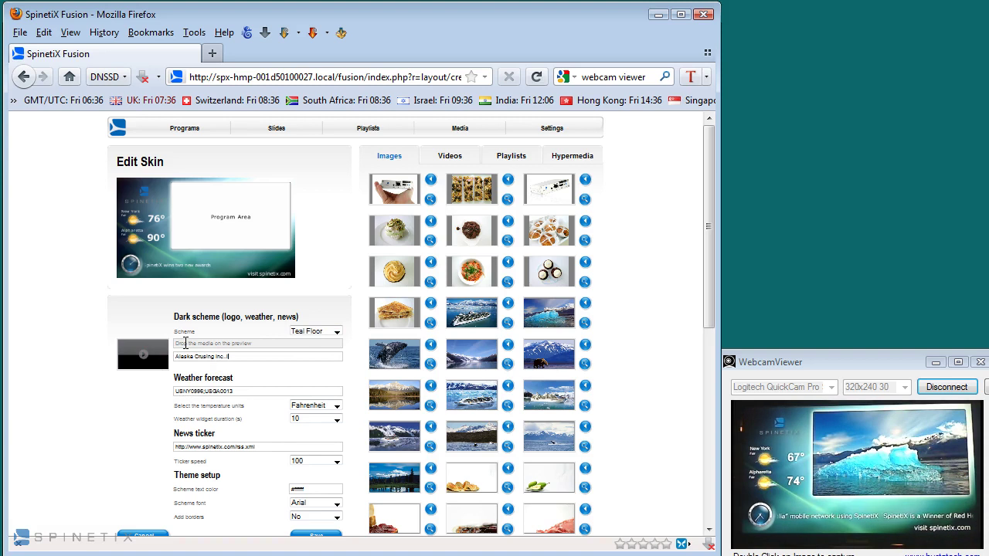
text( Inc.)
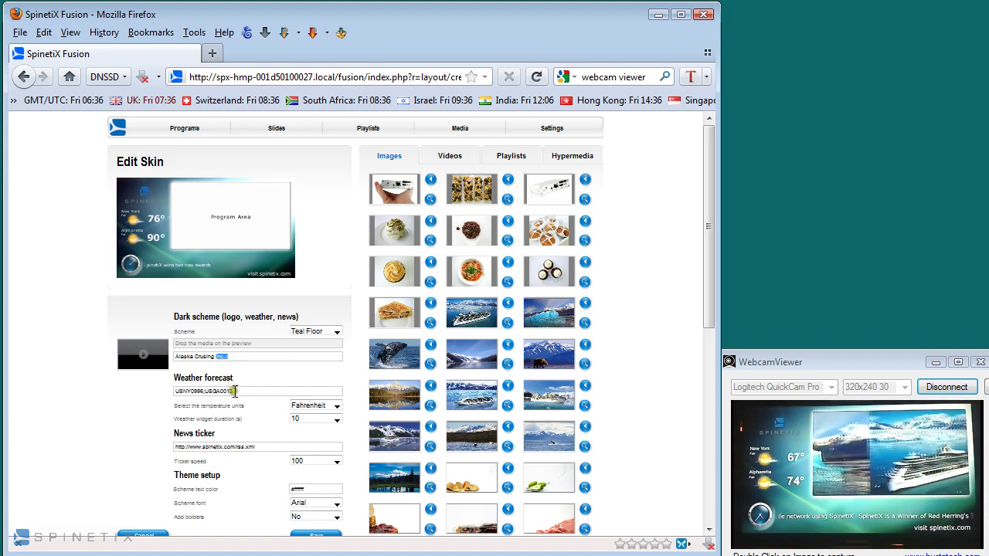
- Show weather temperatures in Celsius and slow the ticker speed to 50
drag(234, 391, 167, 394)
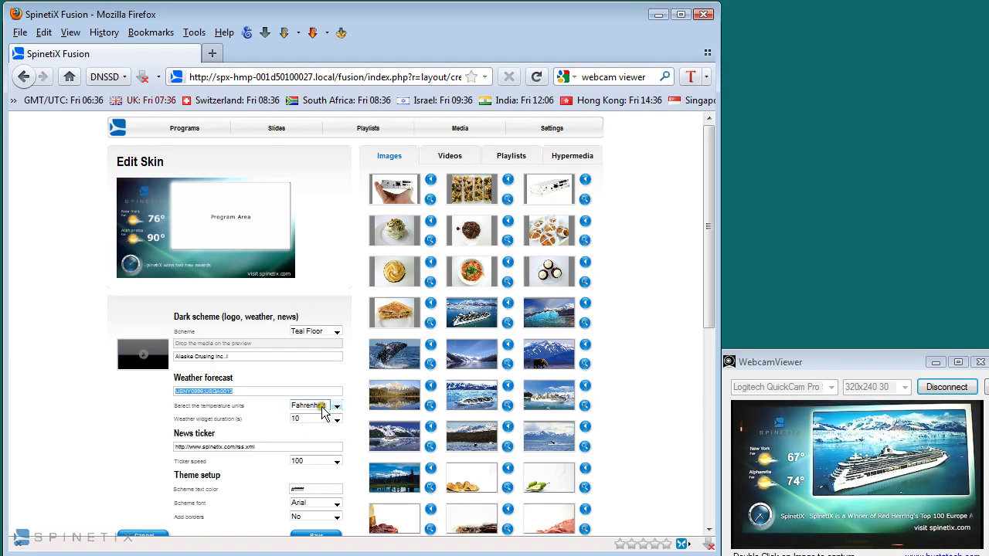
click(315, 406)
click(317, 417)
click(313, 421)
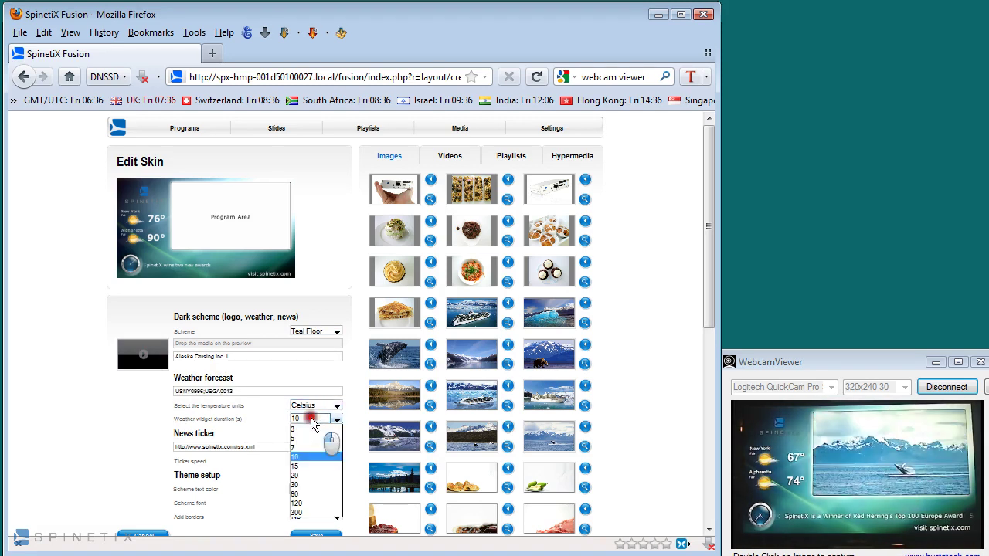
click(309, 418)
click(304, 462)
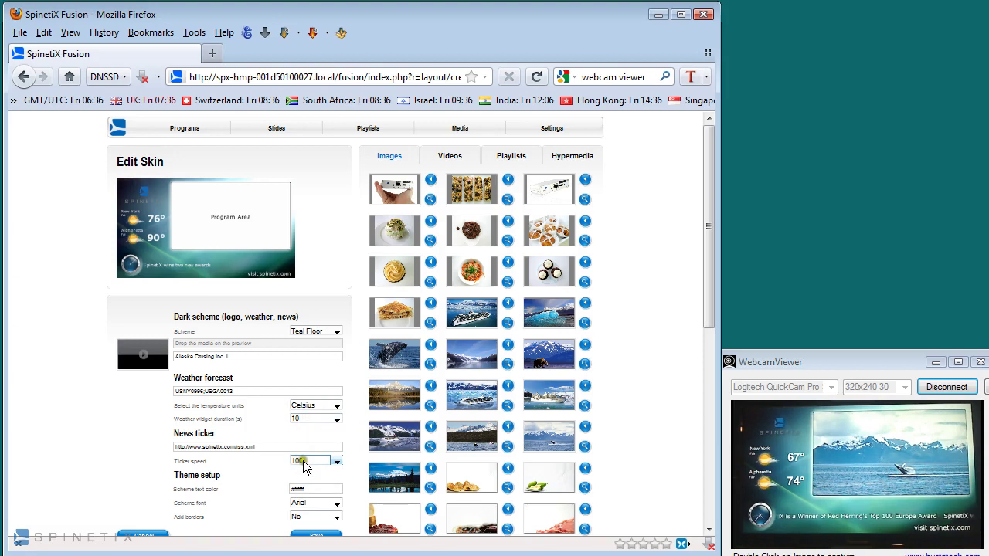
click(306, 465)
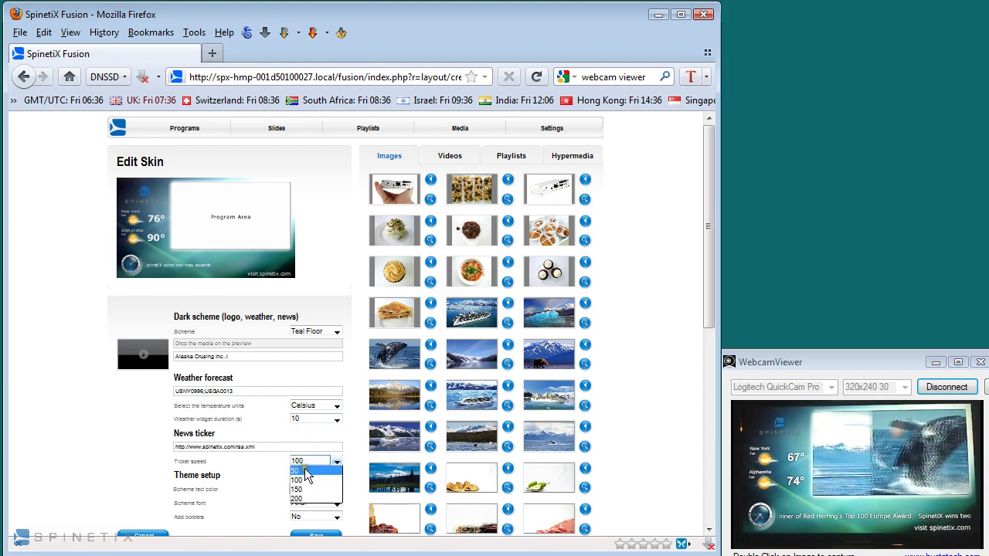
- Make the scheme text colour yellow #e1f008 and save the skin
drag(273, 448, 161, 448)
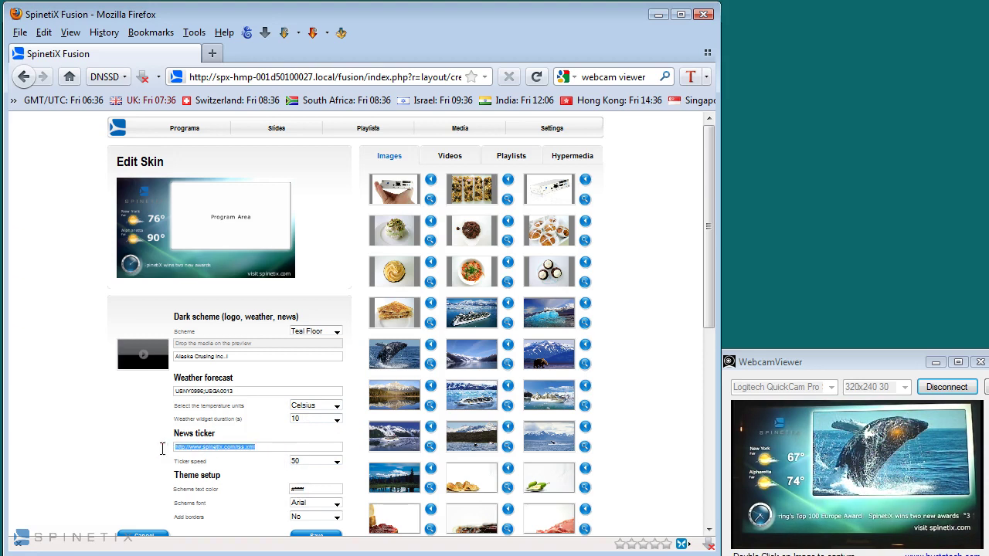
click(300, 490)
drag(295, 430, 300, 403)
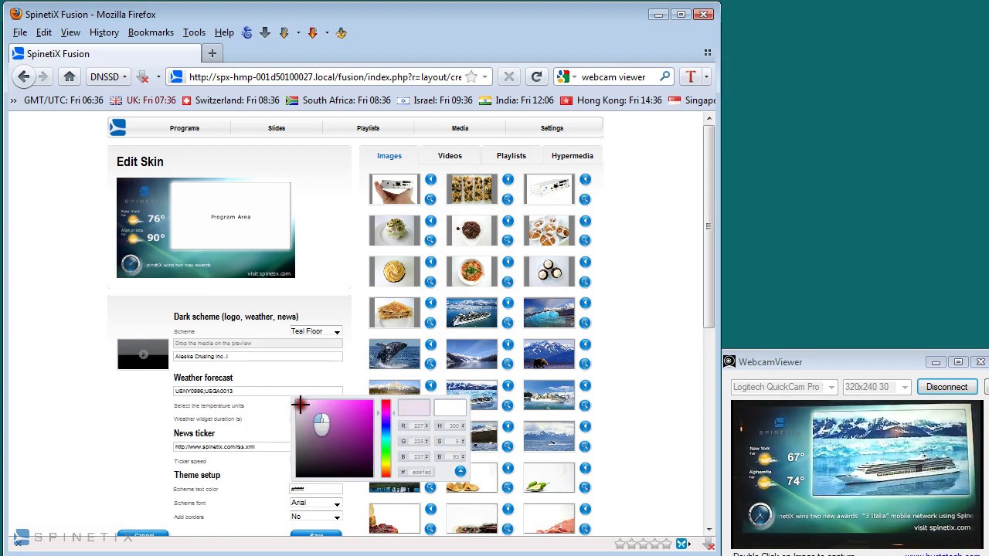
drag(386, 417, 391, 460)
drag(358, 420, 371, 403)
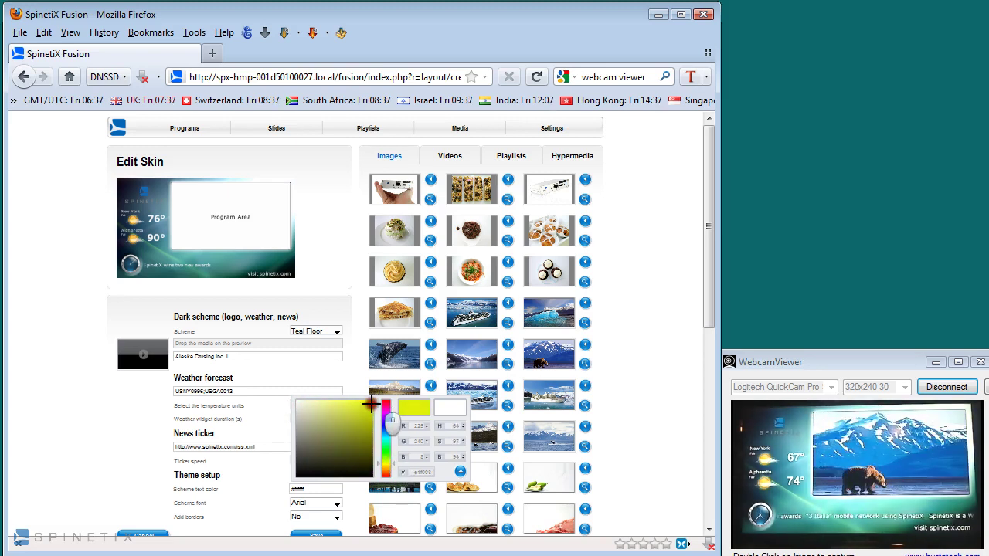
click(461, 473)
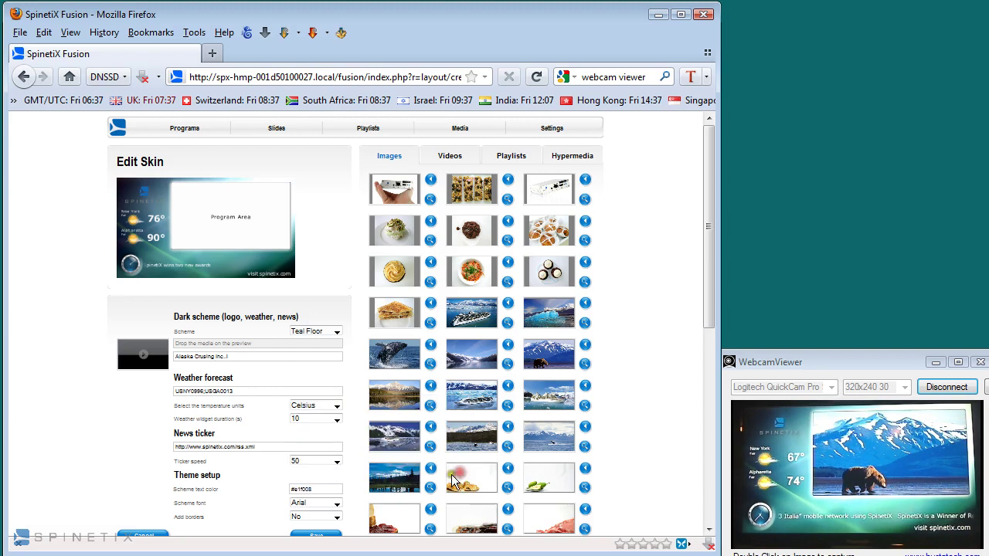
click(314, 534)
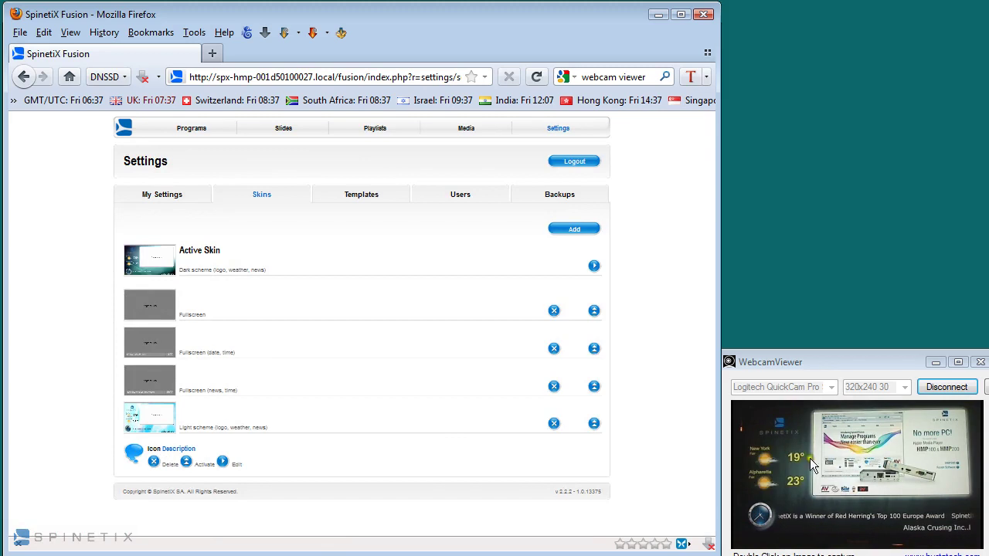
- Return to the home page to see the Dark scheme preview with weather and news ticker
click(124, 130)
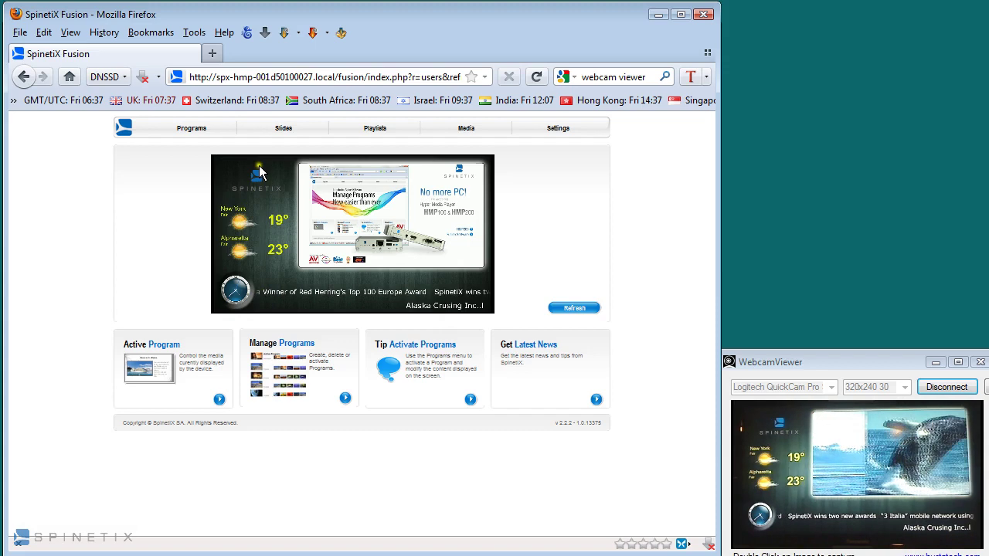
- Make Snake.png the logo of the active Dark scheme skin and save the skin
click(552, 135)
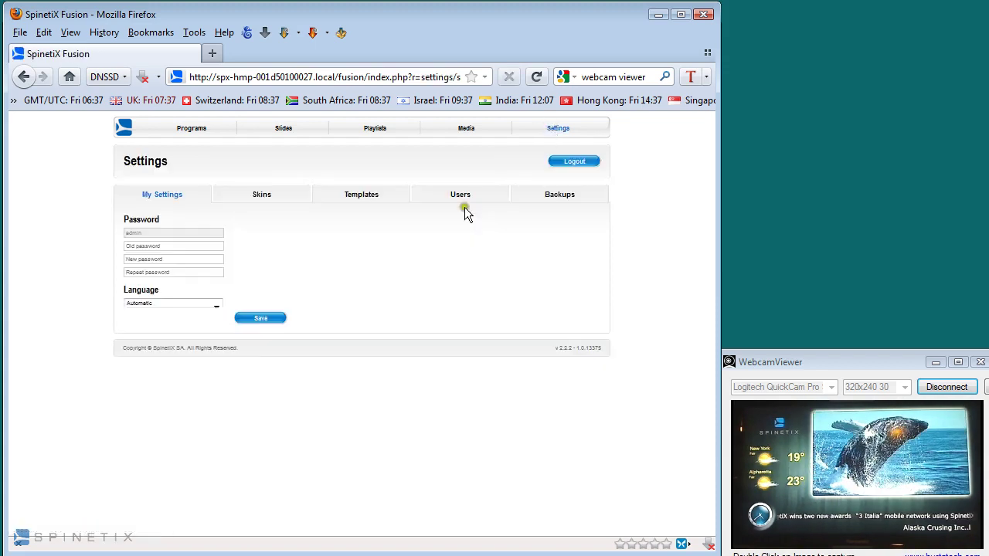
click(261, 196)
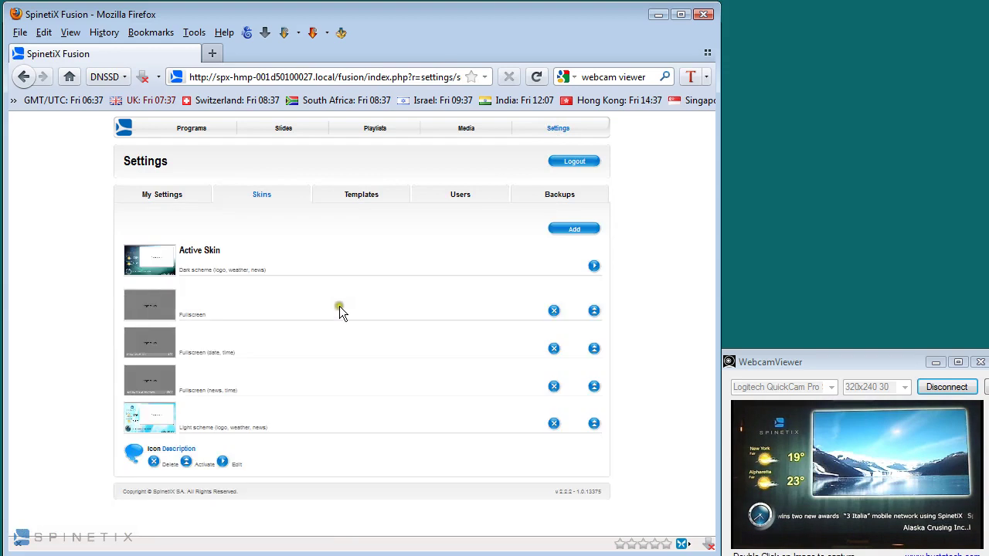
click(593, 266)
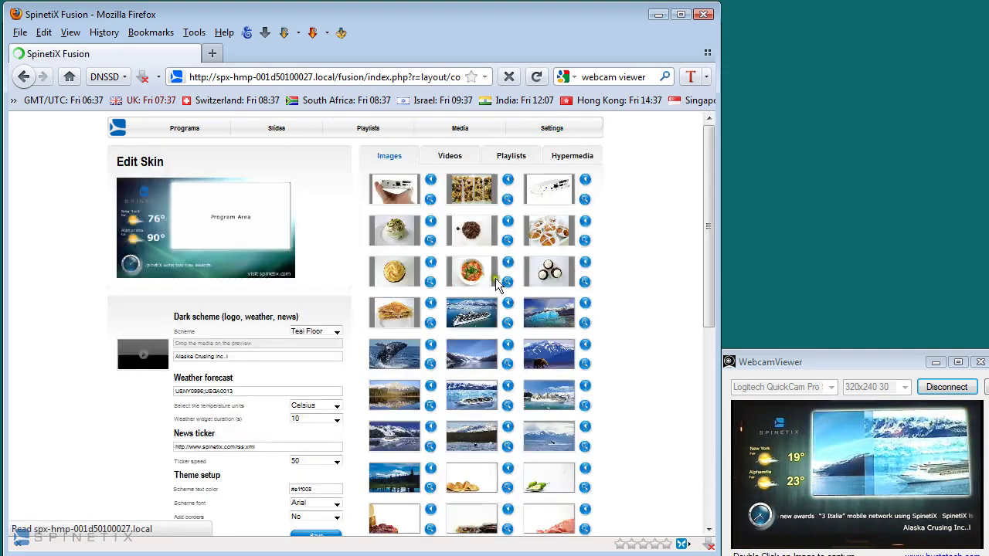
scroll(519, 324, down, 4)
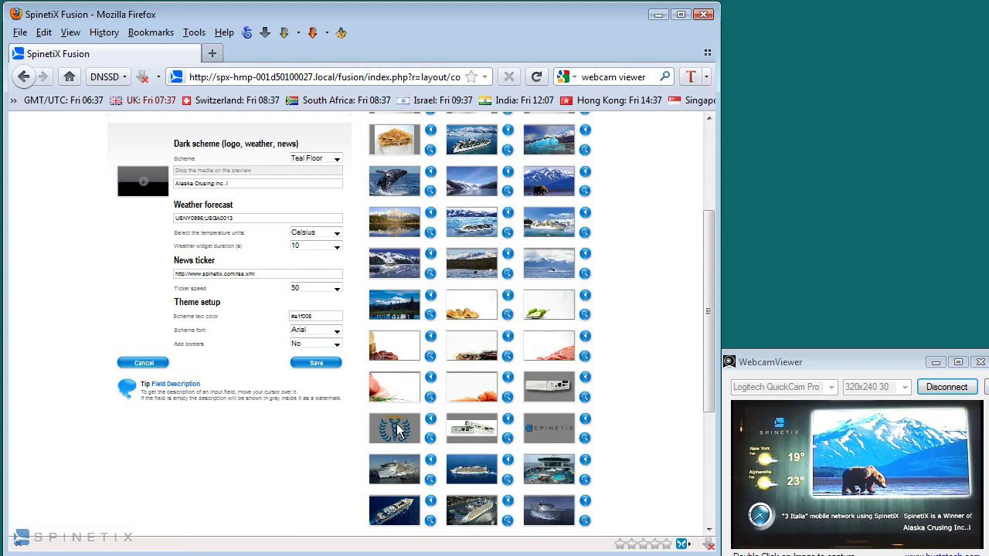
drag(395, 430, 136, 194)
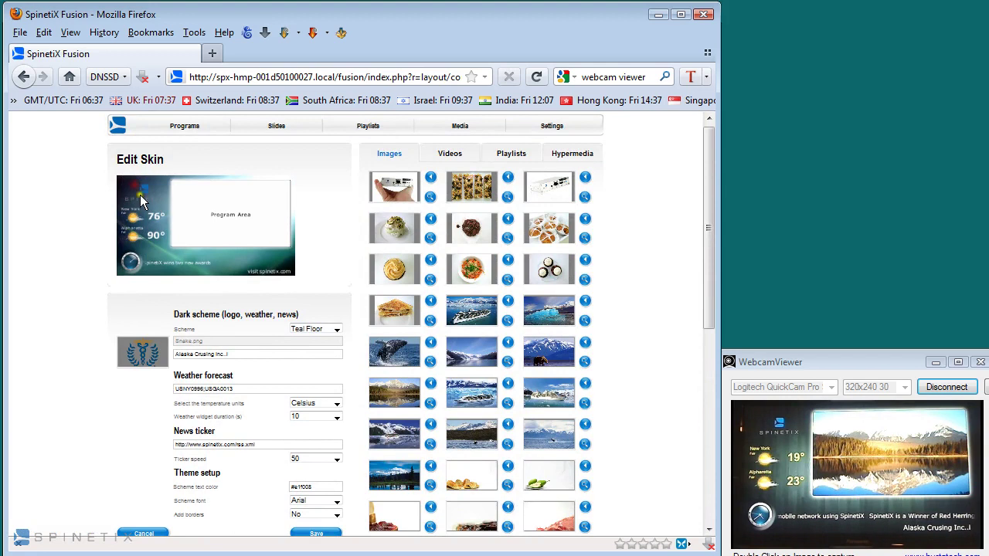
click(317, 534)
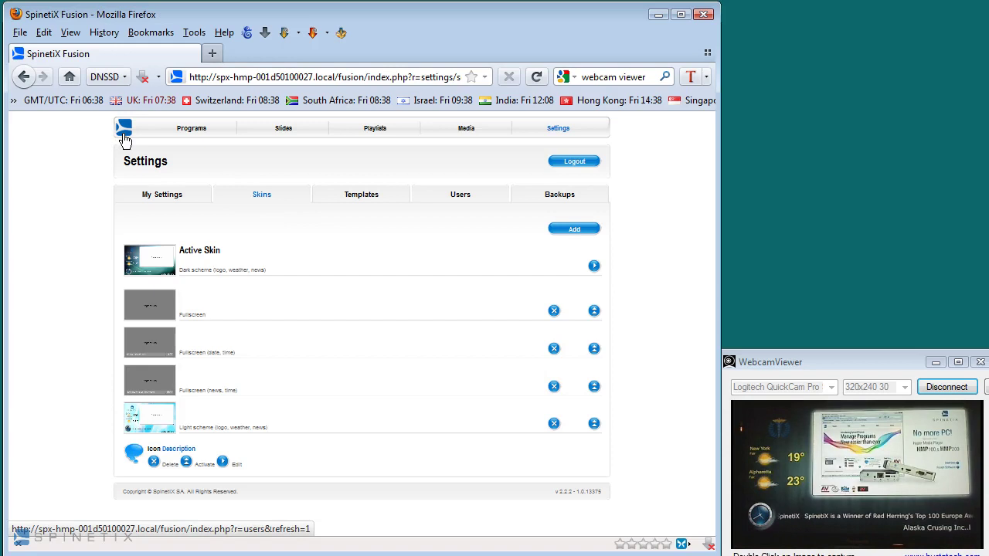
- Check the new logo on the home preview, then view the Backups settings listing two backups
click(123, 136)
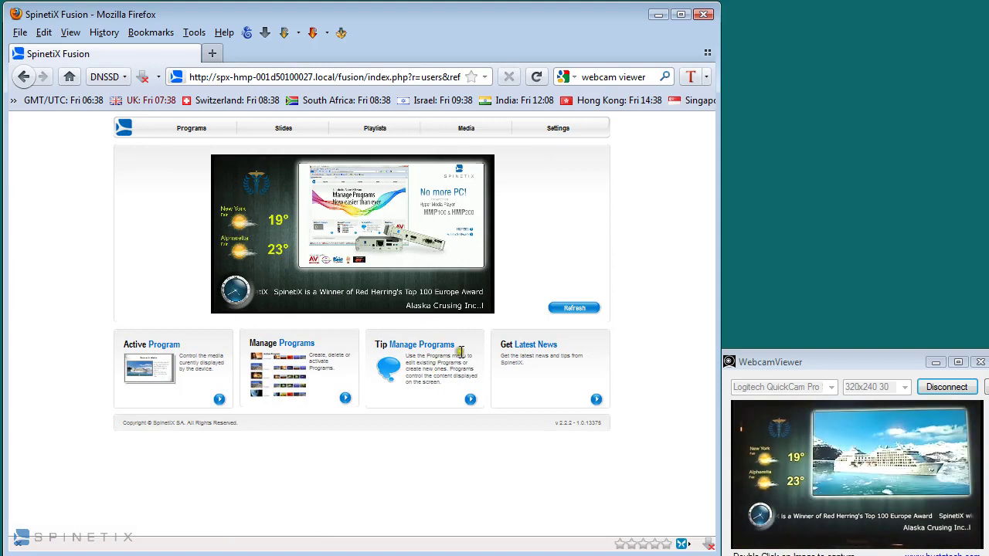
click(557, 130)
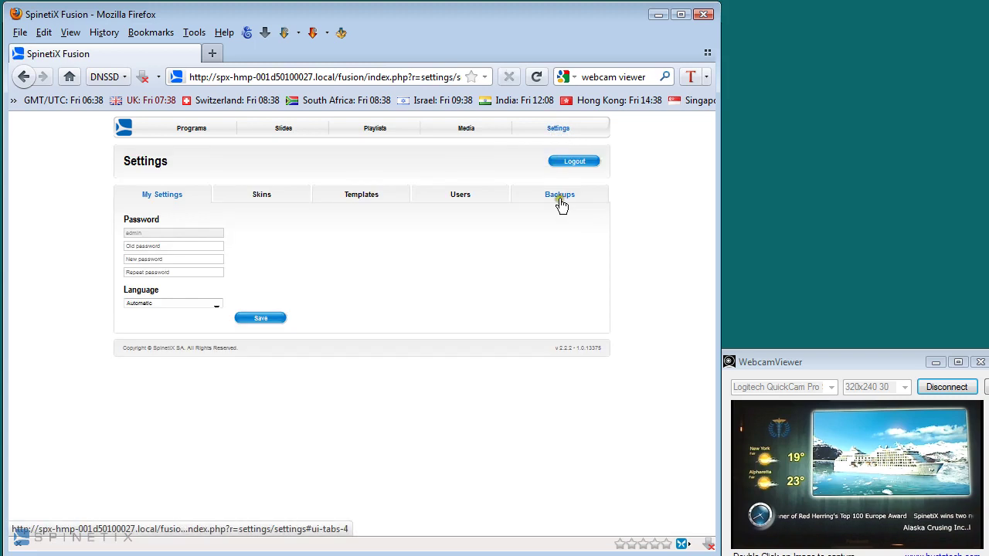
click(560, 199)
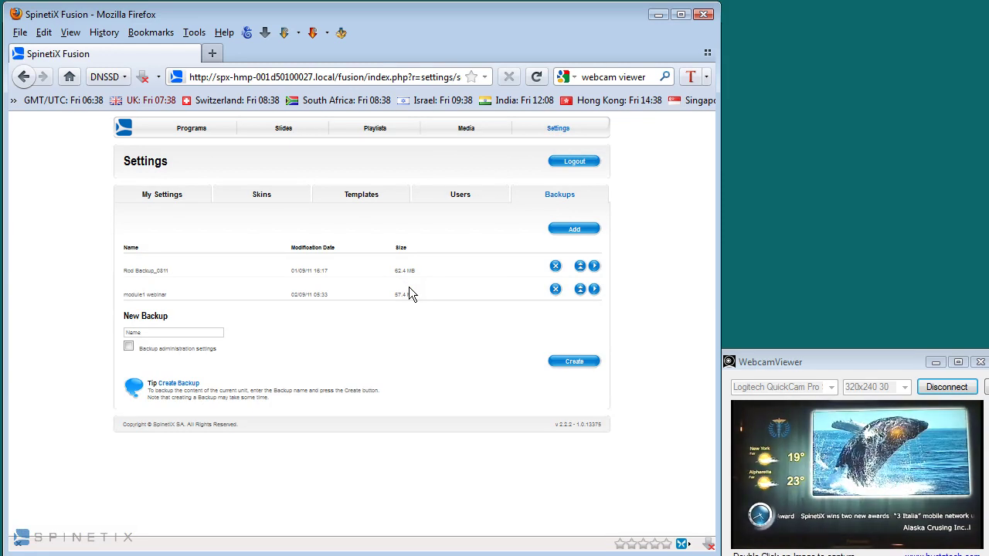
- Review the user accounts' Scheduler, Creator and Administrator roles, then view the slide templates list
click(460, 201)
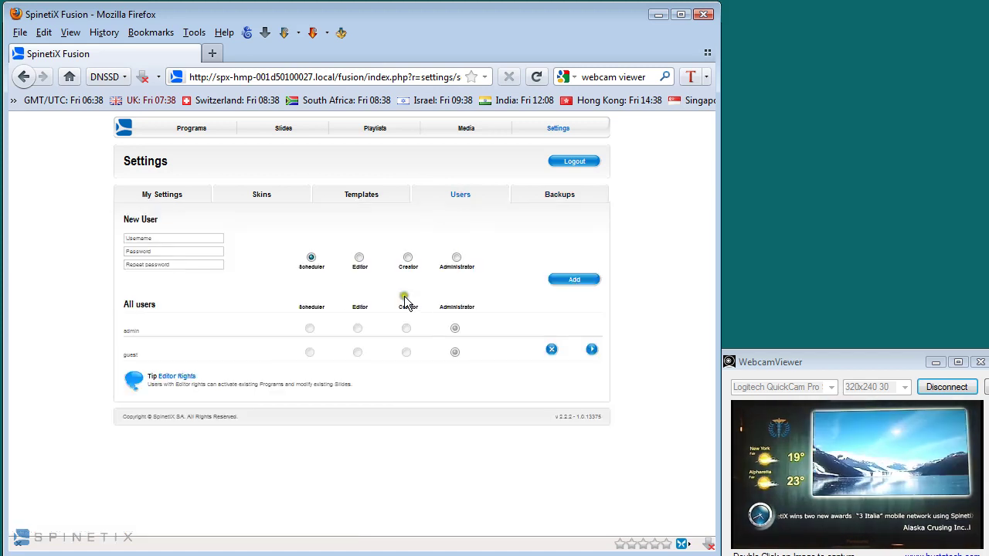
double_click(314, 268)
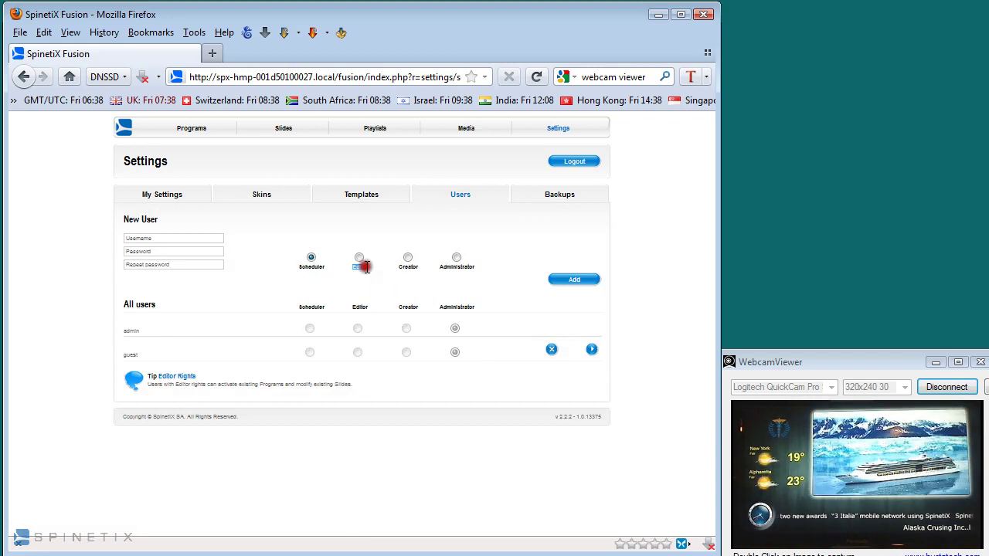
double_click(408, 266)
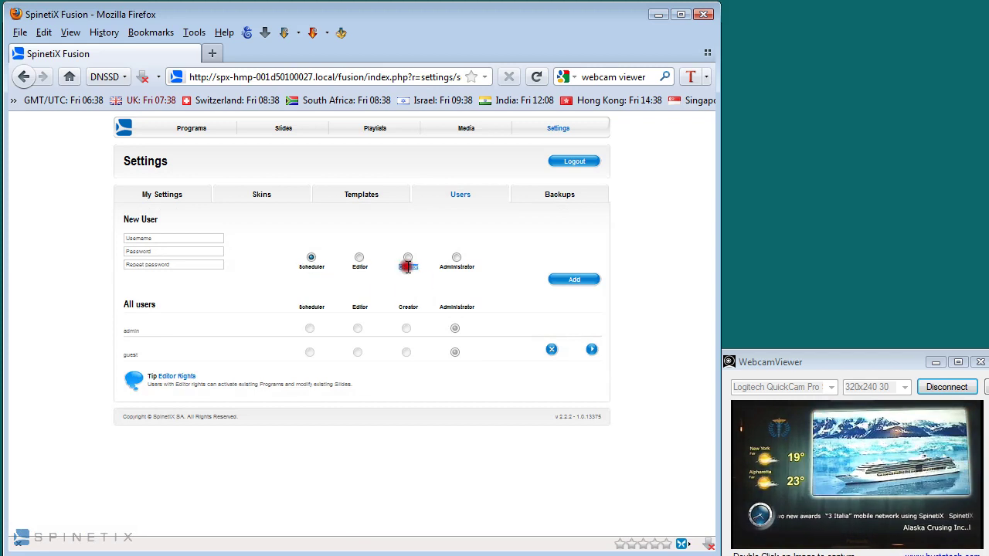
double_click(457, 266)
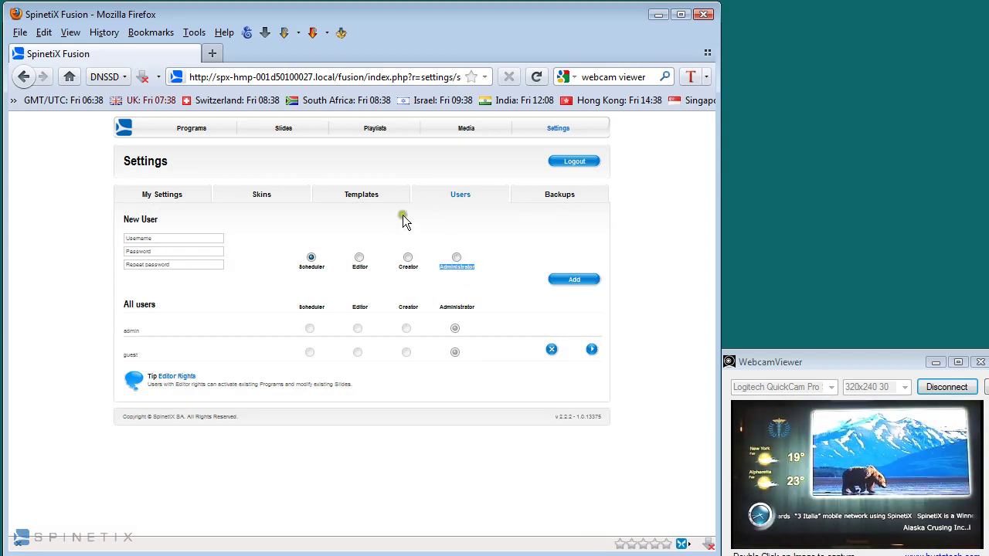
click(364, 196)
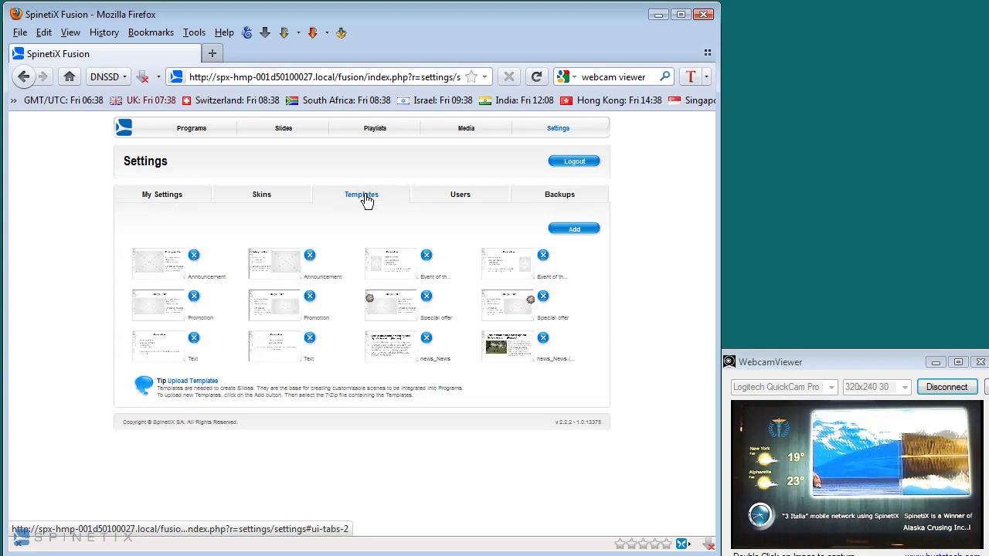
- Look over the Skins list, then show My Settings with password fields and language
click(279, 199)
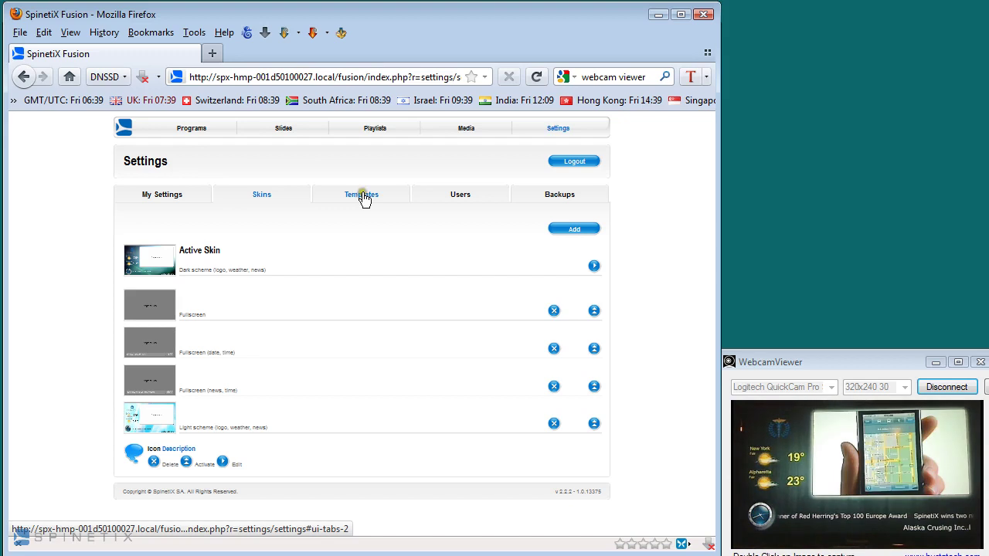
click(168, 196)
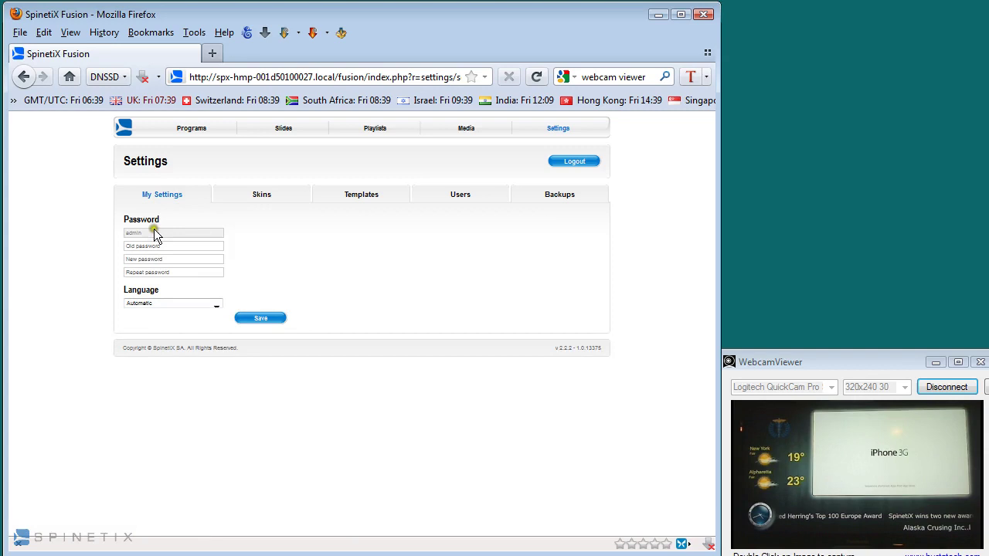
- Leave the interface language on Automatic and return to the home page preview
click(183, 304)
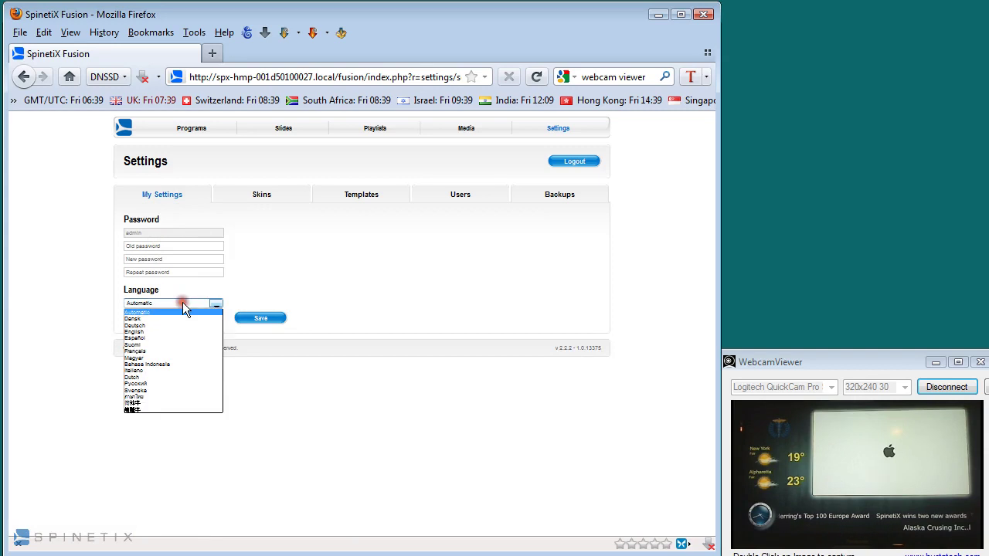
click(183, 305)
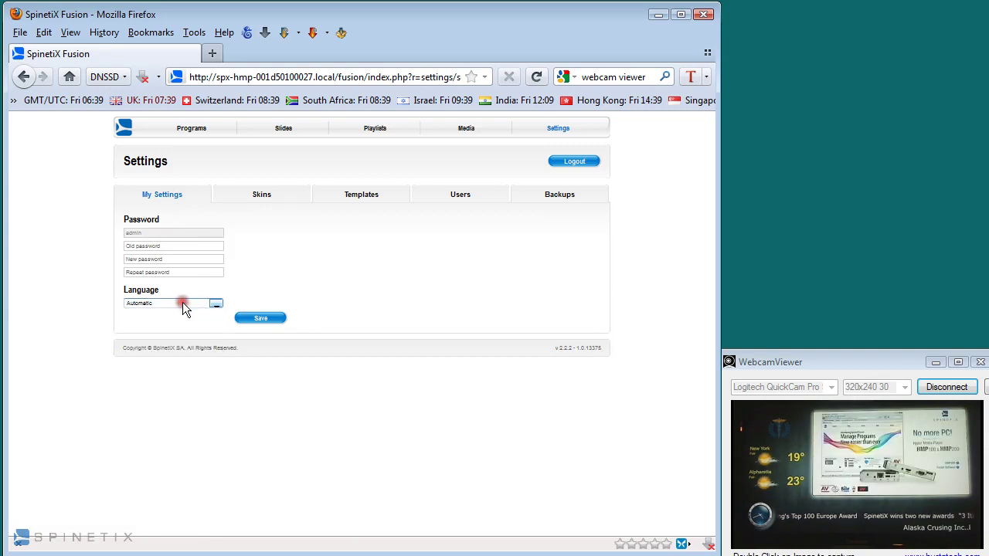
click(356, 446)
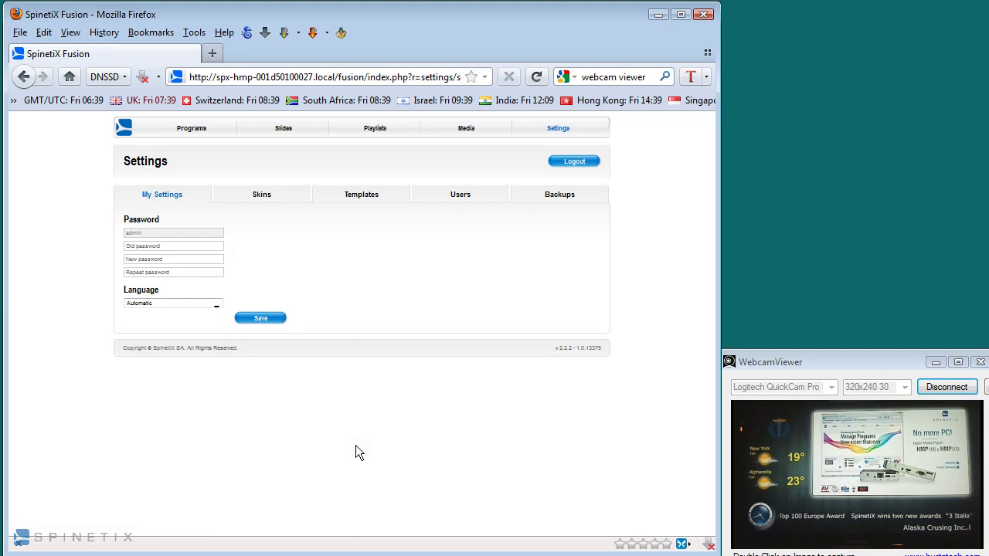
click(127, 133)
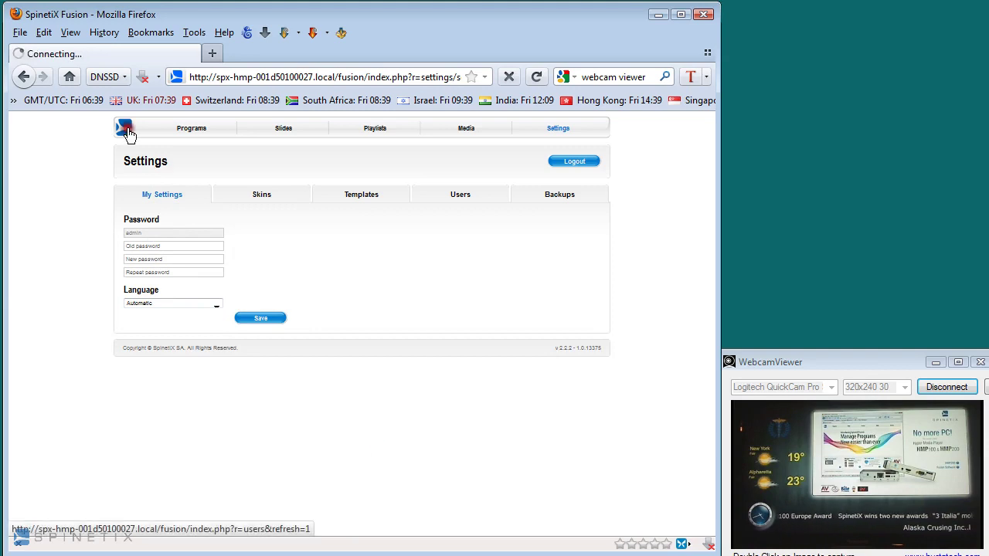